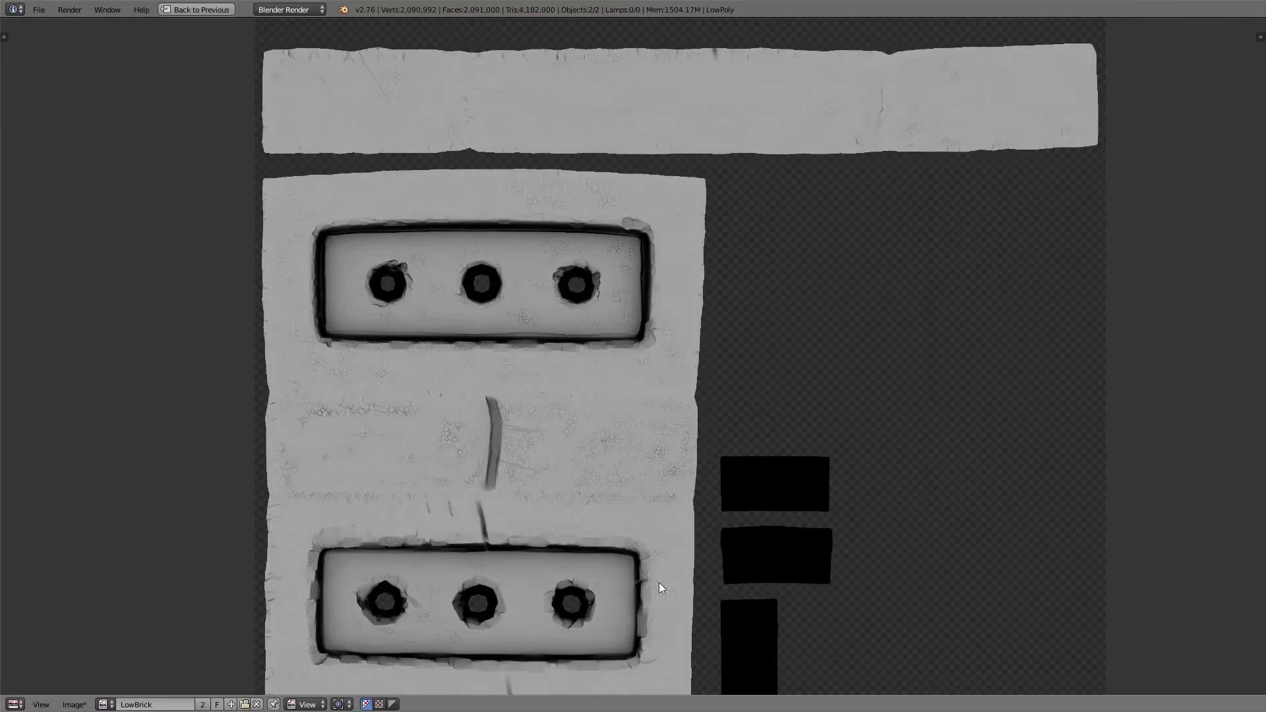
# Inspect the baked ambient occlusion map up close and save it as LowBrick_AO.png
pyautogui.scroll(7, 724, 544)
pyautogui.scroll(-7, 718, 545)
pyautogui.click(74, 704)
pyautogui.click(119, 609)
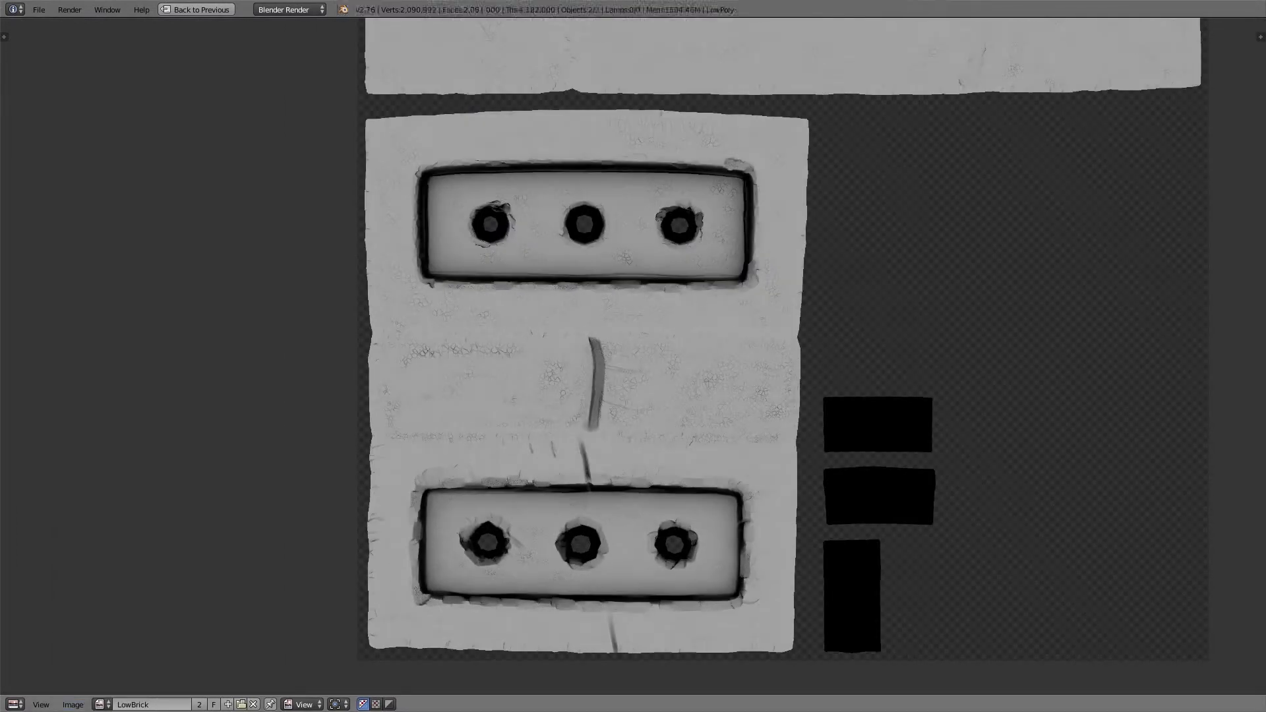
# Bake a tangent-space normal map from the selected high-poly brick onto the LowPoly object and save it as LowBrick_NRM.png
pyautogui.hotkey('ctrl', 'space')
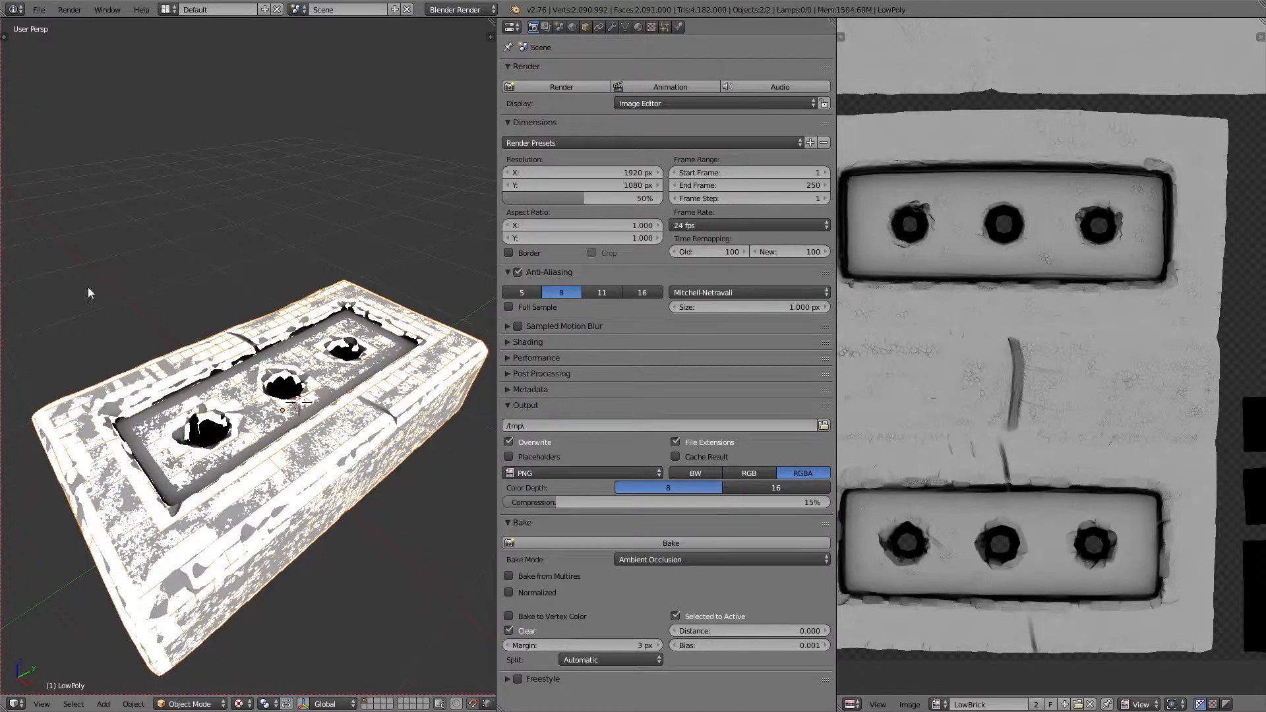
pyautogui.click(722, 559)
pyautogui.click(659, 499)
pyautogui.click(740, 542)
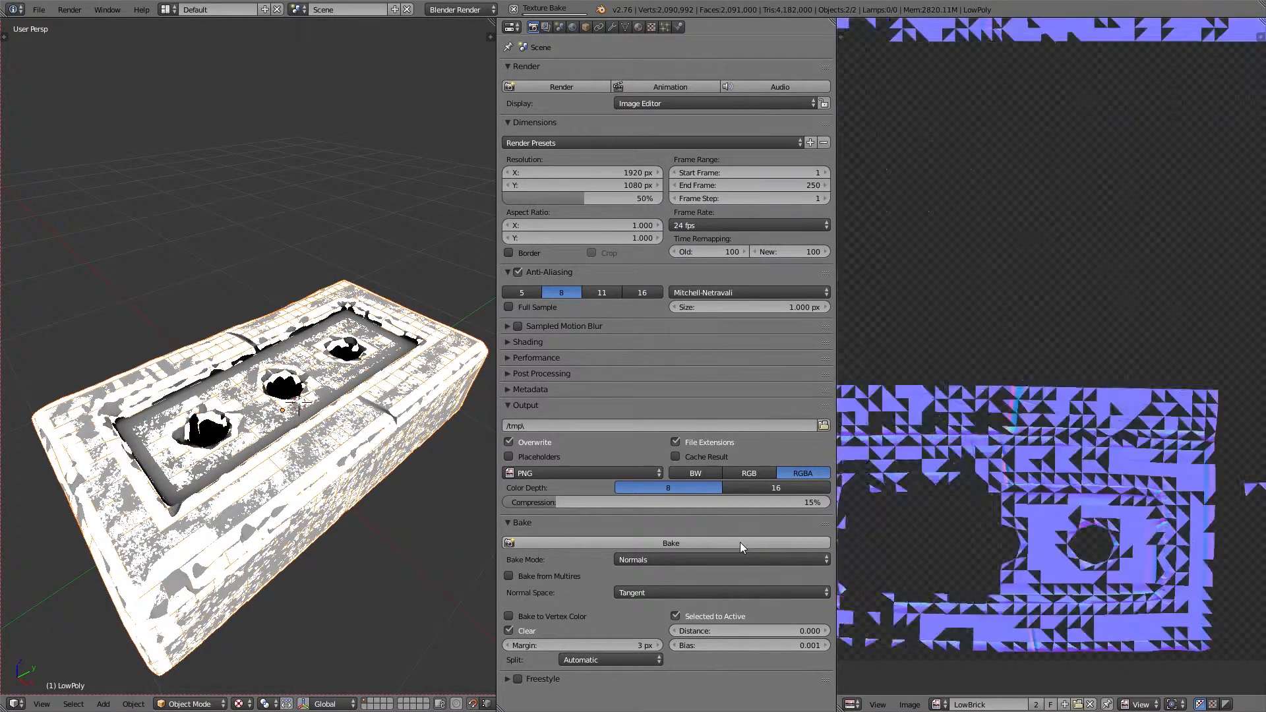
pyautogui.click(910, 704)
pyautogui.click(936, 601)
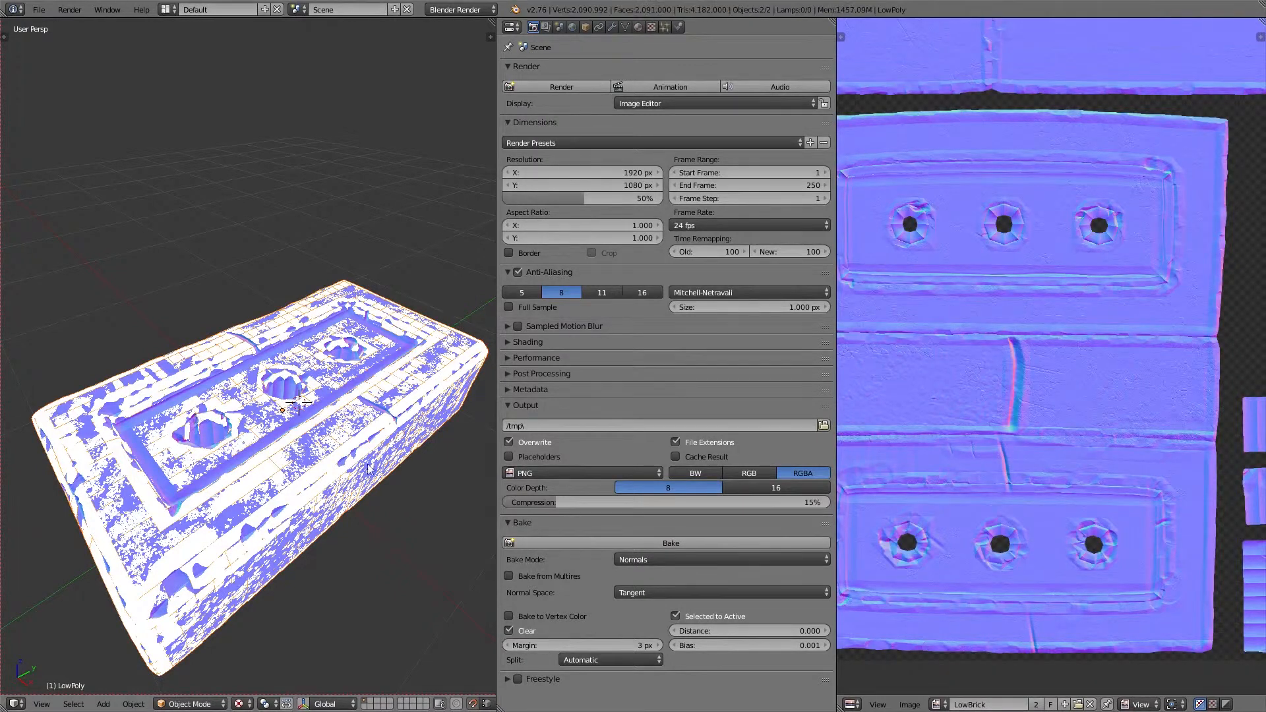
# Hide the overlapping high-poly brick in the 3D view and select the LowPoly brick
pyautogui.moveTo(283, 460); pyautogui.dragTo(296, 468)
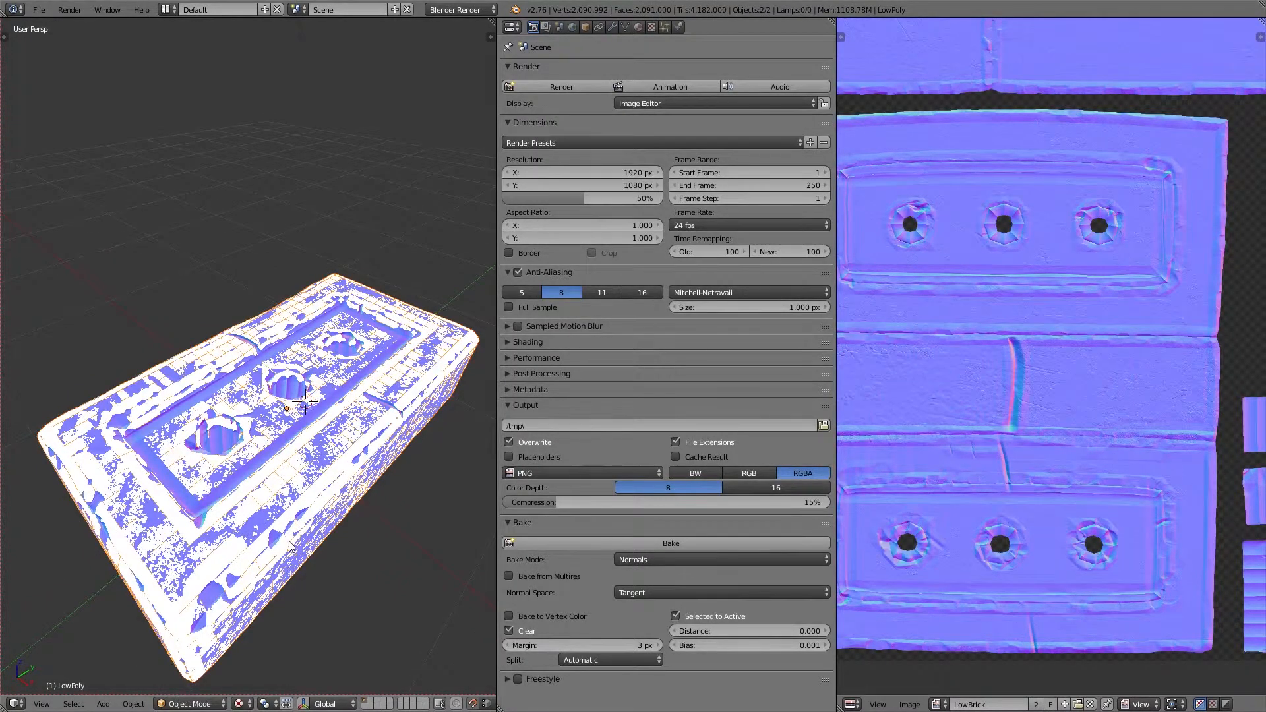
pyautogui.rightClick(291, 544)
pyautogui.rightClick(290, 542)
pyautogui.press('h')
pyautogui.rightClick(290, 541)
pyautogui.moveTo(290, 541); pyautogui.dragTo(285, 462)
# Export the selected low-poly brick as MYBrick.obj into the desktop MyBrick folder with Selection Only enabled
pyautogui.click(39, 10)
pyautogui.moveTo(103, 261)
pyautogui.click(197, 326)
pyautogui.click(46, 162)
pyautogui.click(200, 129)
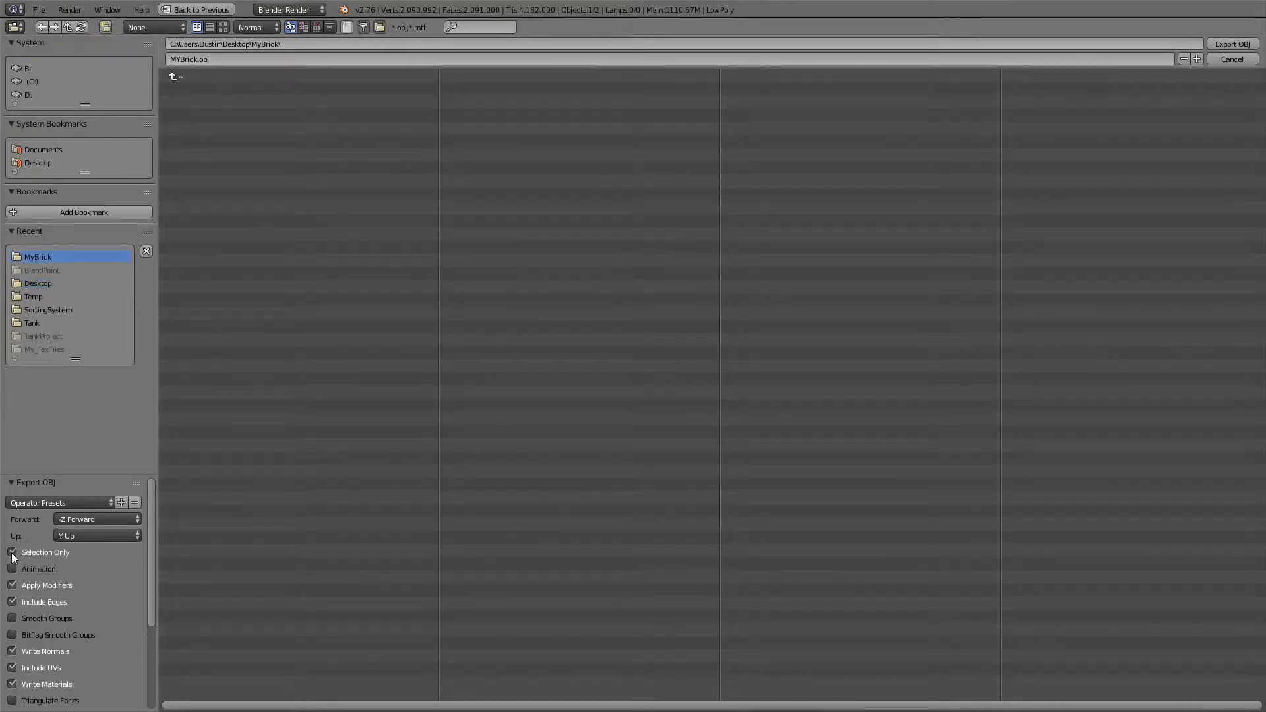
pyautogui.click(1221, 42)
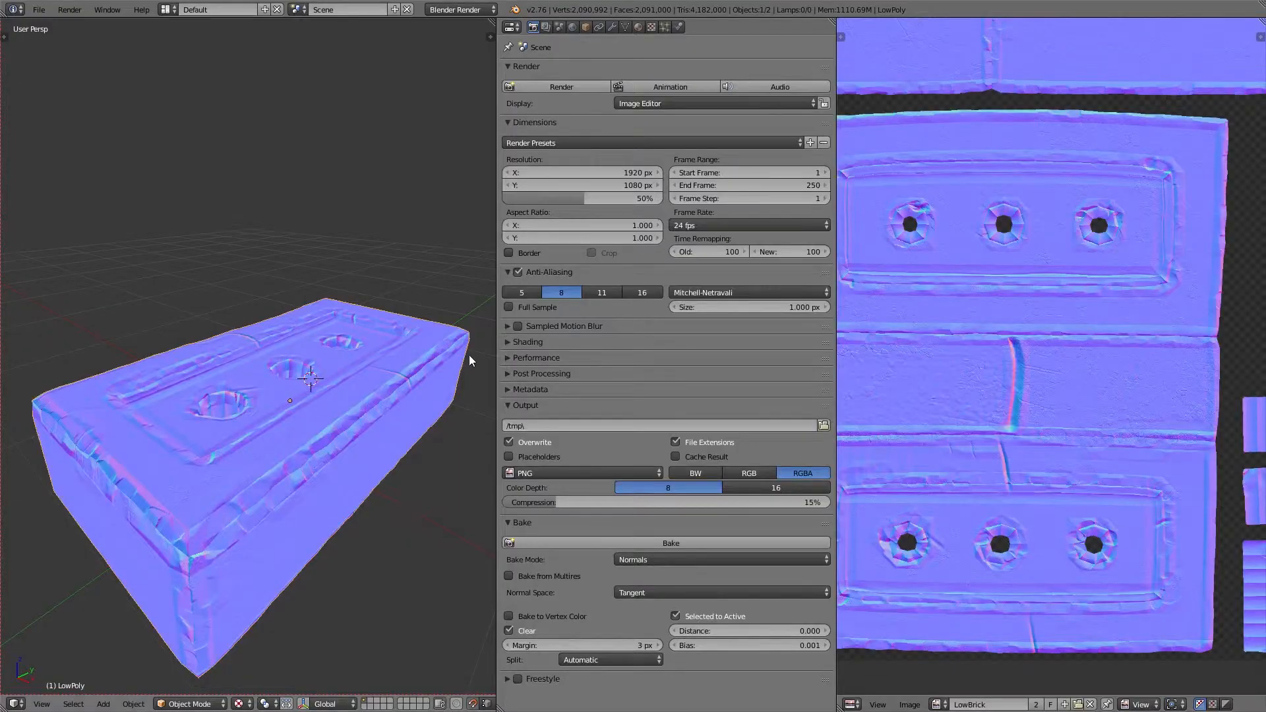
# Switch to Photoshop and open the DDO Base Creator from the floating Quixel toolbar
pyautogui.hotkey('alt', 'Tab')
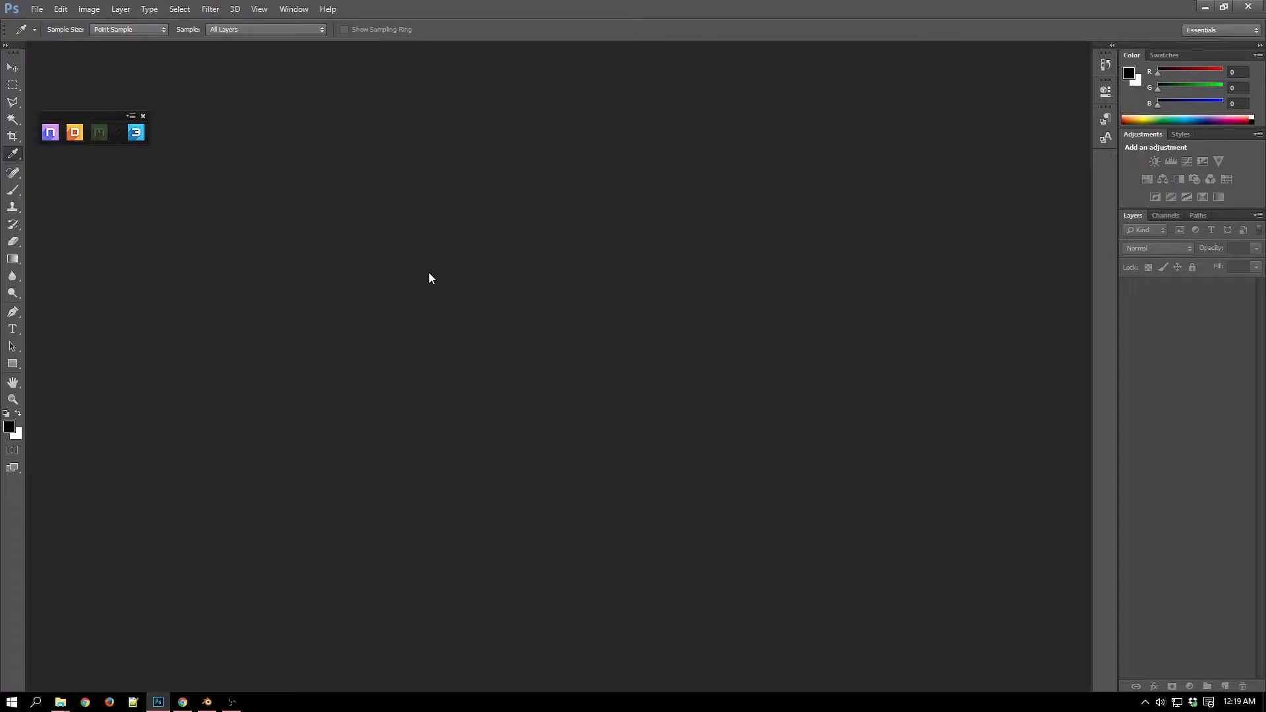
pyautogui.moveTo(97, 116); pyautogui.dragTo(150, 163)
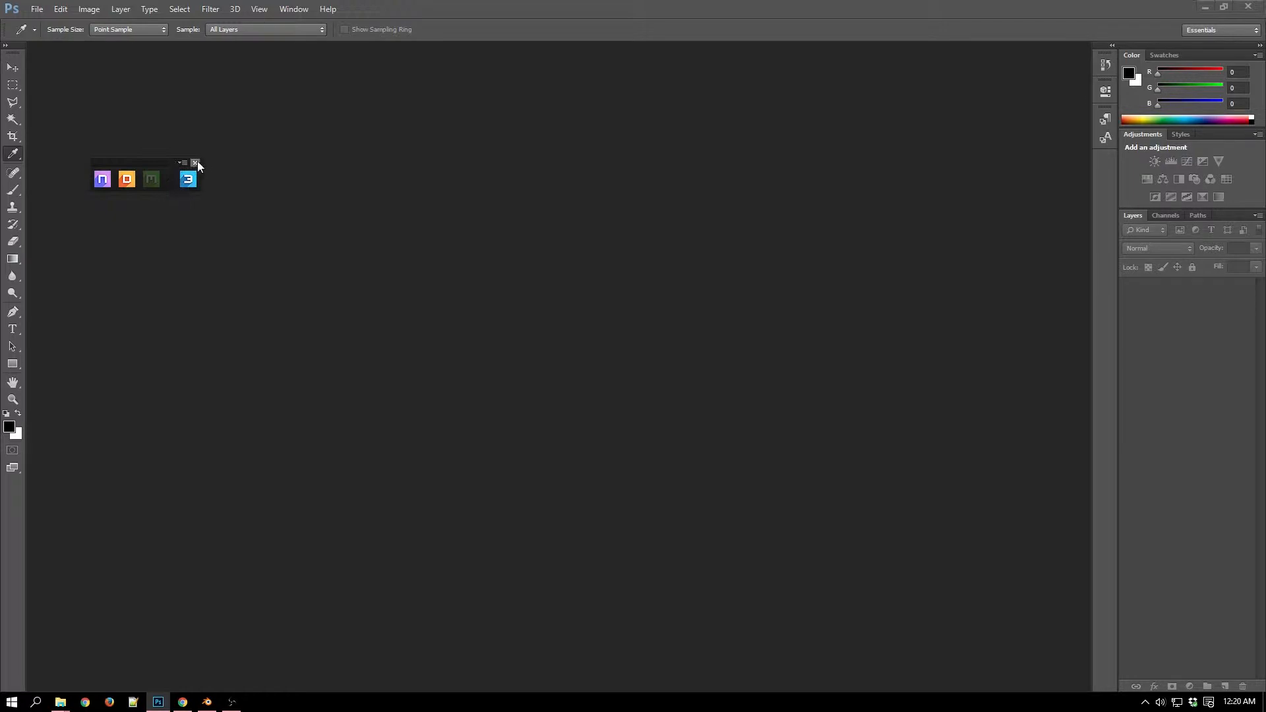
pyautogui.moveTo(140, 162); pyautogui.dragTo(100, 177)
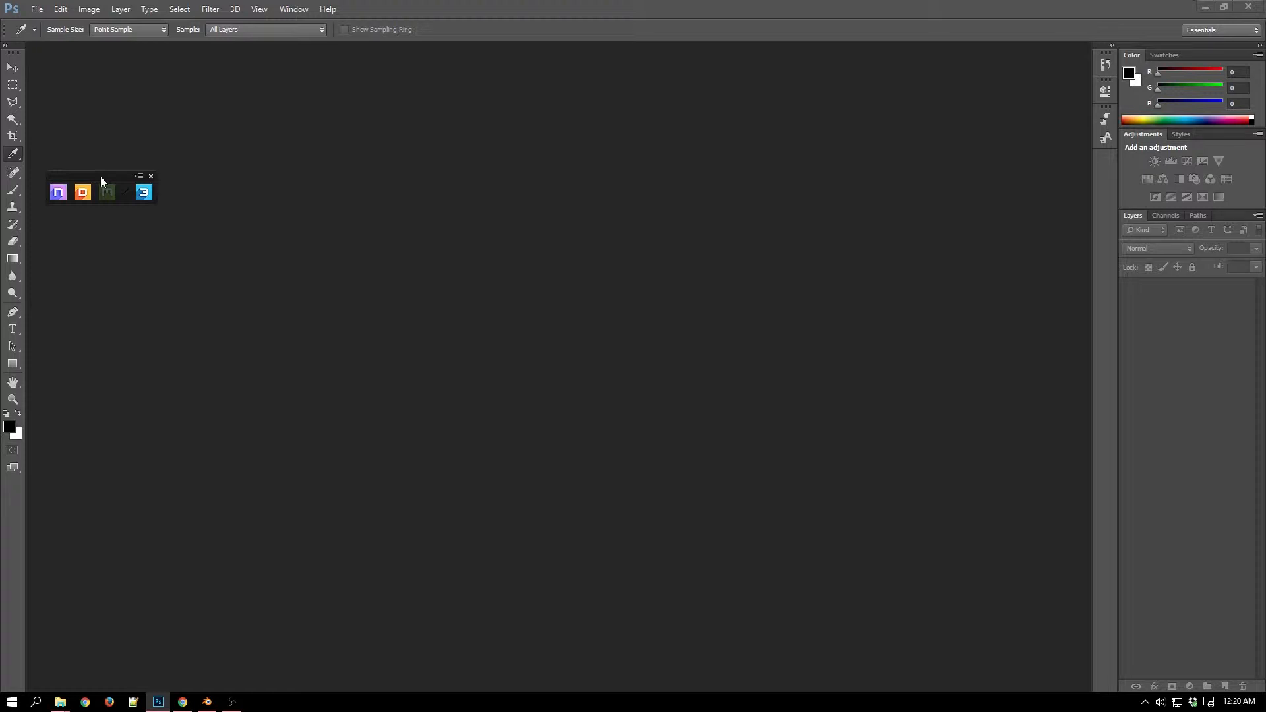
pyautogui.moveTo(105, 176); pyautogui.dragTo(93, 120)
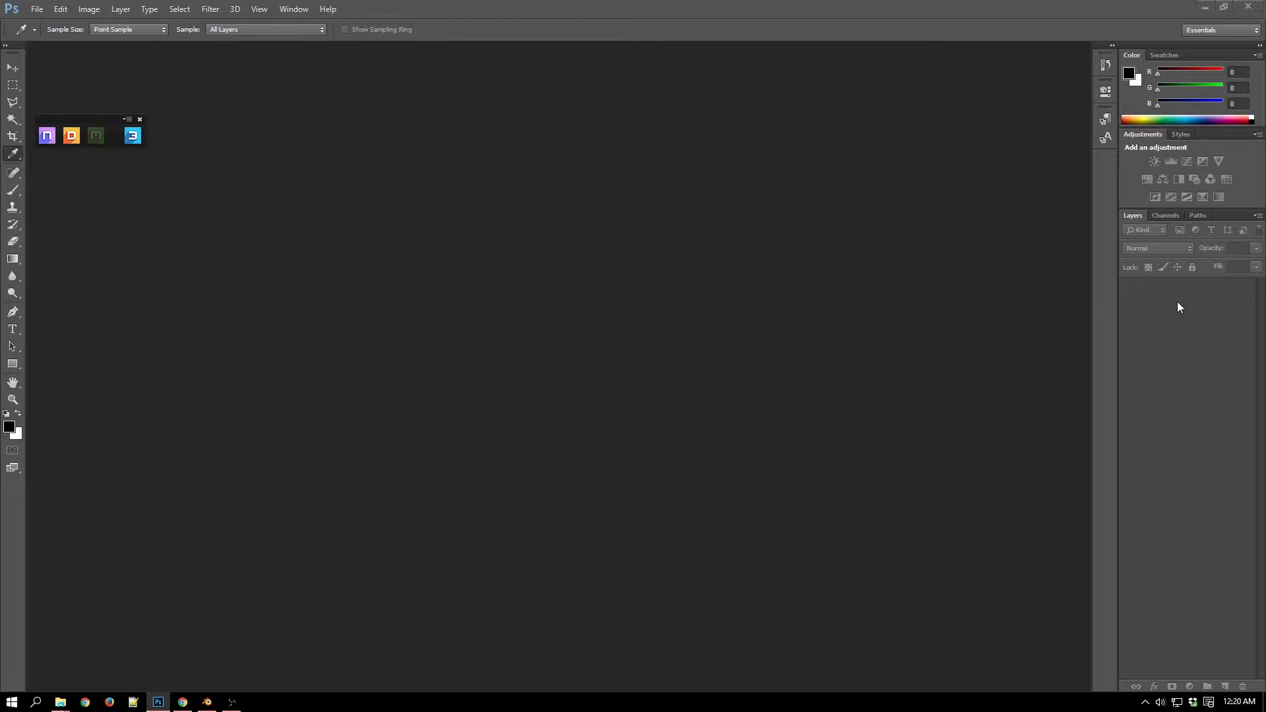
pyautogui.click(73, 137)
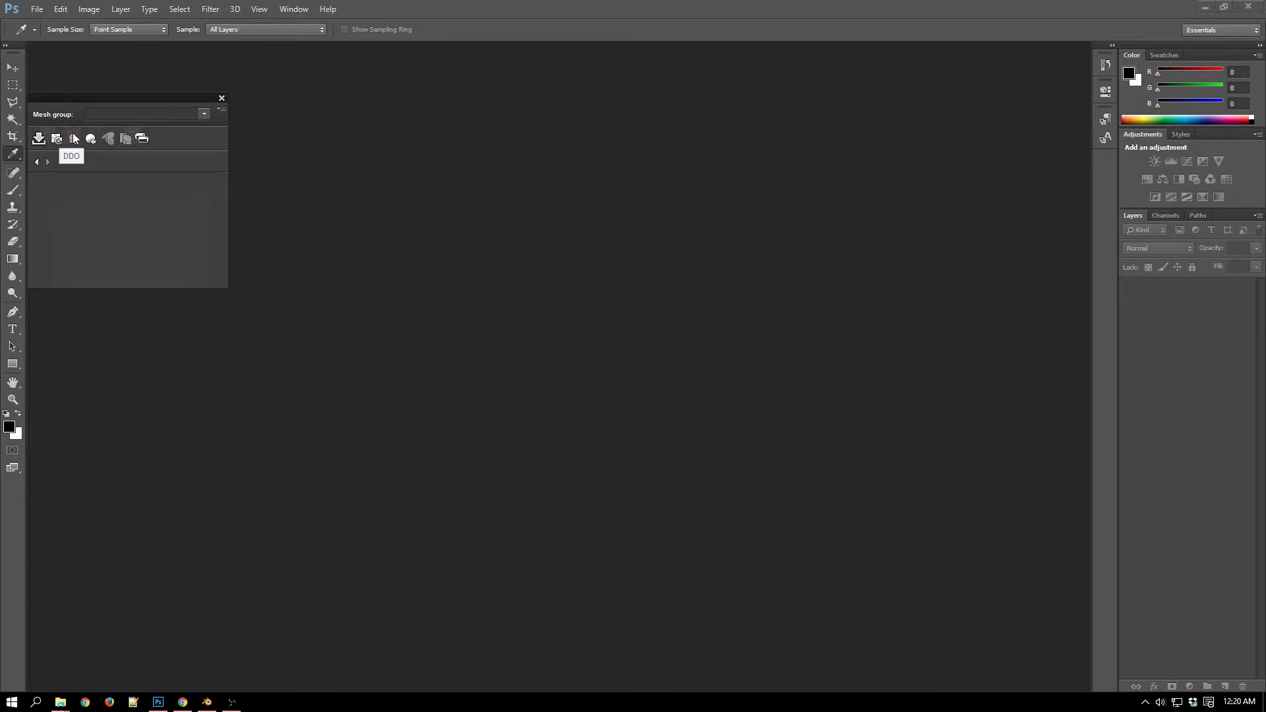
pyautogui.moveTo(97, 97); pyautogui.dragTo(142, 171)
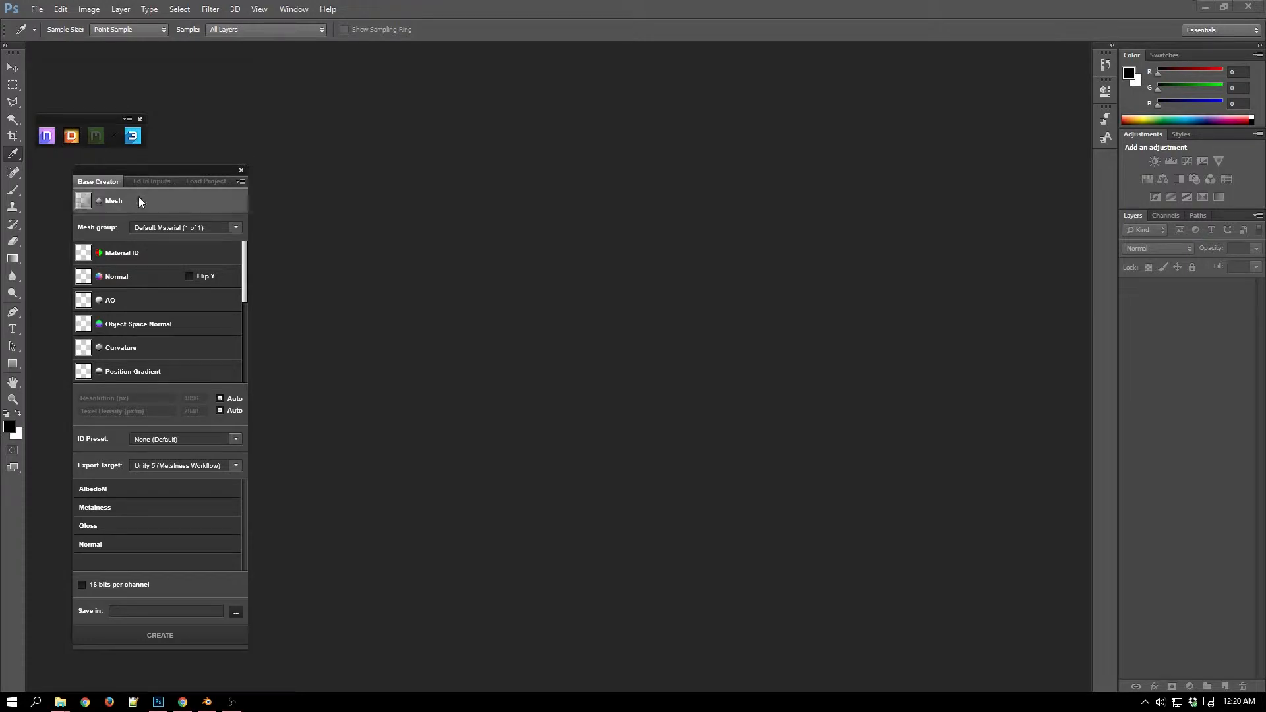
# Load MYBrick.obj as the mesh input in the Base Creator
pyautogui.moveTo(139, 195)
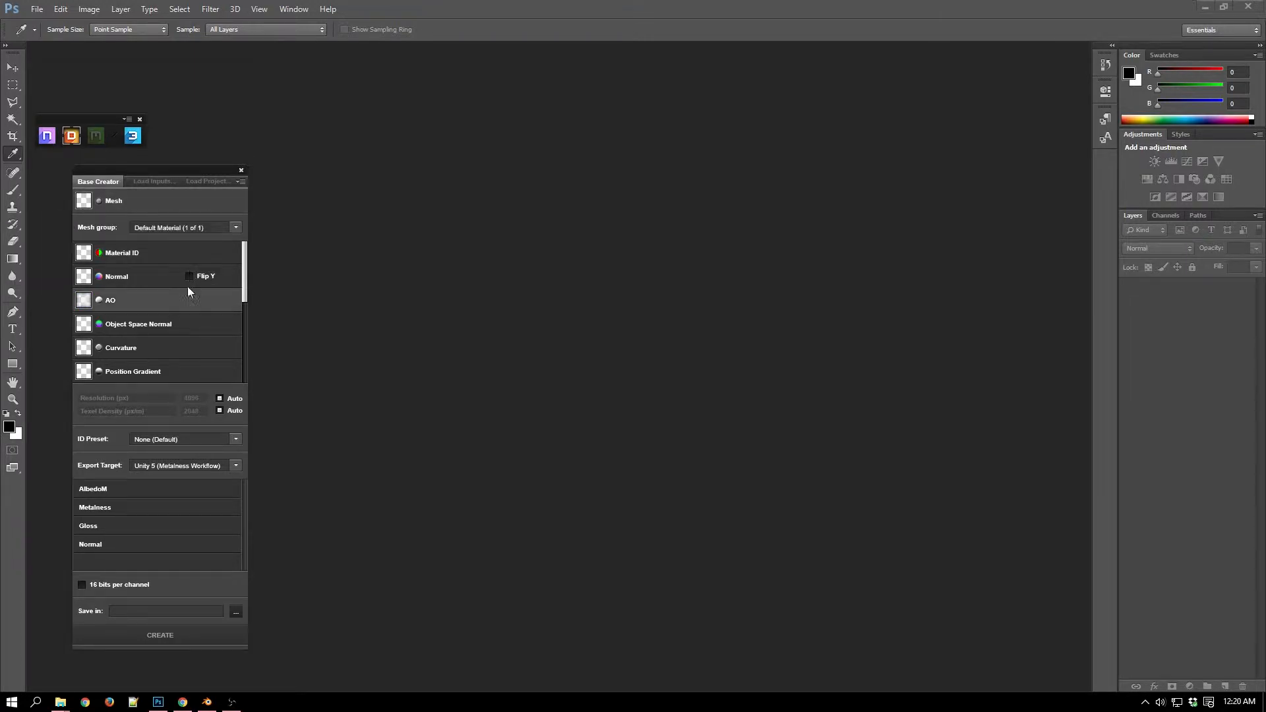
pyautogui.moveTo(191, 306)
pyautogui.moveTo(191, 200)
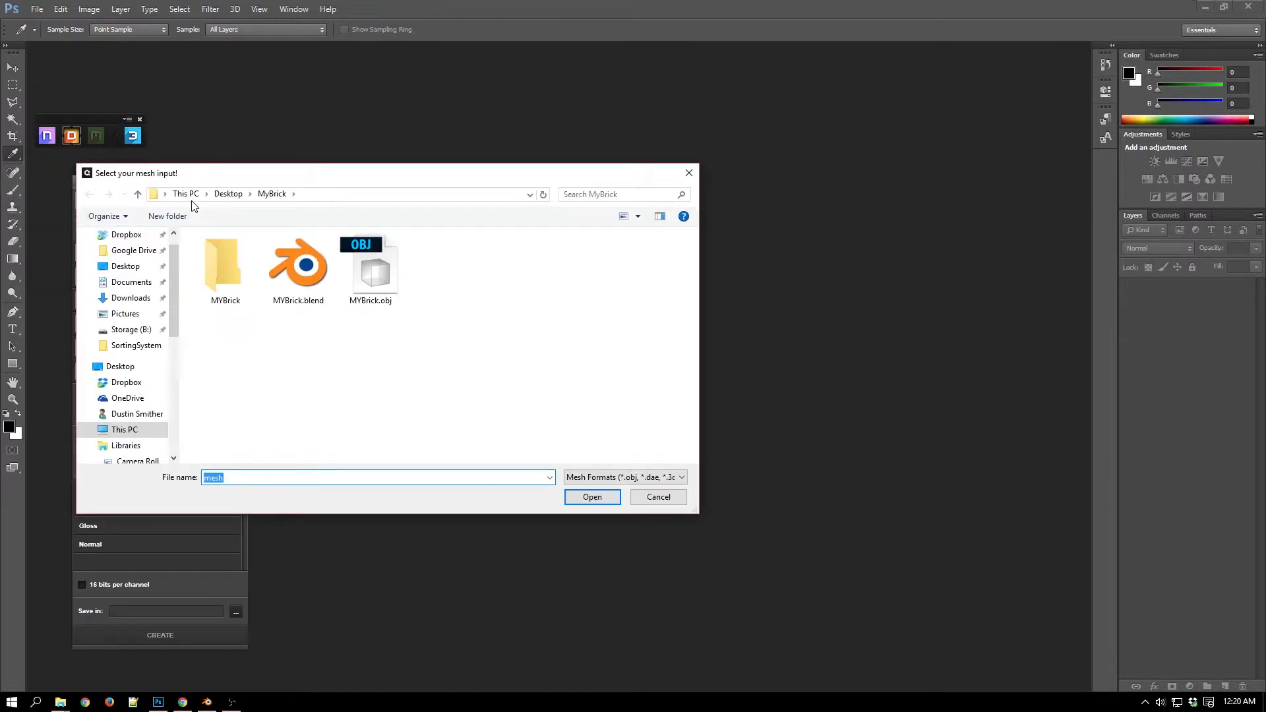
pyautogui.click(380, 266)
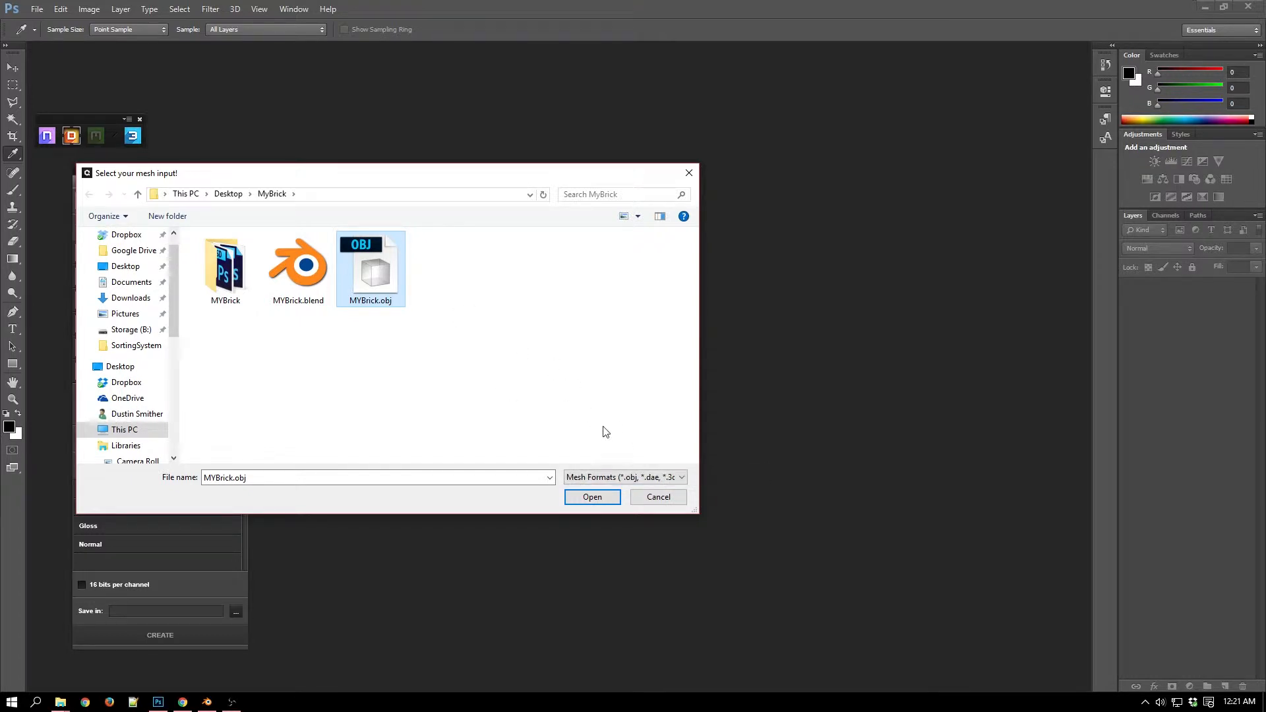
pyautogui.click(608, 500)
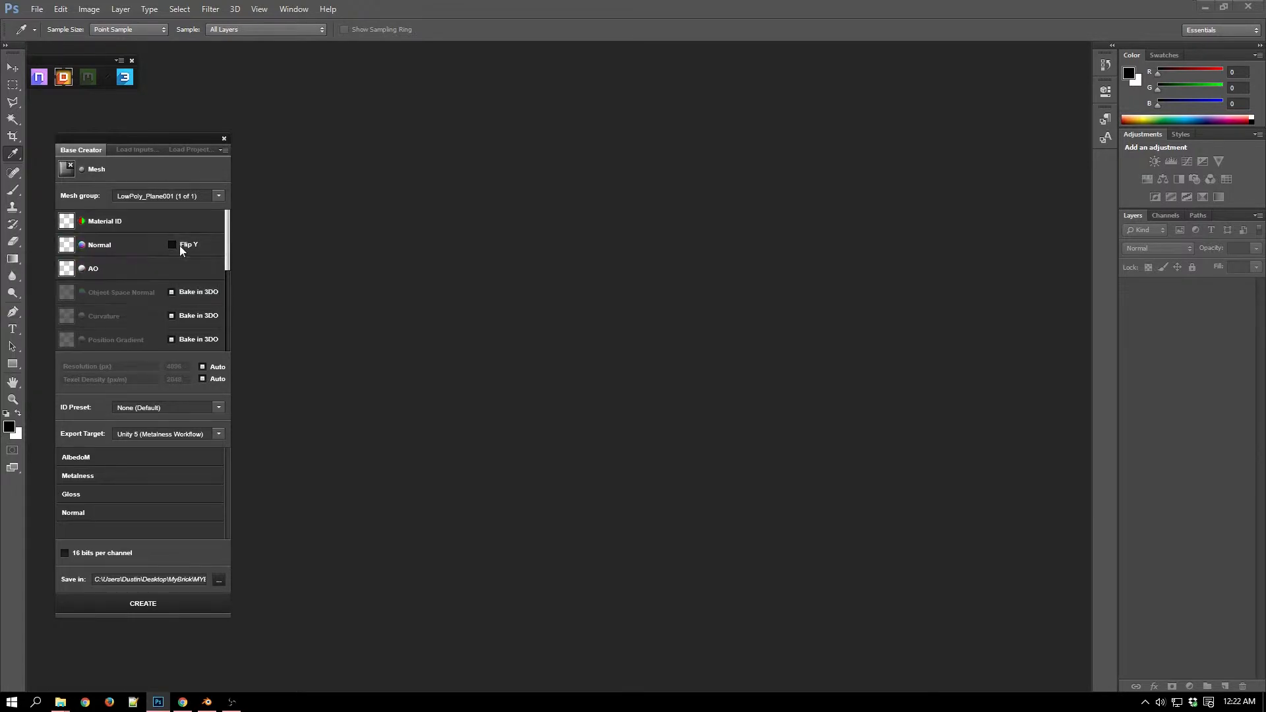
# Load LowBrick_NRM.png as the Normal input and LowBrick_AO.png as the AO input
pyautogui.click(149, 241)
pyautogui.click(347, 233)
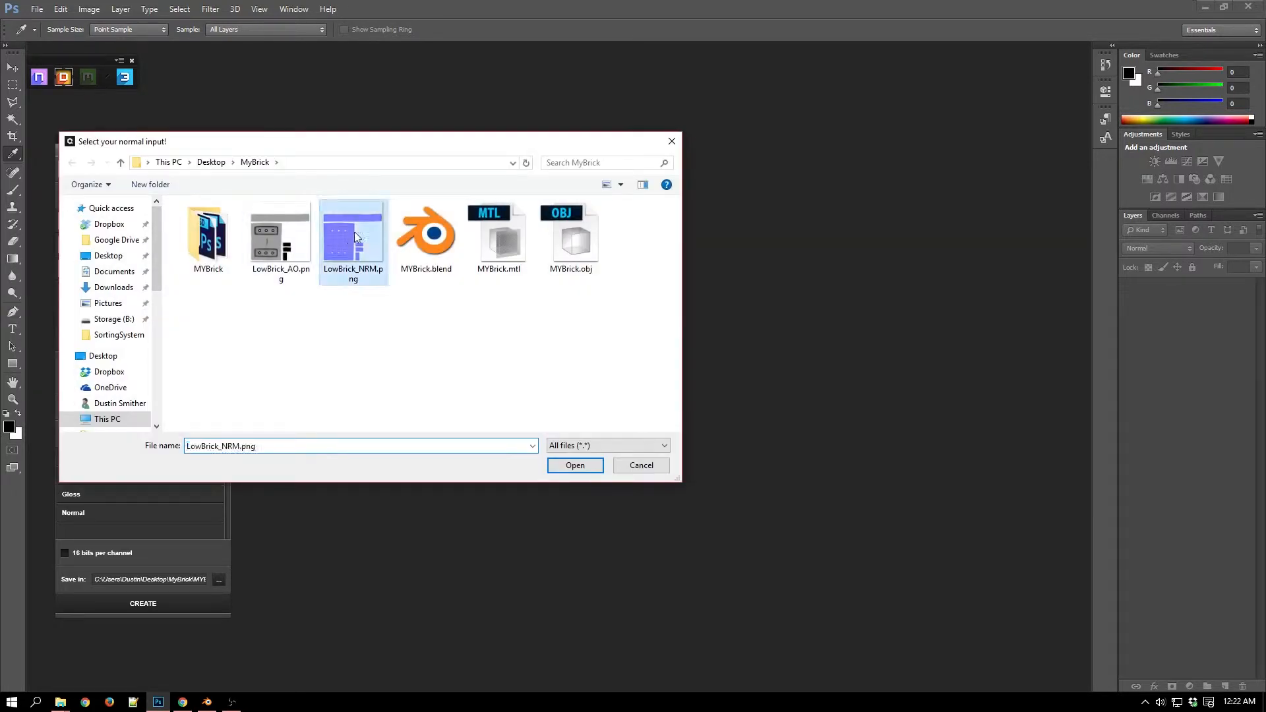
pyautogui.click(575, 464)
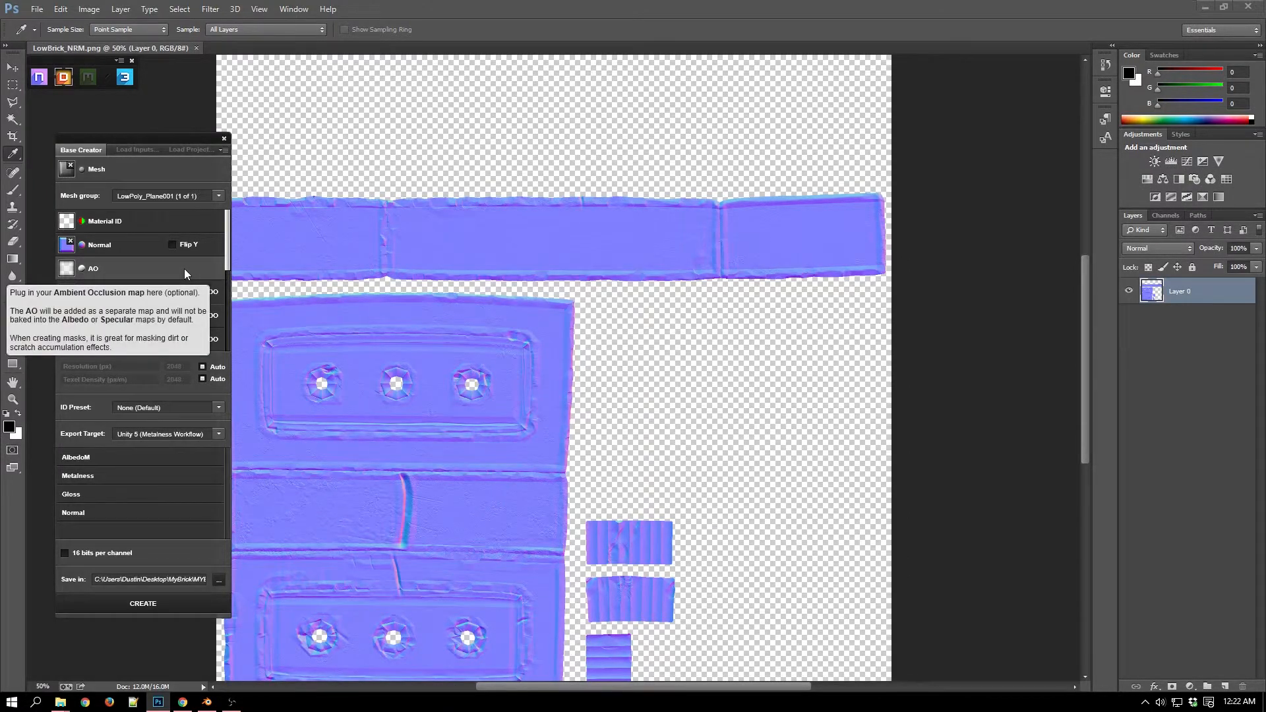
pyautogui.click(184, 268)
pyautogui.click(297, 254)
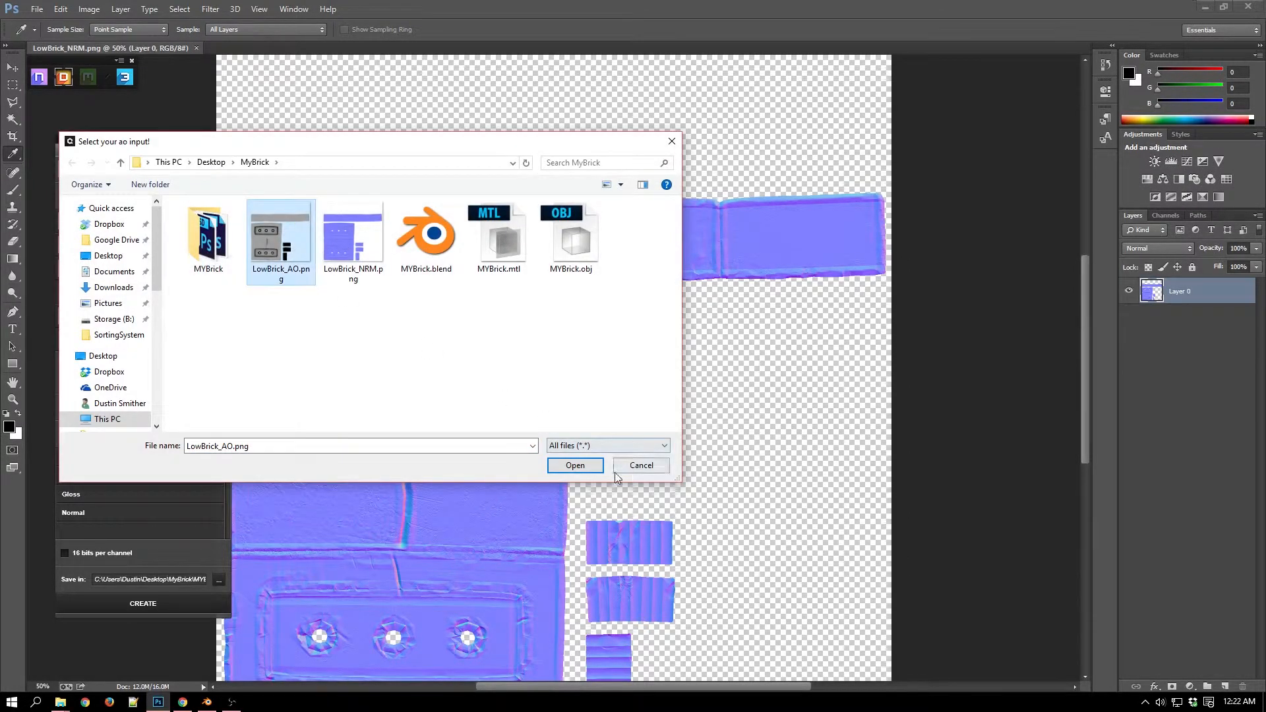
pyautogui.click(587, 468)
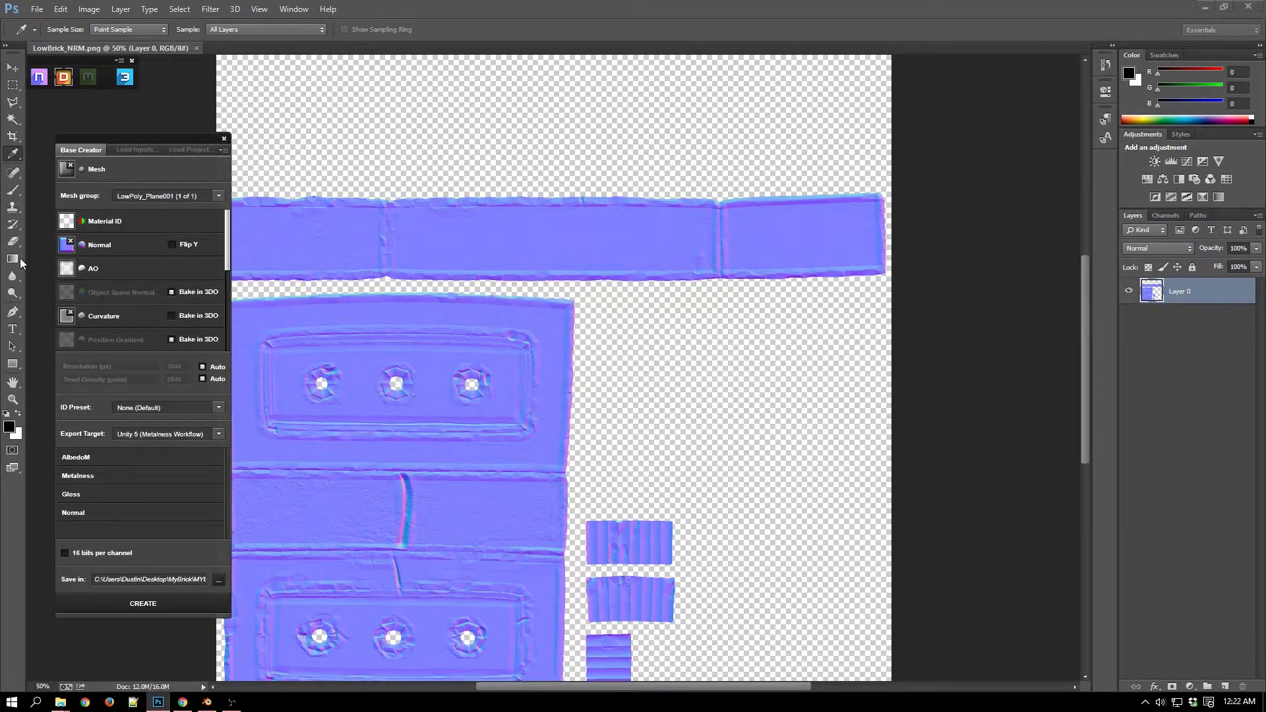
# Enable 3DO baking for Curvature, disable it for Object Space Normal and Position Gradient, and create the project
pyautogui.click(172, 315)
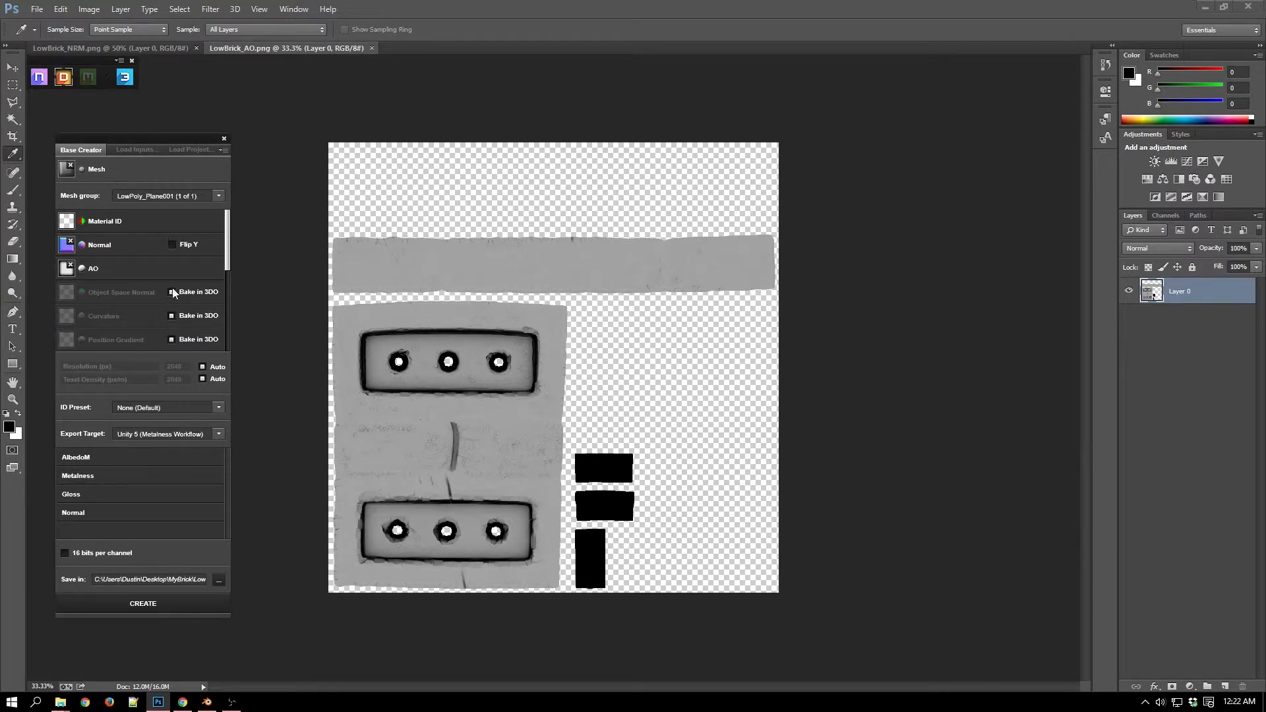
pyautogui.click(172, 293)
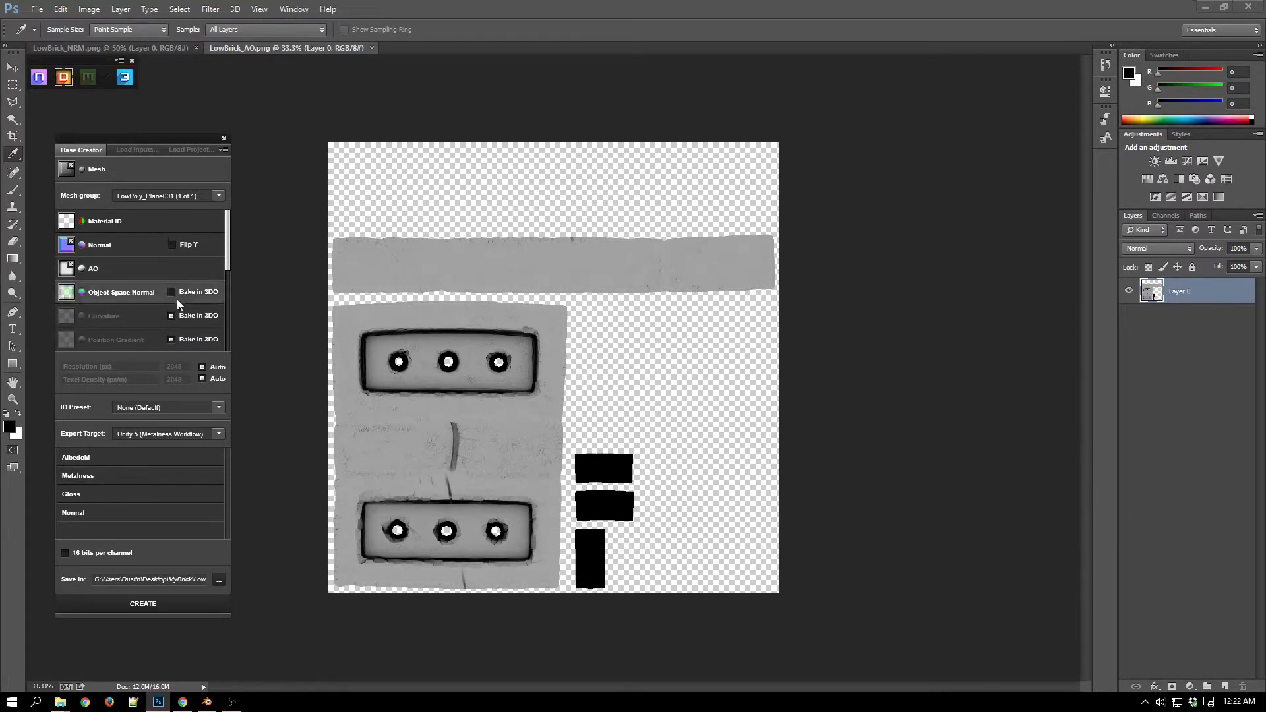
pyautogui.click(172, 339)
pyautogui.scroll(-1, 180, 314)
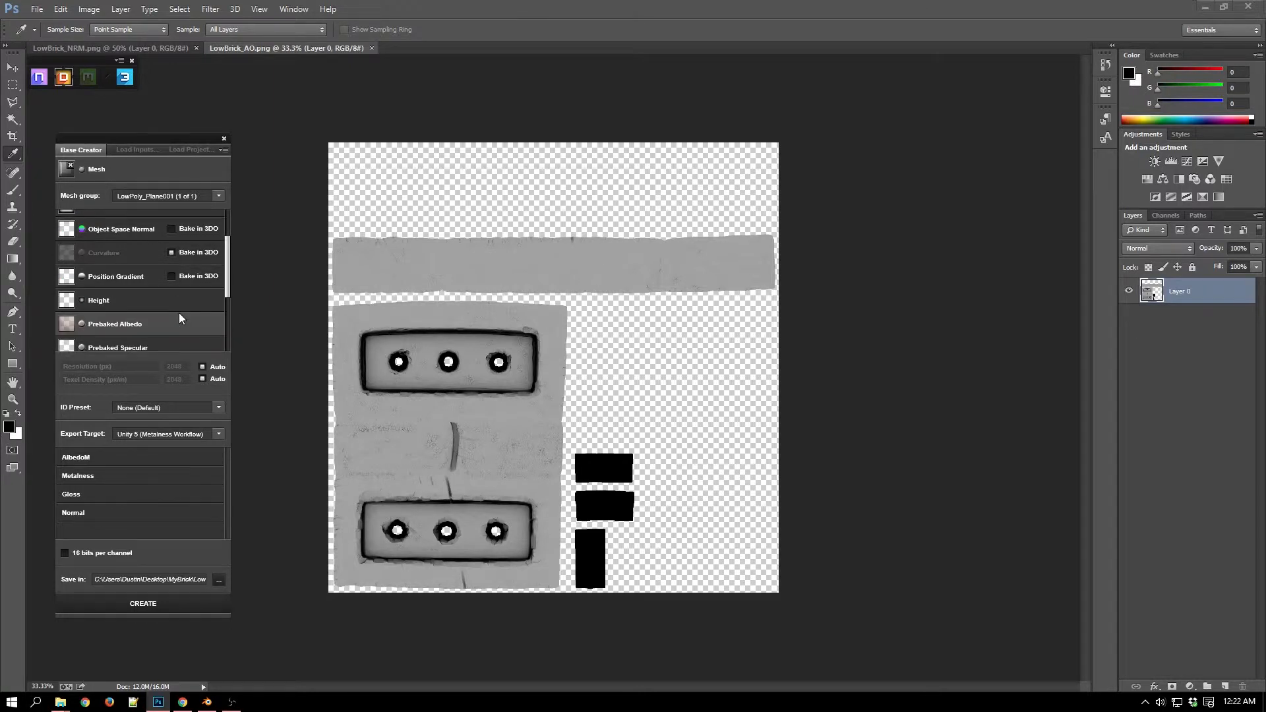
pyautogui.scroll(1, 179, 292)
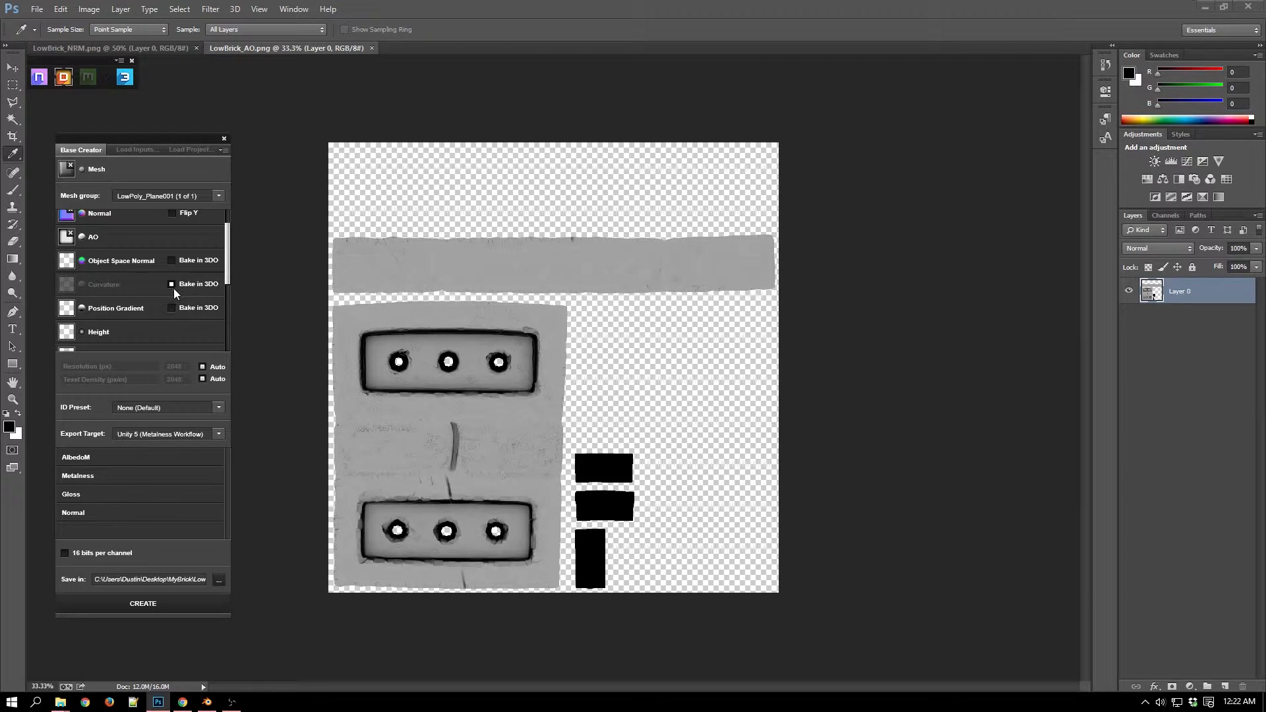
pyautogui.scroll(1, 203, 297)
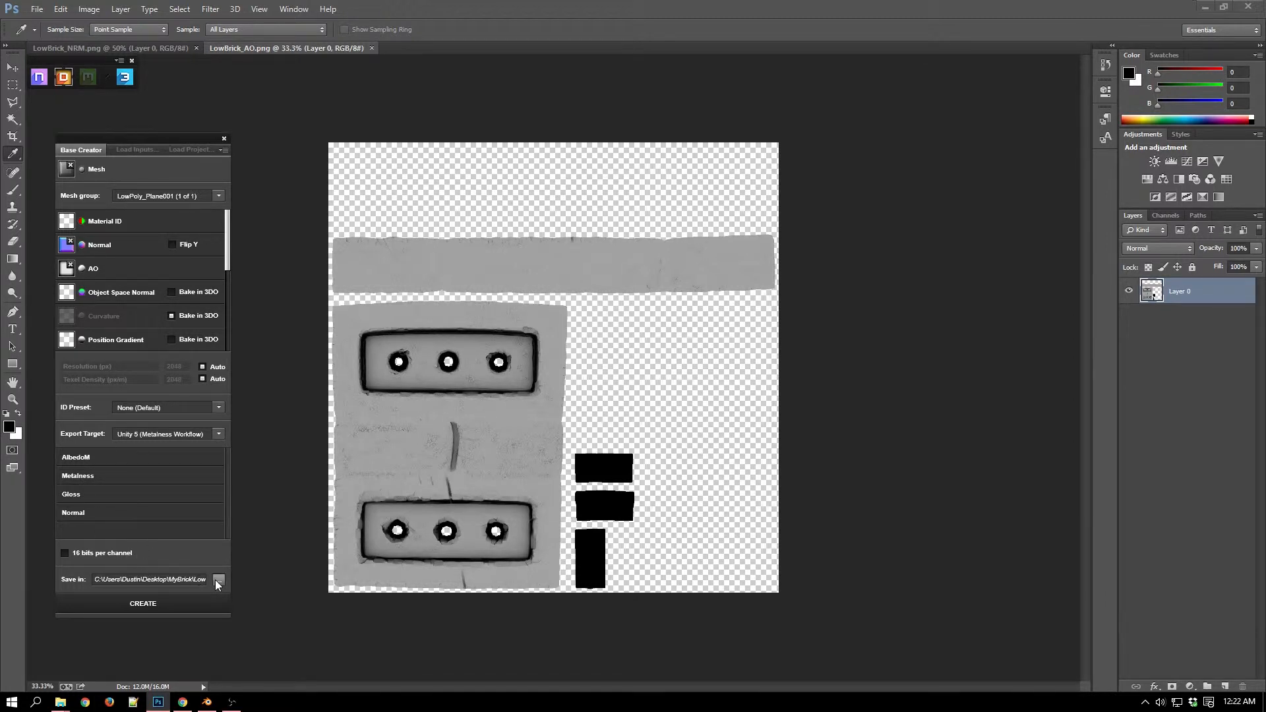
pyautogui.click(191, 603)
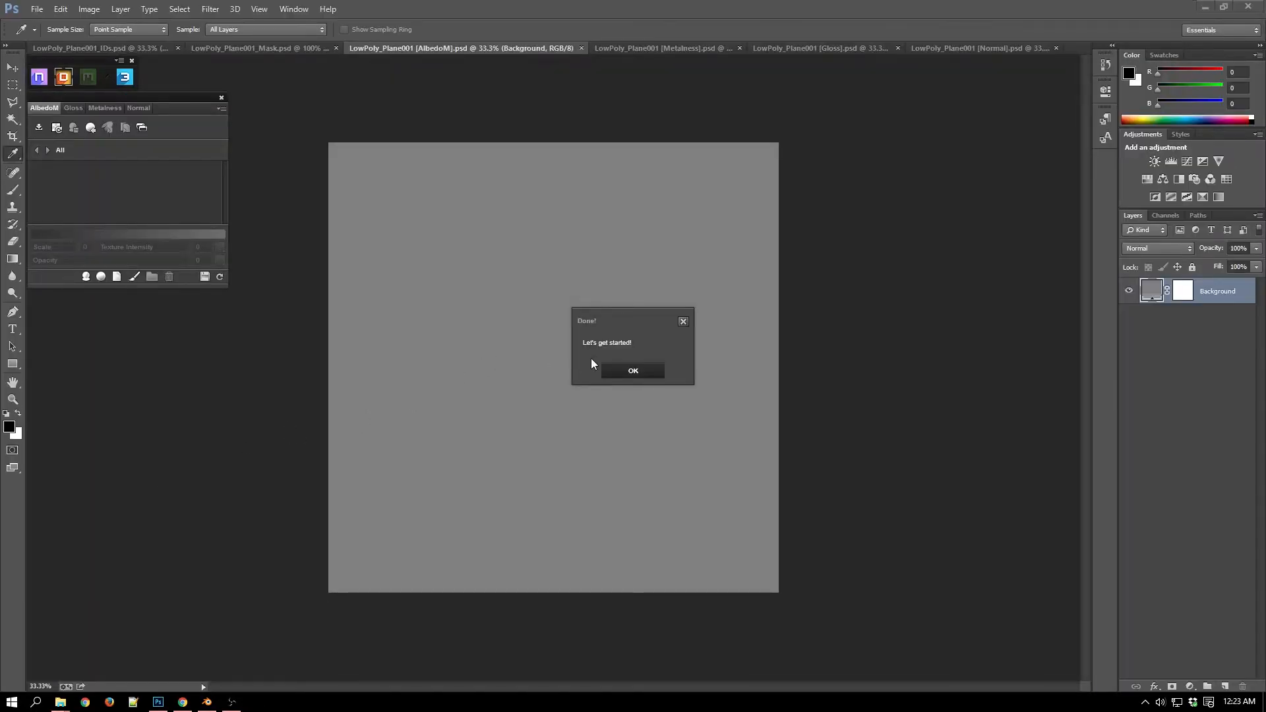
pyautogui.click(609, 371)
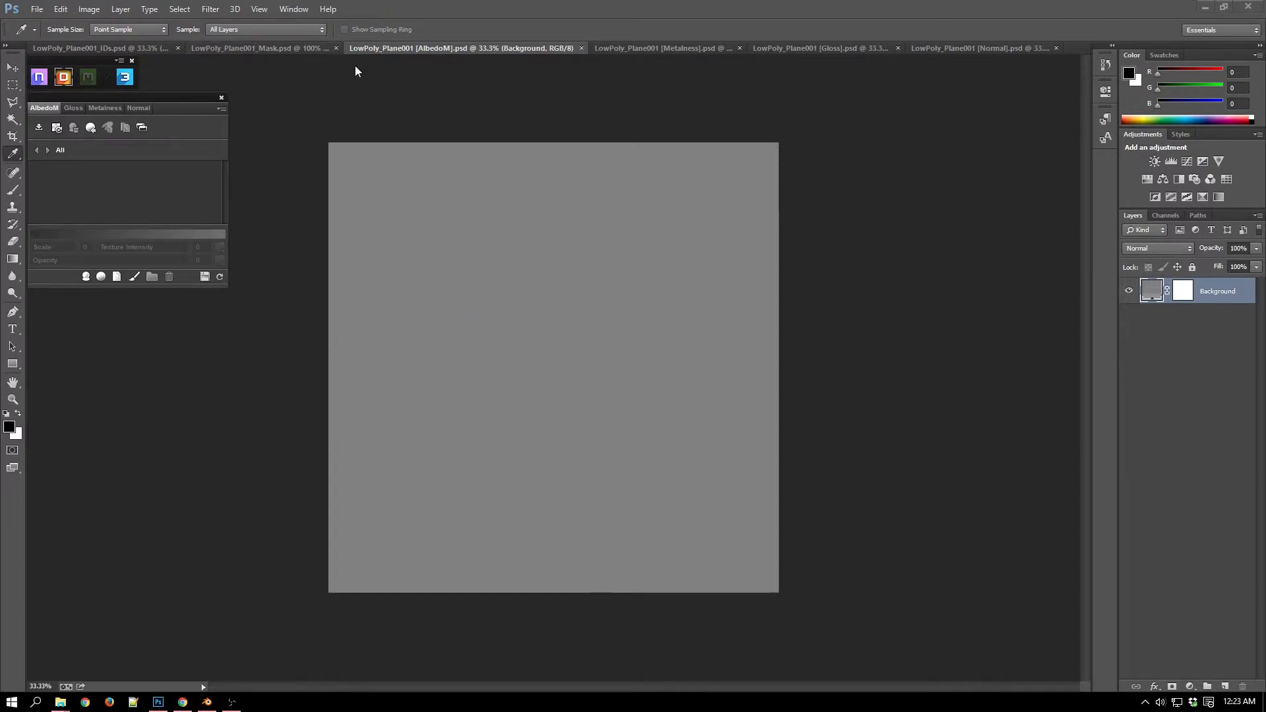
# Look through the generated IDs, Mask, AlbedoM, Metalness, Gloss and Normal documents
pyautogui.click(140, 49)
pyautogui.click(303, 47)
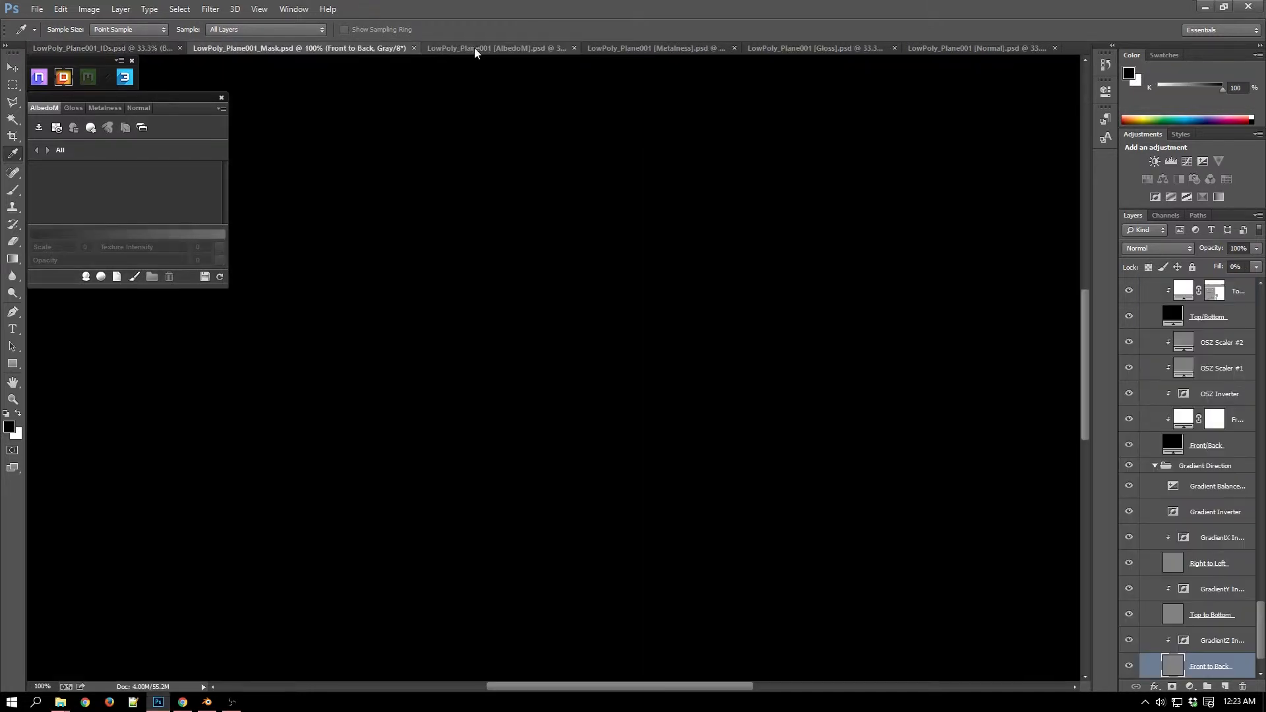
pyautogui.click(474, 48)
pyautogui.click(621, 46)
pyautogui.click(864, 48)
pyautogui.click(1022, 47)
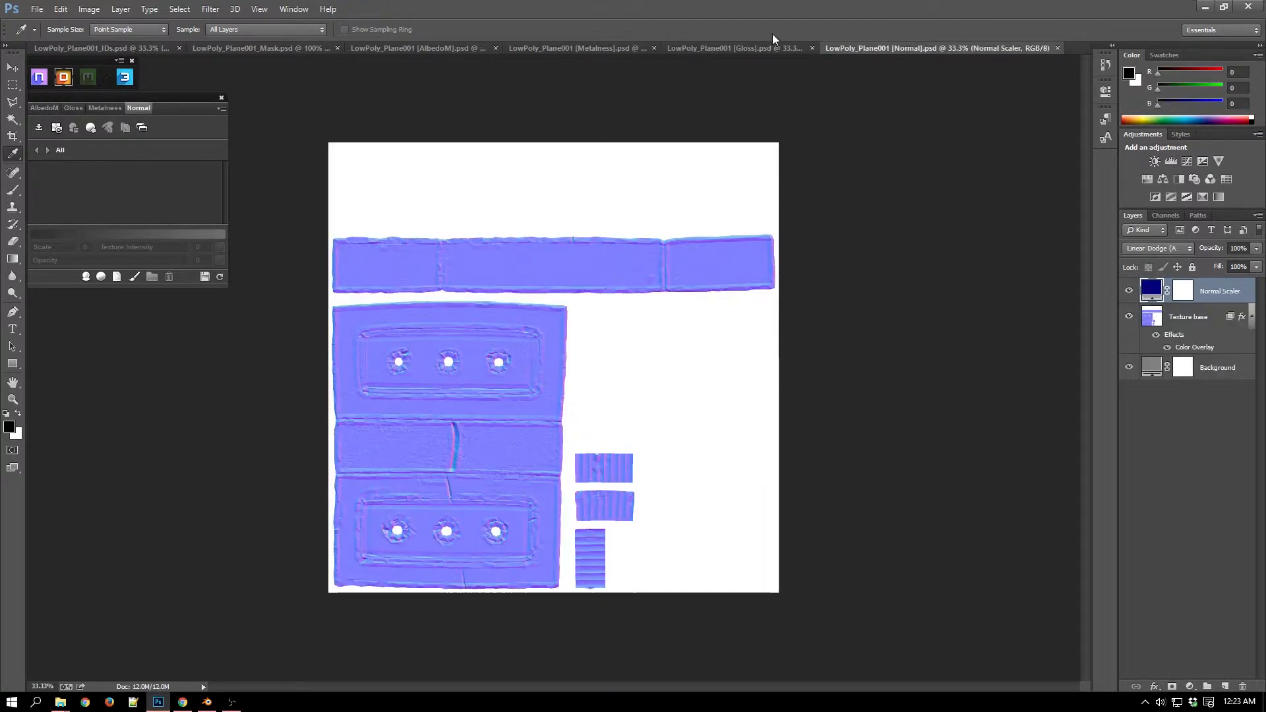
pyautogui.click(405, 46)
pyautogui.click(299, 49)
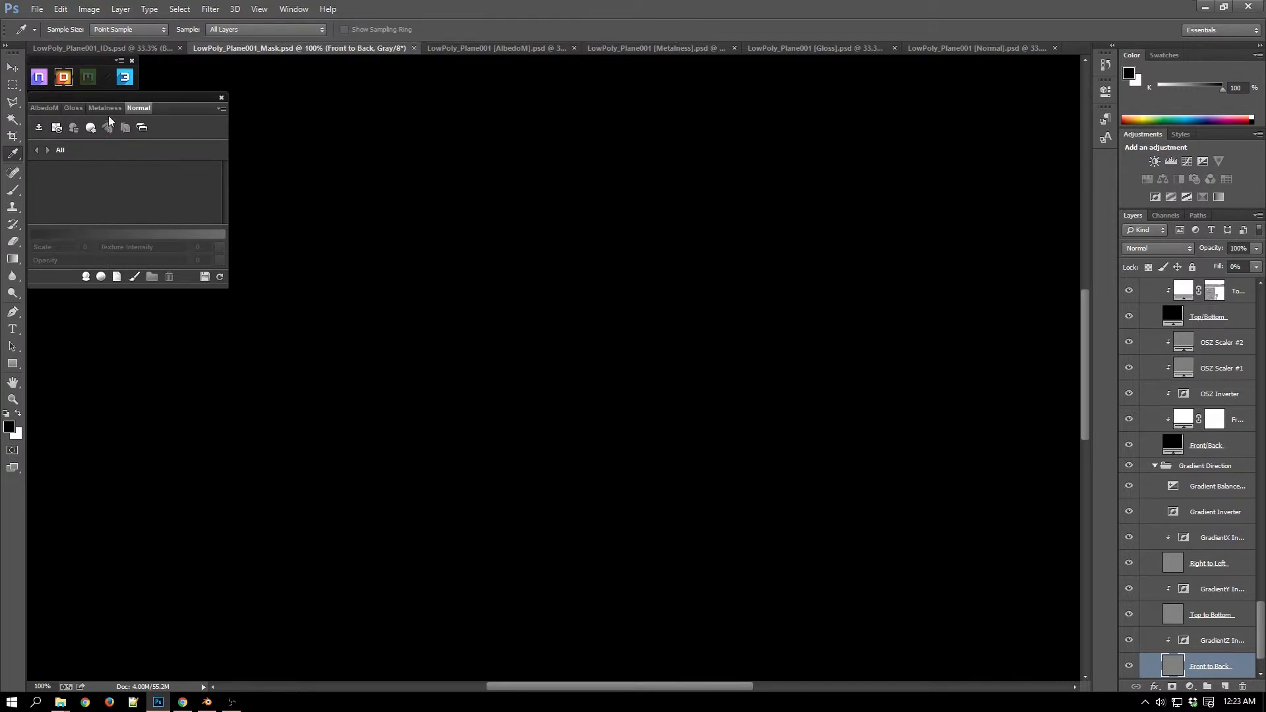
# Add the Concrete - Clean basic material to the AlbedoM layer stack
pyautogui.click(46, 107)
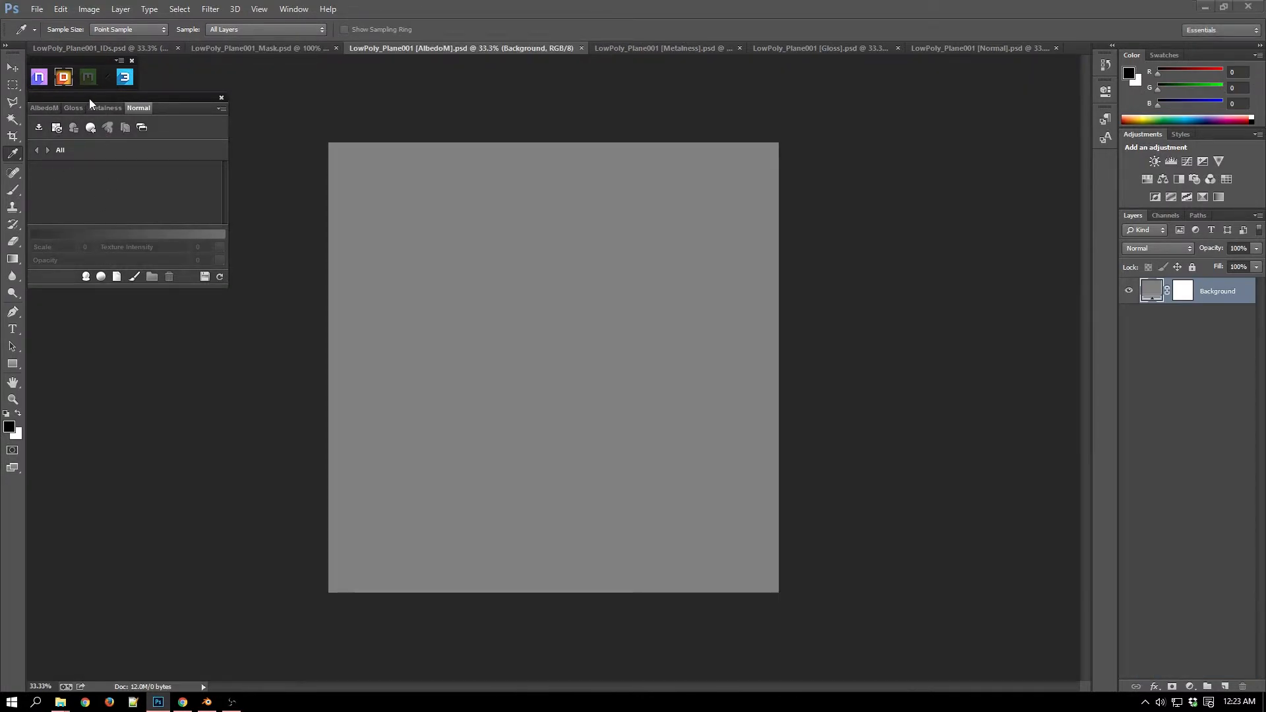
pyautogui.moveTo(89, 98); pyautogui.dragTo(127, 134)
pyautogui.click(81, 142)
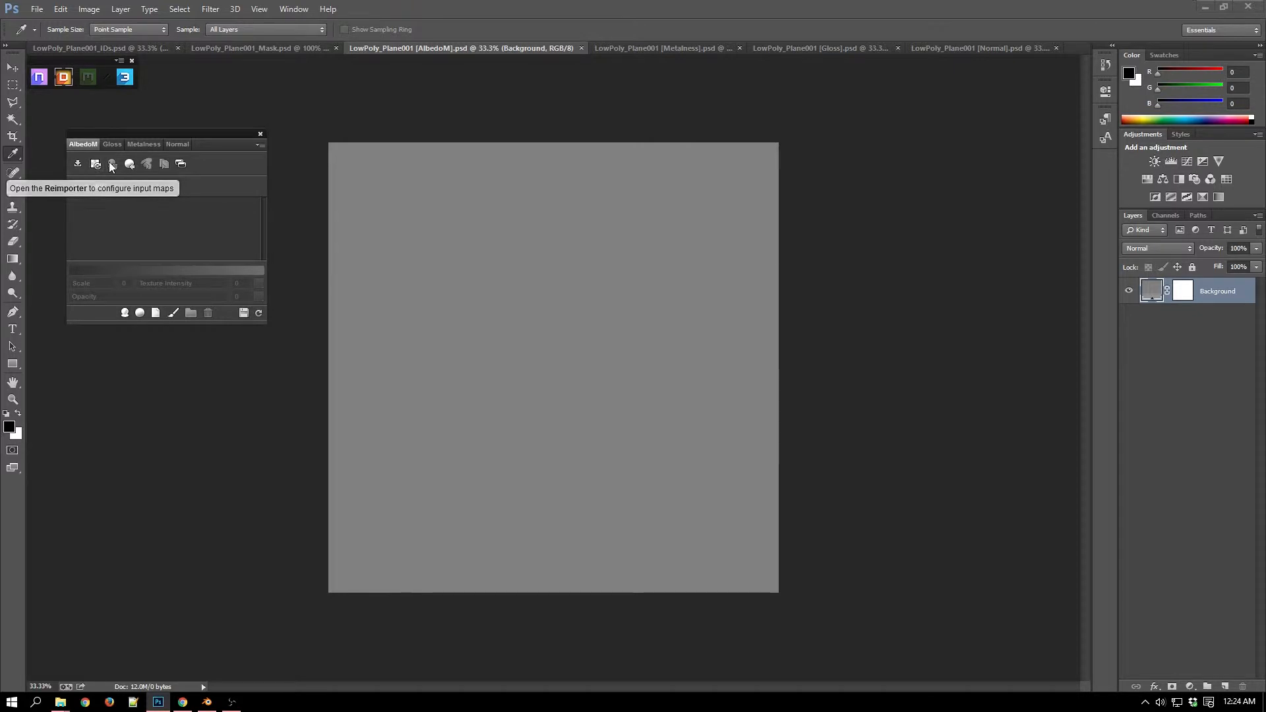
pyautogui.click(140, 314)
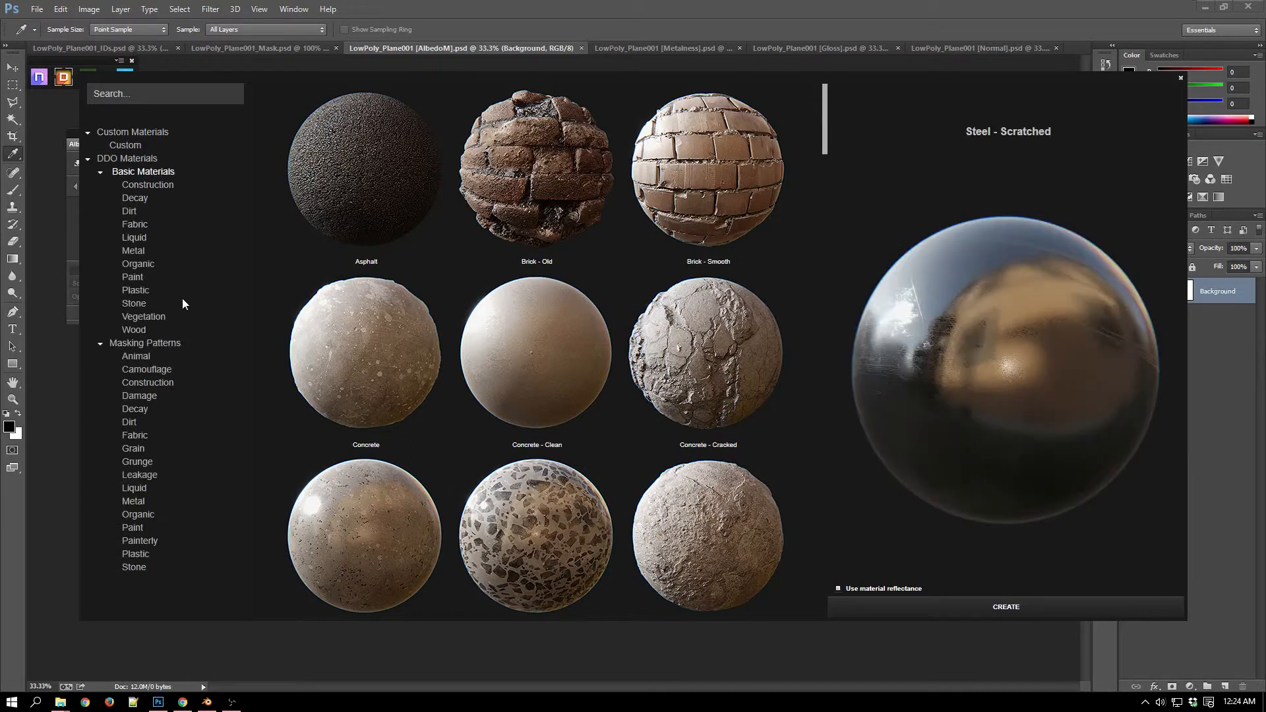
pyautogui.moveTo(826, 119)
pyautogui.mouseDown()
pyautogui.moveTo(841, 581)
pyautogui.moveTo(873, 311)
pyautogui.moveTo(866, 152)
pyautogui.moveTo(825, 137)
pyautogui.moveTo(824, 117)
pyautogui.mouseUp()
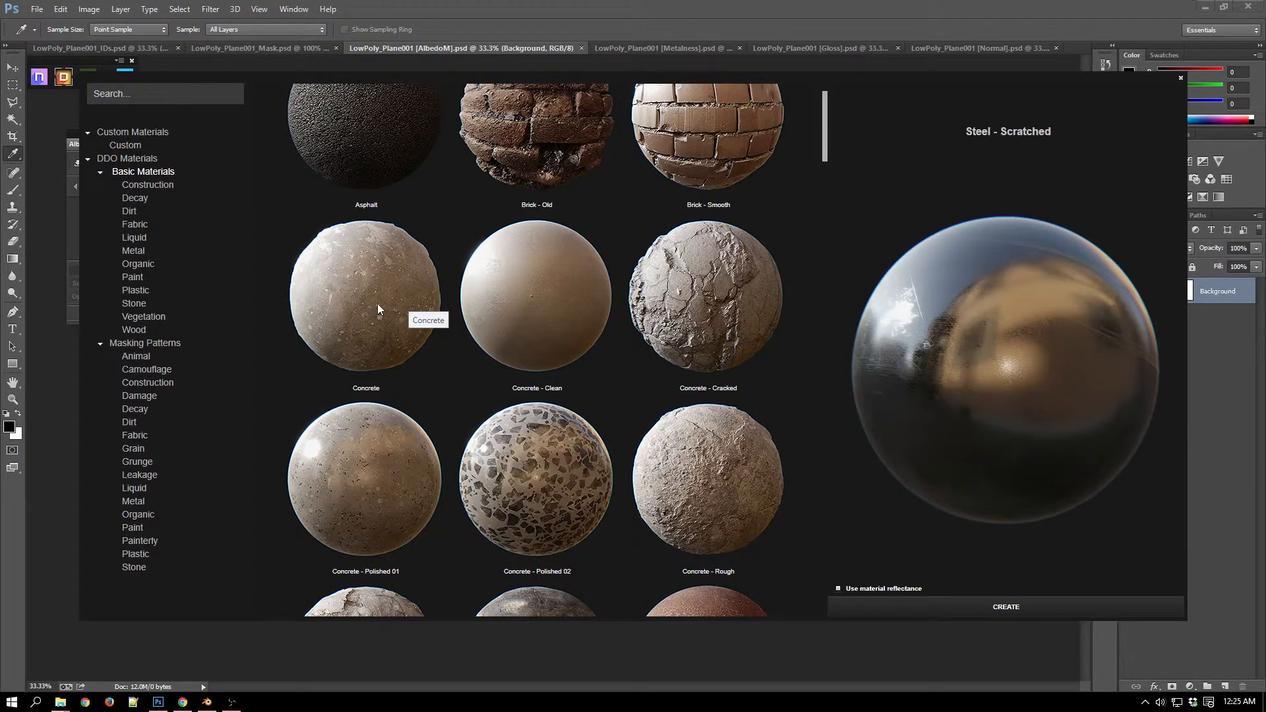
pyautogui.click(542, 299)
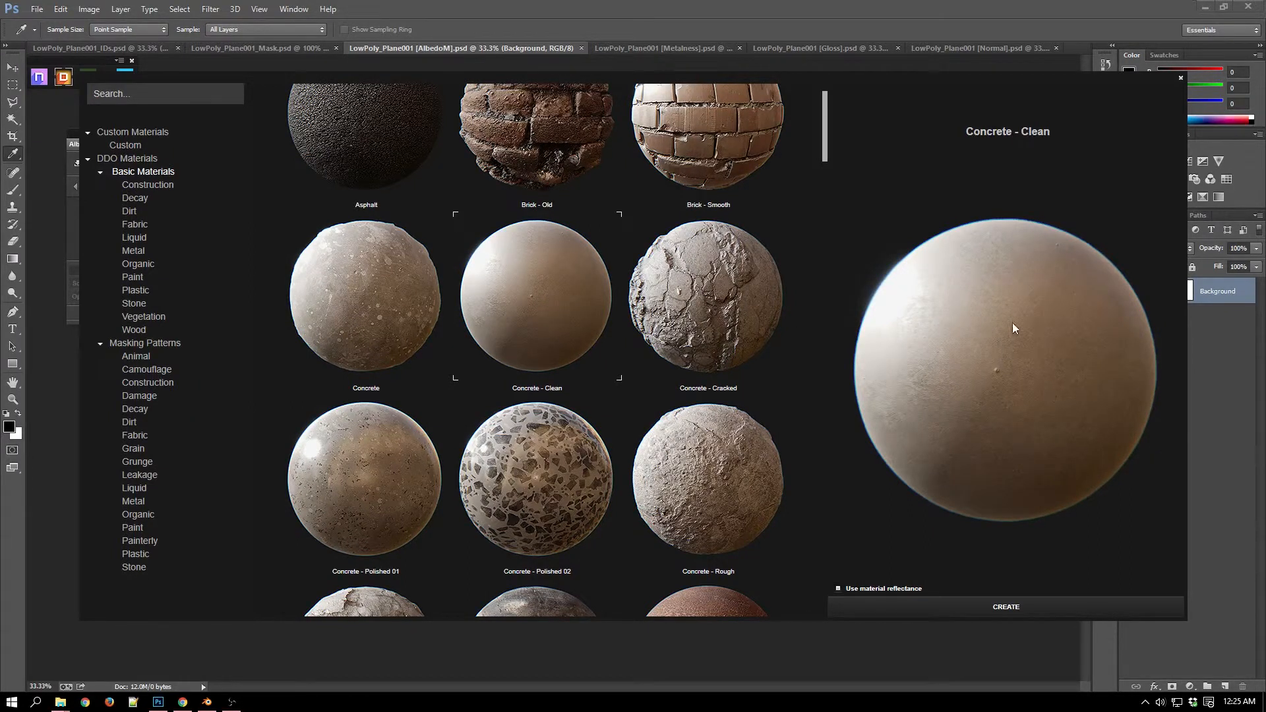
pyautogui.doubleClick(551, 306)
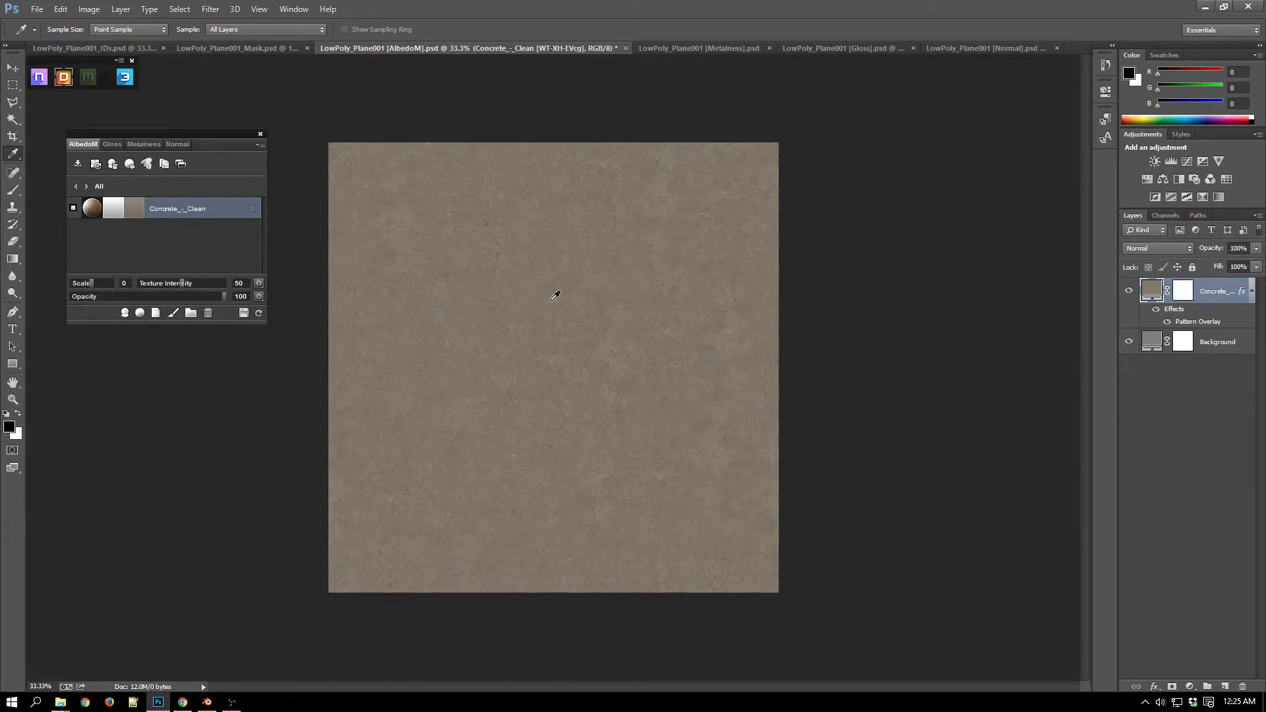
# Open the 3DO preview and examine the concrete material on the brick's top, sides and holes from several angles
pyautogui.click(126, 77)
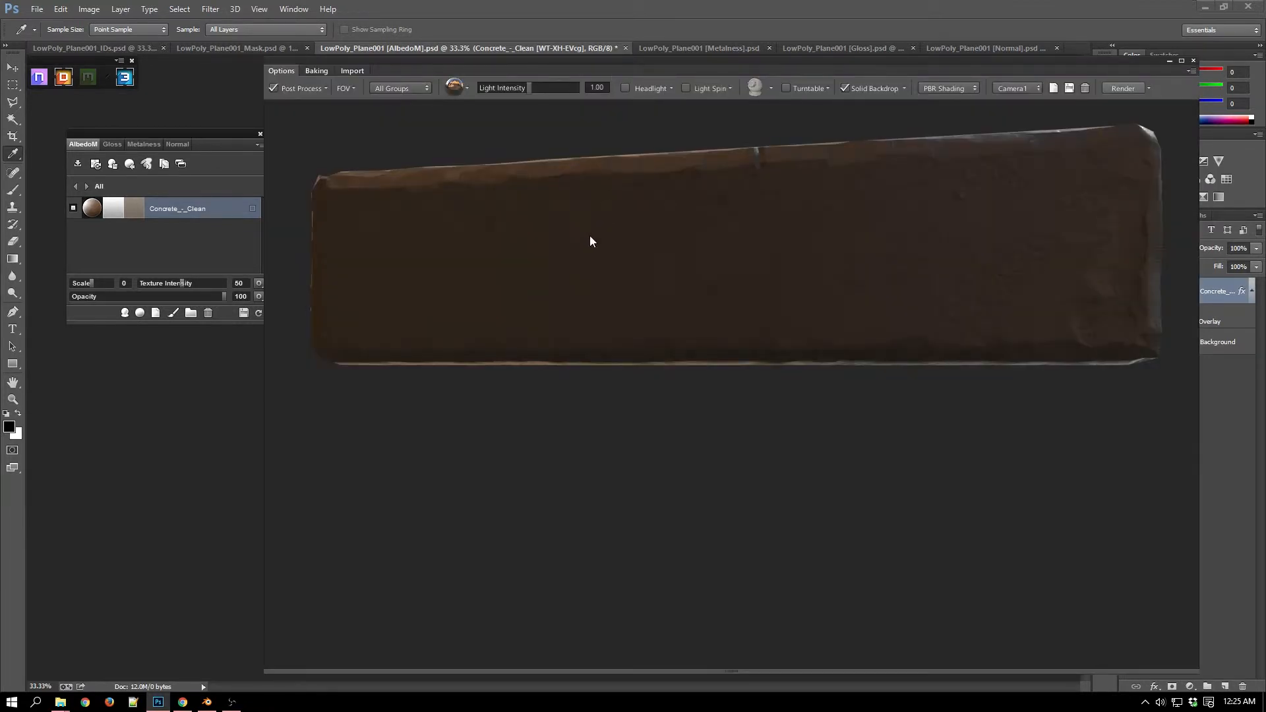
pyautogui.moveTo(578, 236); pyautogui.dragTo(929, 322)
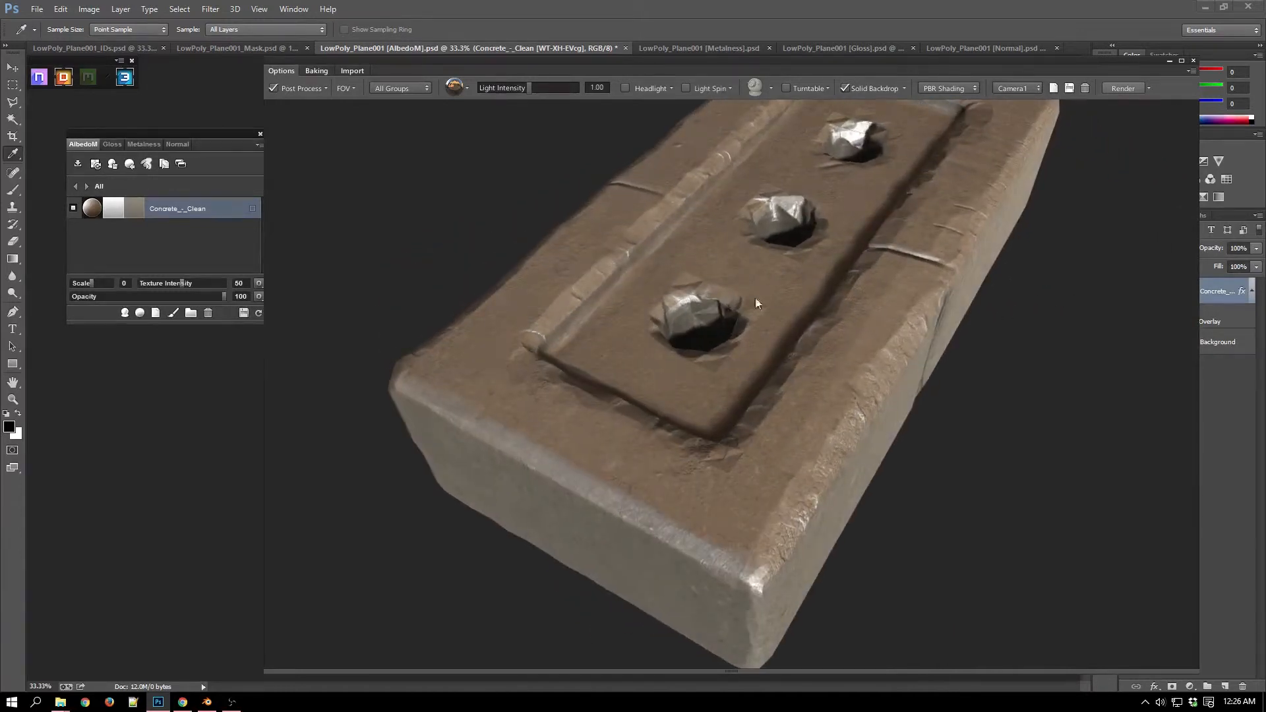
pyautogui.moveTo(756, 302); pyautogui.dragTo(825, 315)
pyautogui.moveTo(761, 229); pyautogui.dragTo(835, 230)
pyautogui.moveTo(763, 233); pyautogui.dragTo(335, 231)
pyautogui.moveTo(584, 269); pyautogui.dragTo(543, 290)
pyautogui.moveTo(671, 301); pyautogui.dragTo(643, 339)
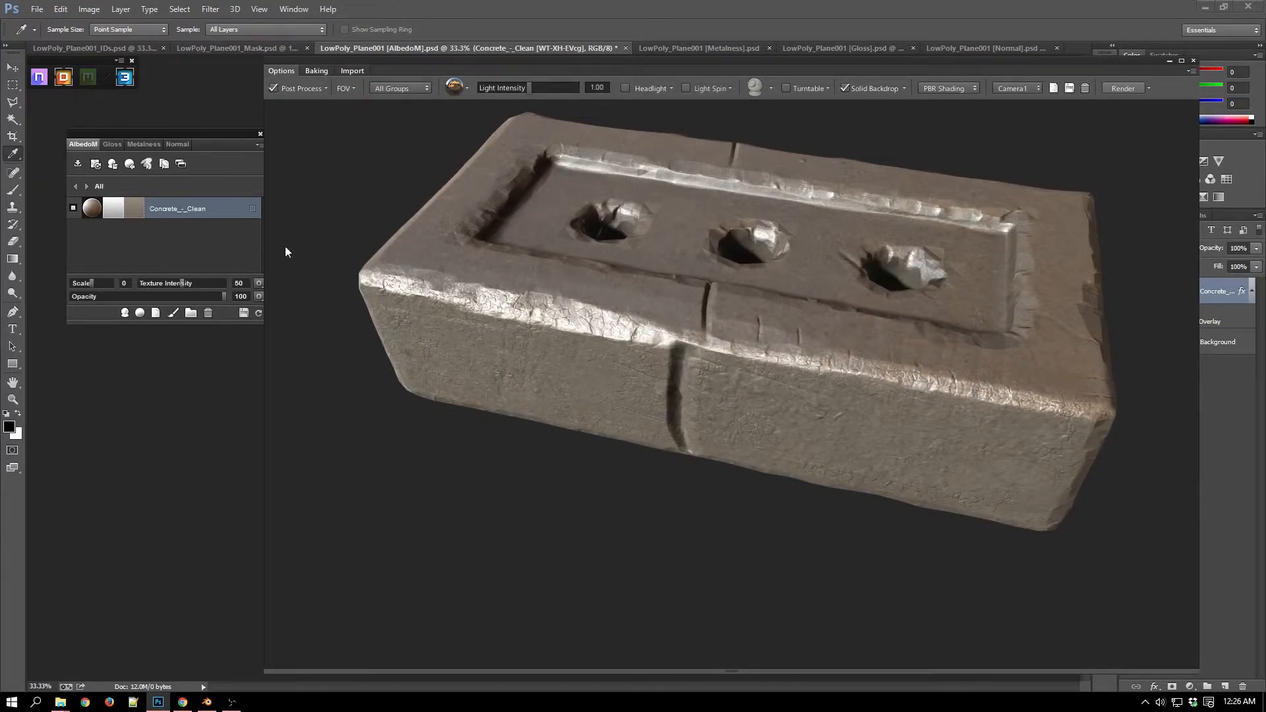
pyautogui.moveTo(687, 368); pyautogui.dragTo(711, 337)
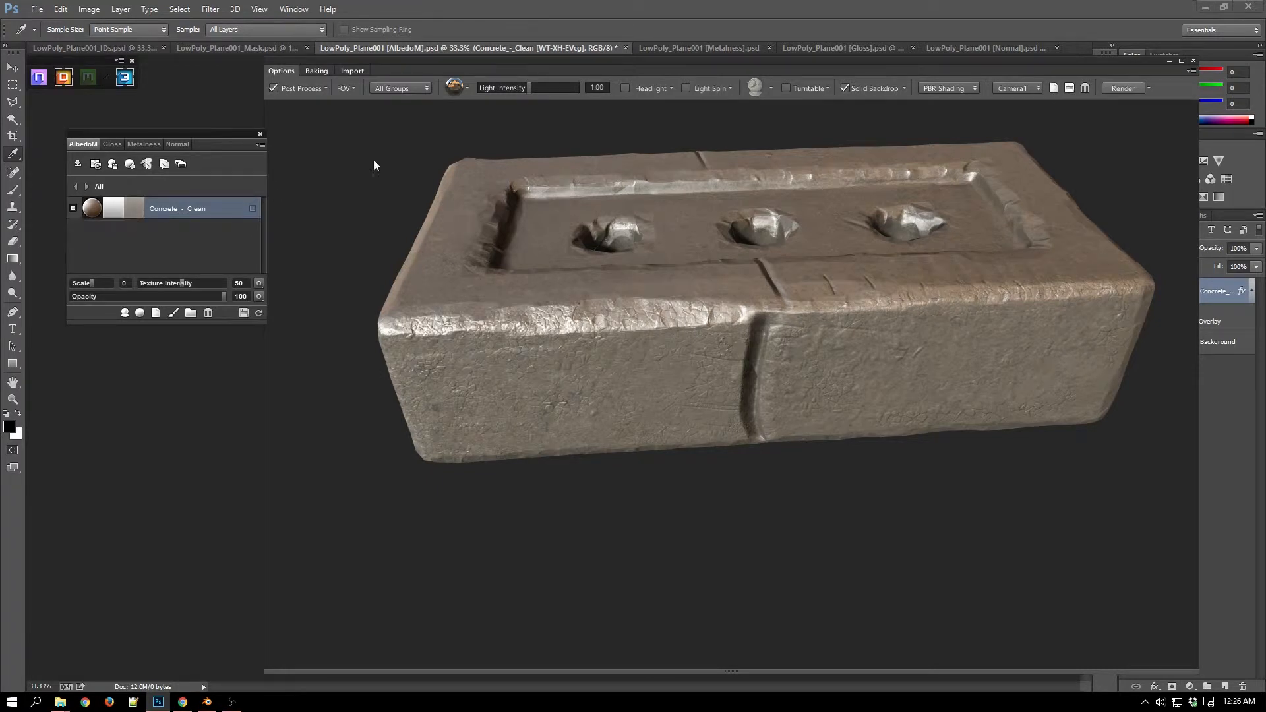
# Change the Concrete - Clean layer's reflectance colour to brick red, hex 7d3e2e, with the 3D preview moved clear of the layers
pyautogui.moveTo(564, 69); pyautogui.dragTo(475, 74)
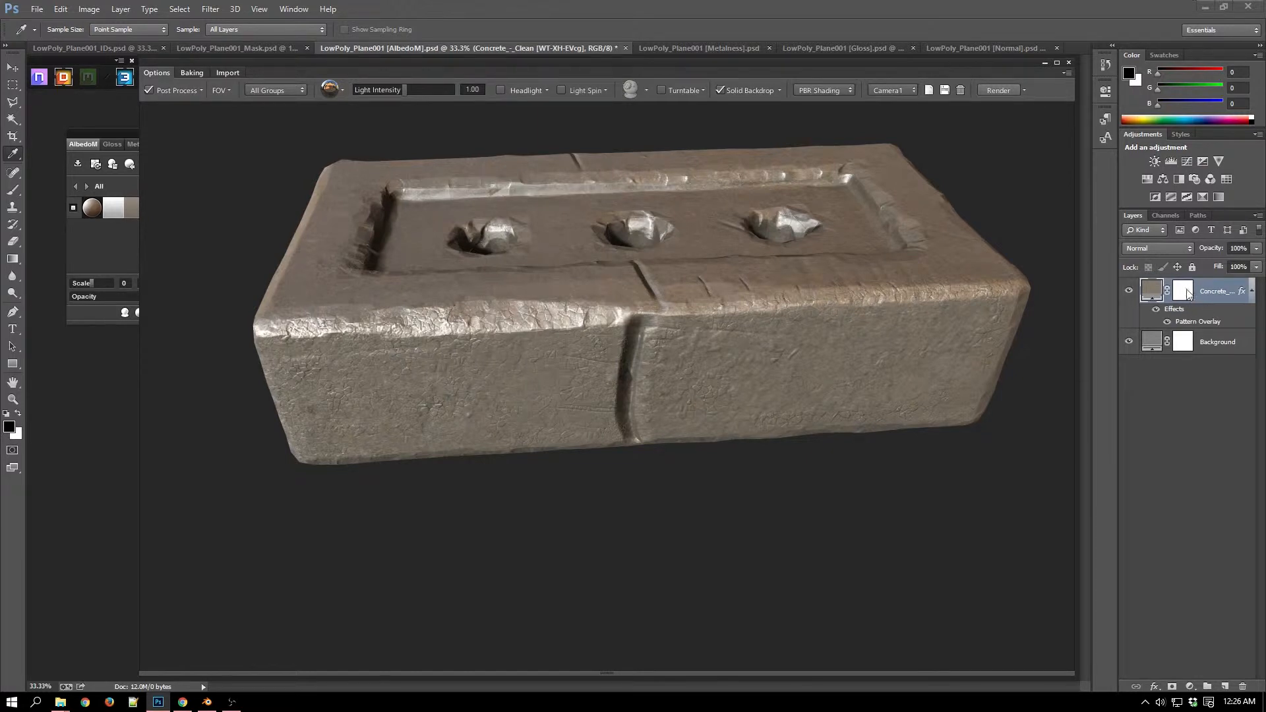
pyautogui.moveTo(321, 66); pyautogui.dragTo(390, 58)
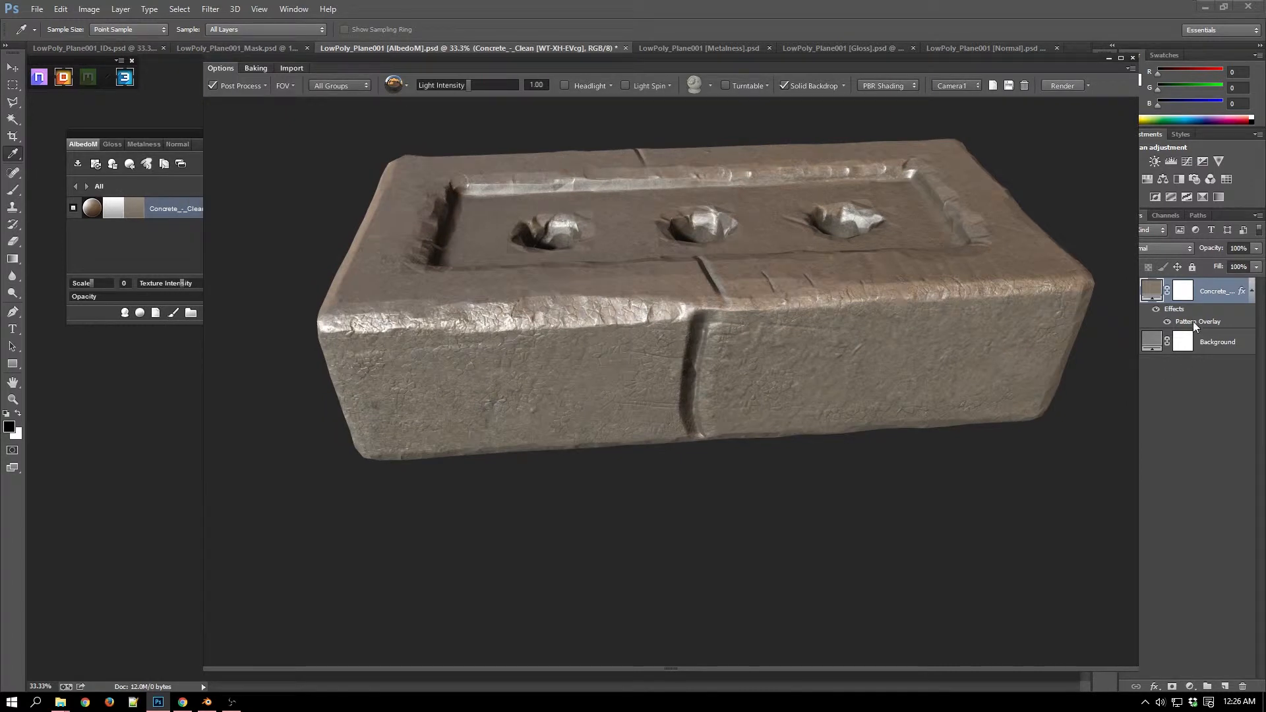
pyautogui.click(102, 209)
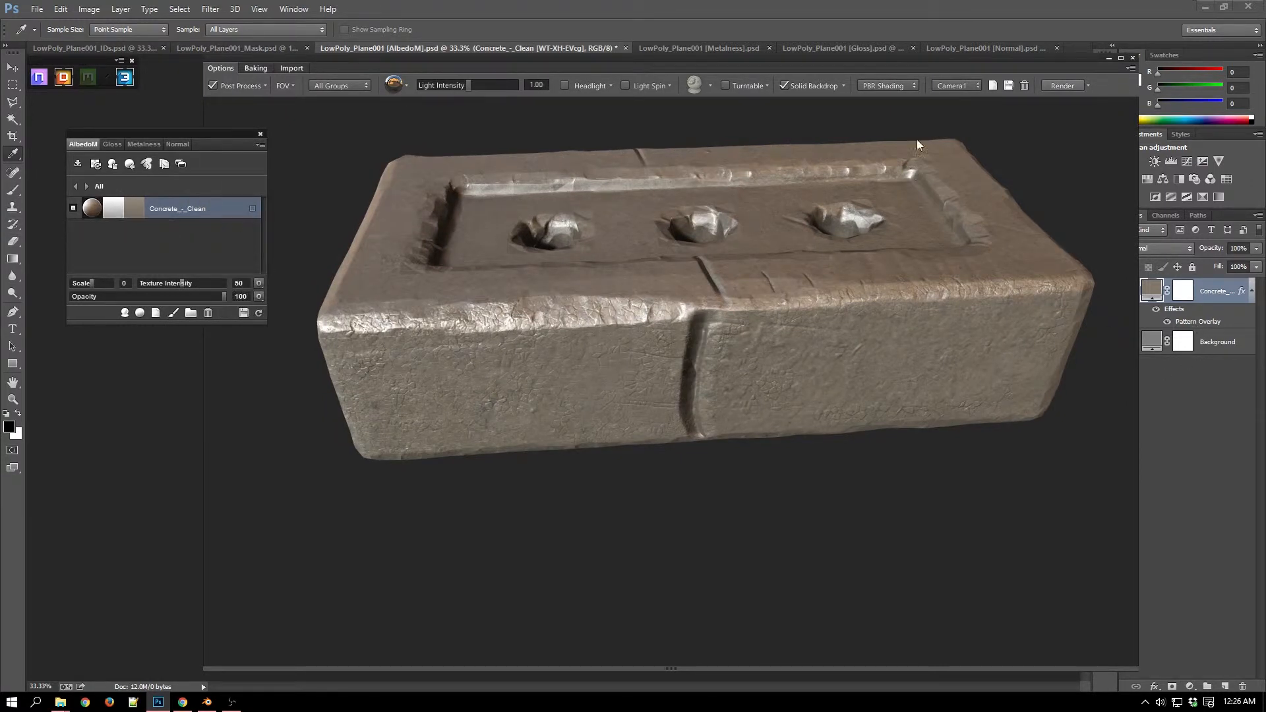
pyautogui.moveTo(937, 62); pyautogui.dragTo(915, 63)
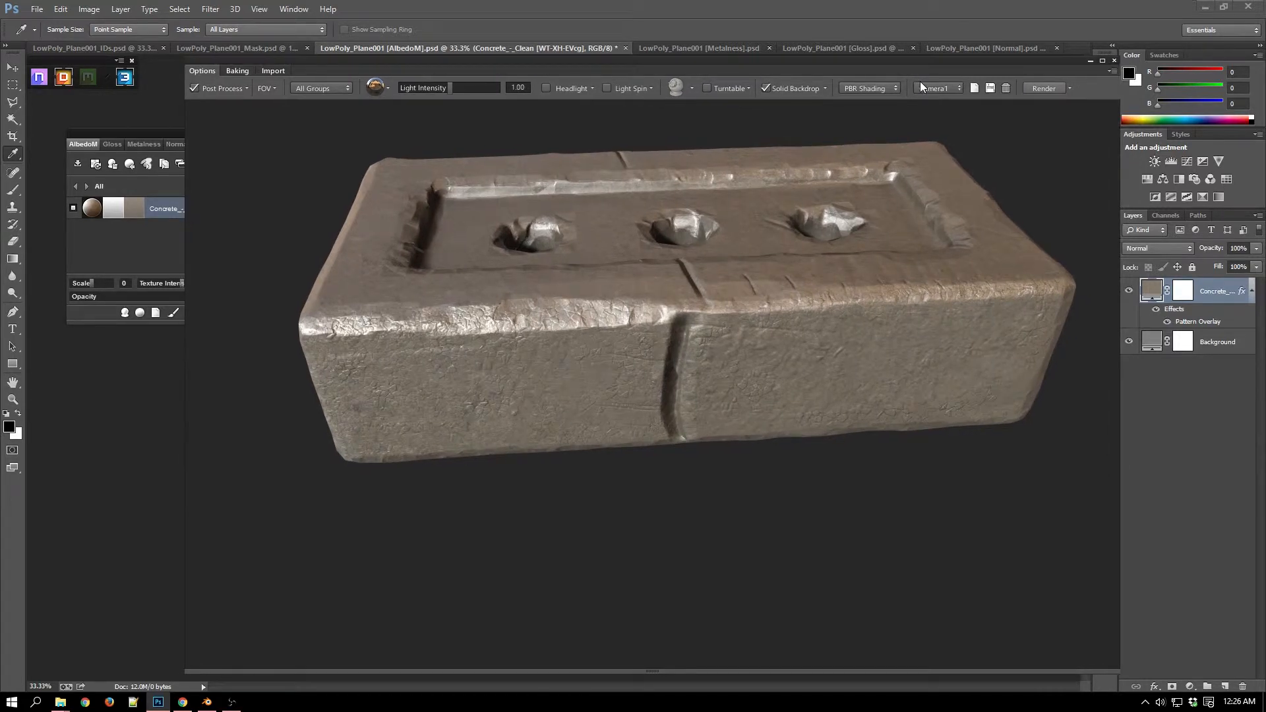
pyautogui.click(132, 219)
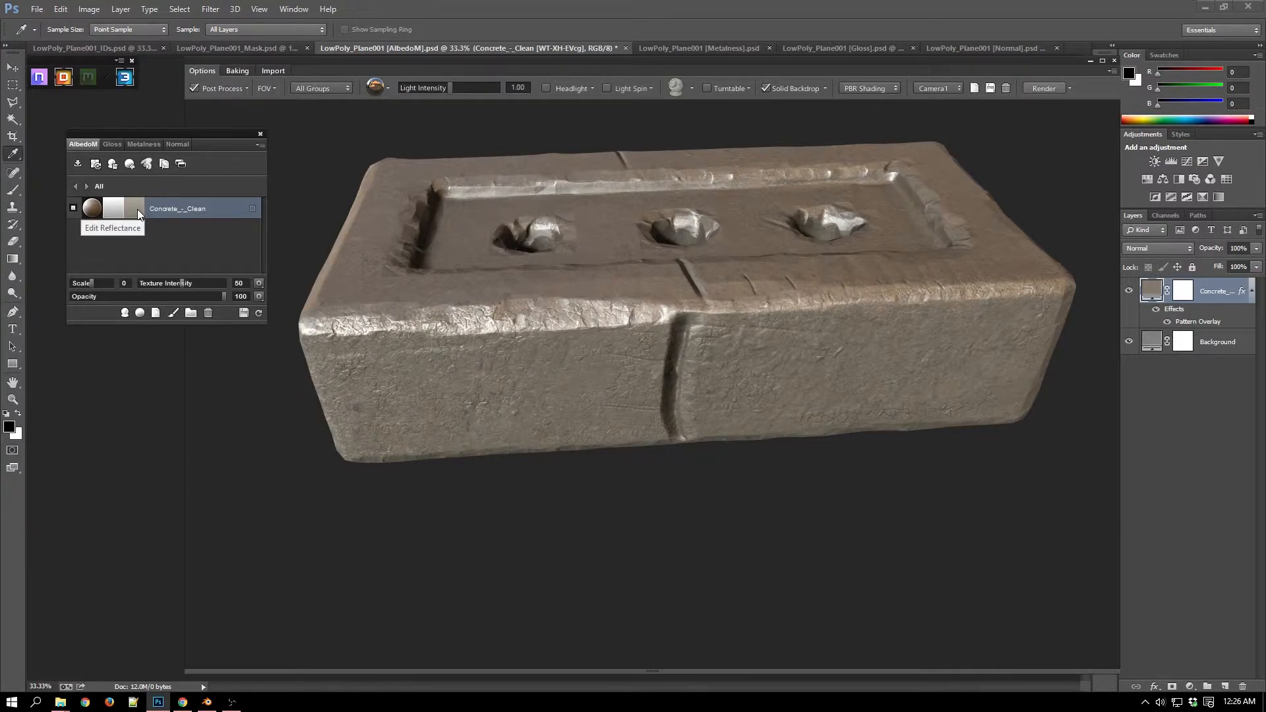
pyautogui.click(138, 208)
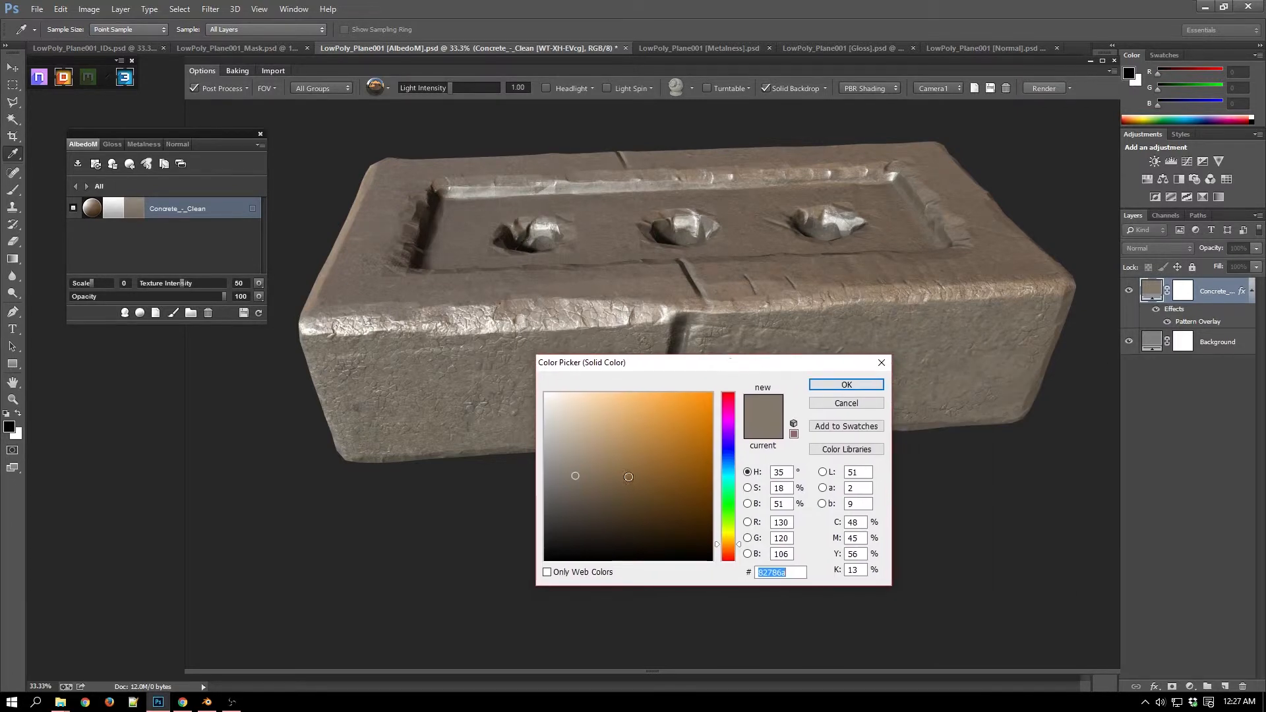
pyautogui.moveTo(730, 554); pyautogui.dragTo(731, 555)
pyautogui.moveTo(575, 475); pyautogui.dragTo(651, 478)
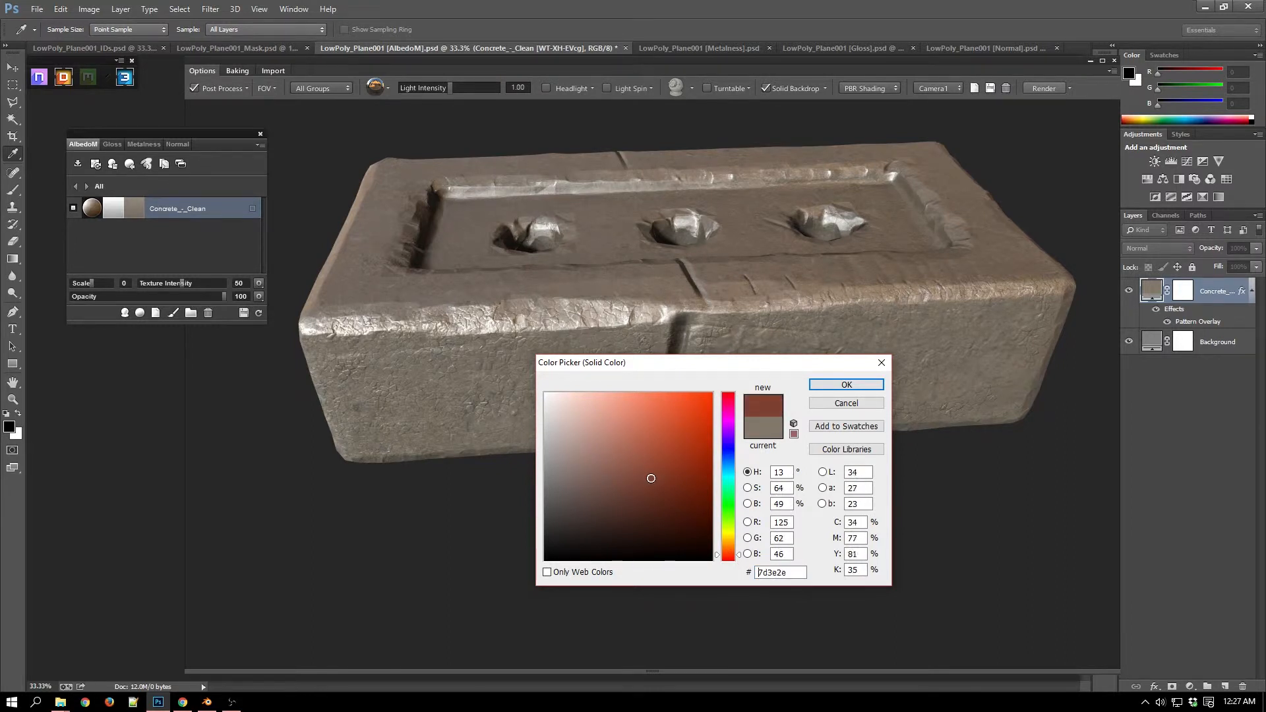
pyautogui.click(847, 386)
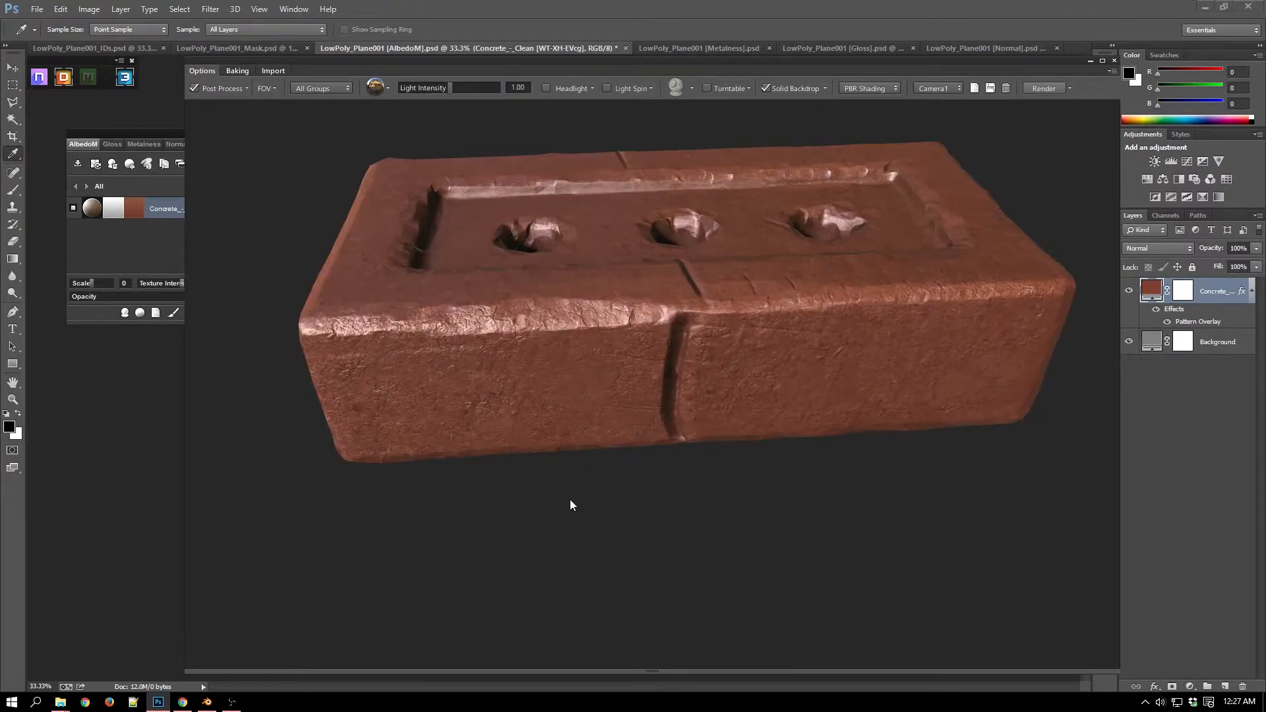
pyautogui.moveTo(526, 519); pyautogui.dragTo(347, 401)
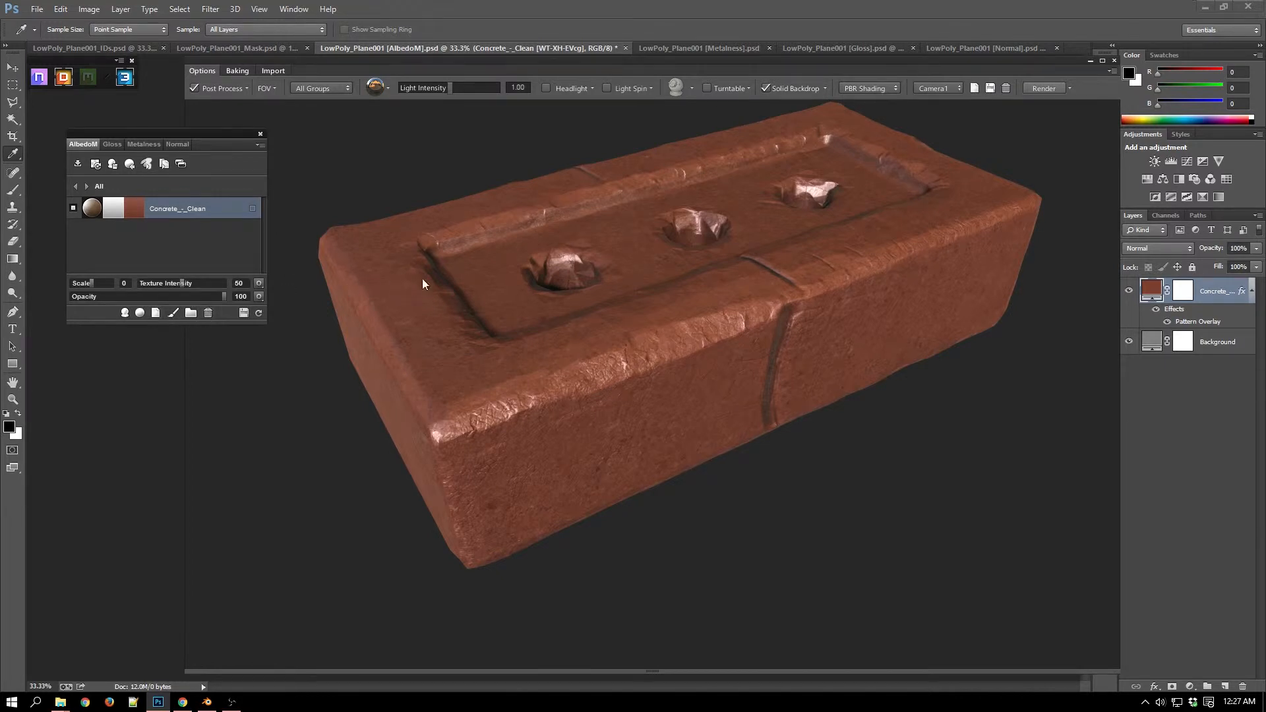
# Add the Oil - Accumulated Mechanical Grease material as a second layer and check it on the brick
pyautogui.click(140, 314)
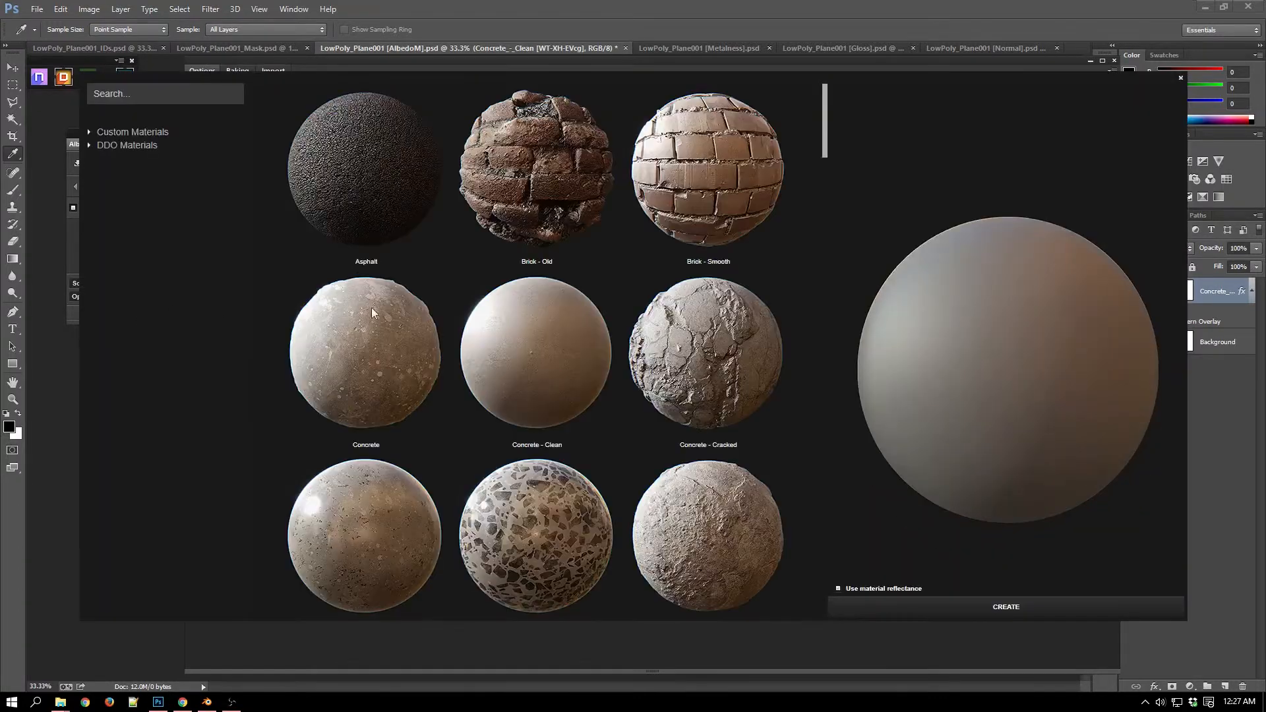
pyautogui.scroll(-5, 572, 338)
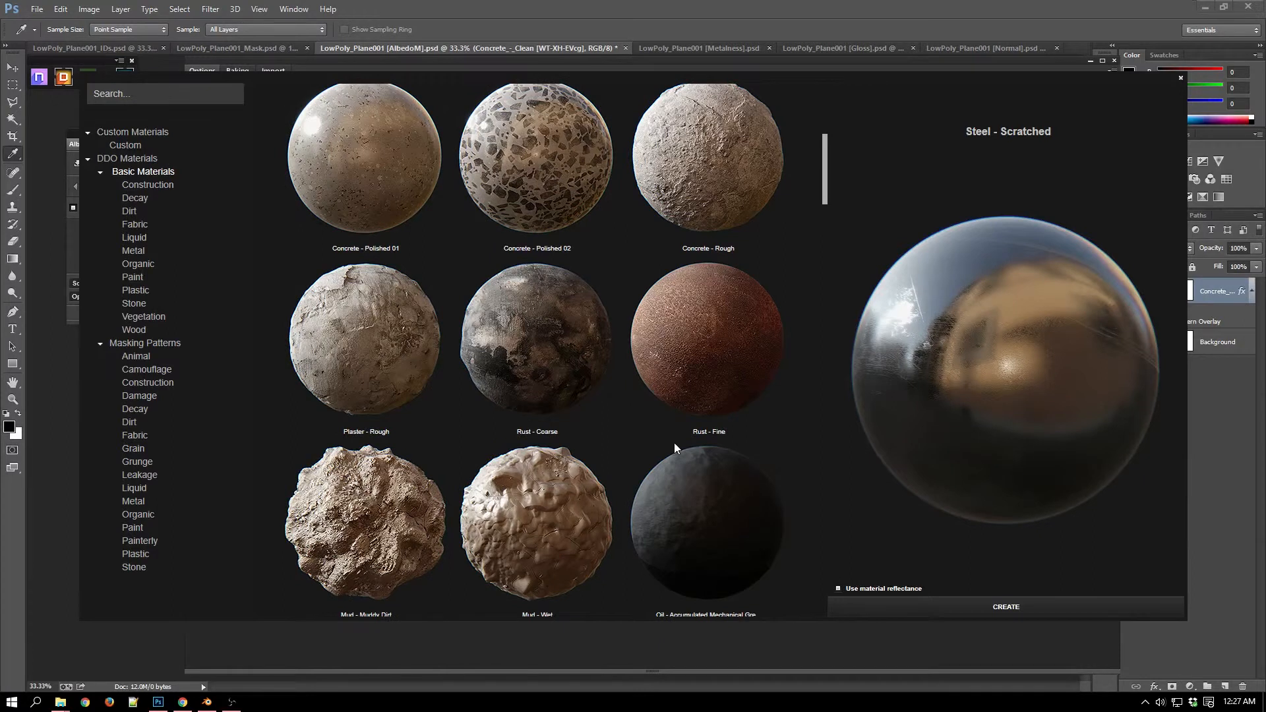
pyautogui.scroll(-1, 699, 498)
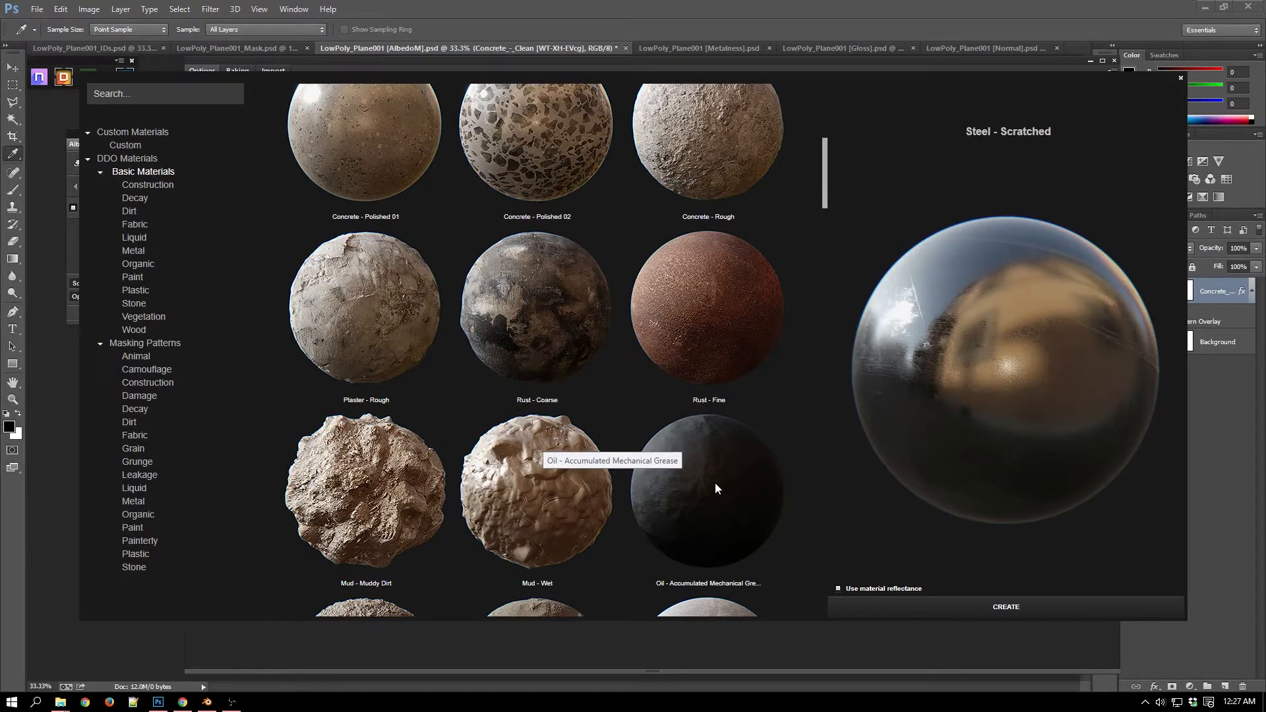
pyautogui.click(713, 482)
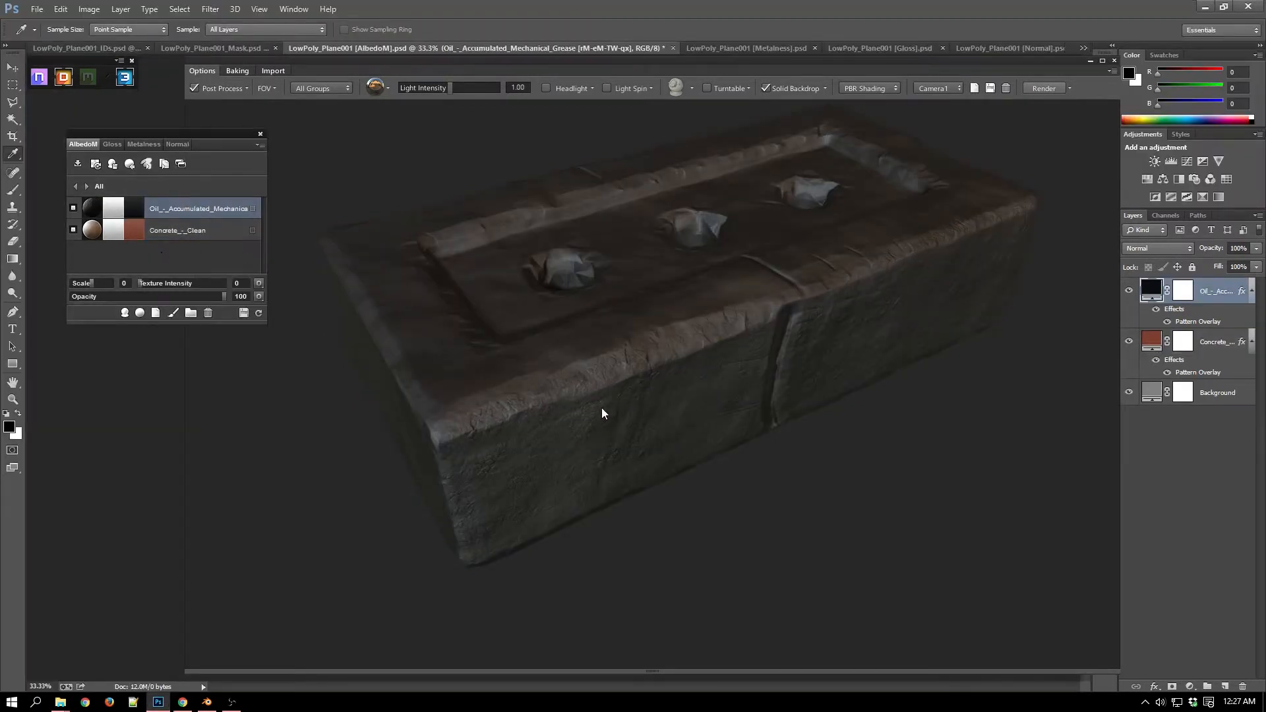
pyautogui.moveTo(568, 420); pyautogui.dragTo(587, 301)
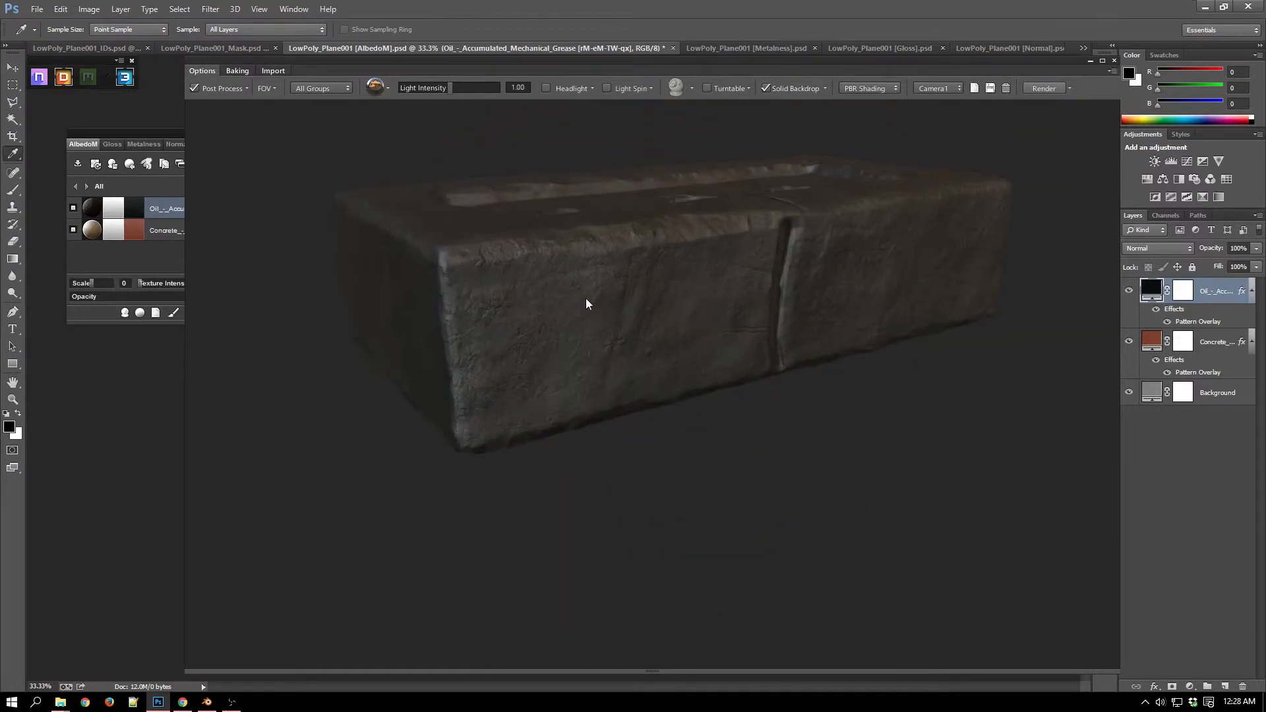
# Move the oil layer beneath Concrete - Clean in the DDO stack, keeping the concrete layer visible
pyautogui.click(123, 257)
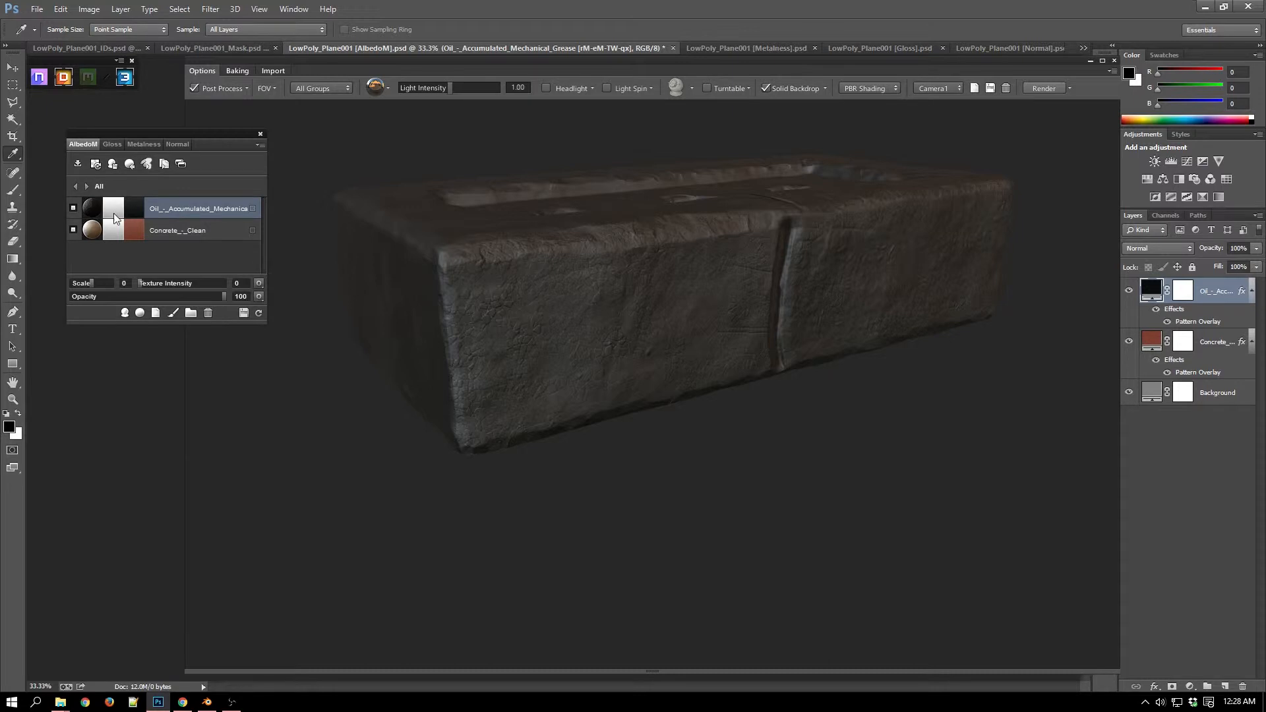
pyautogui.click(237, 232)
pyautogui.moveTo(163, 208); pyautogui.dragTo(165, 242)
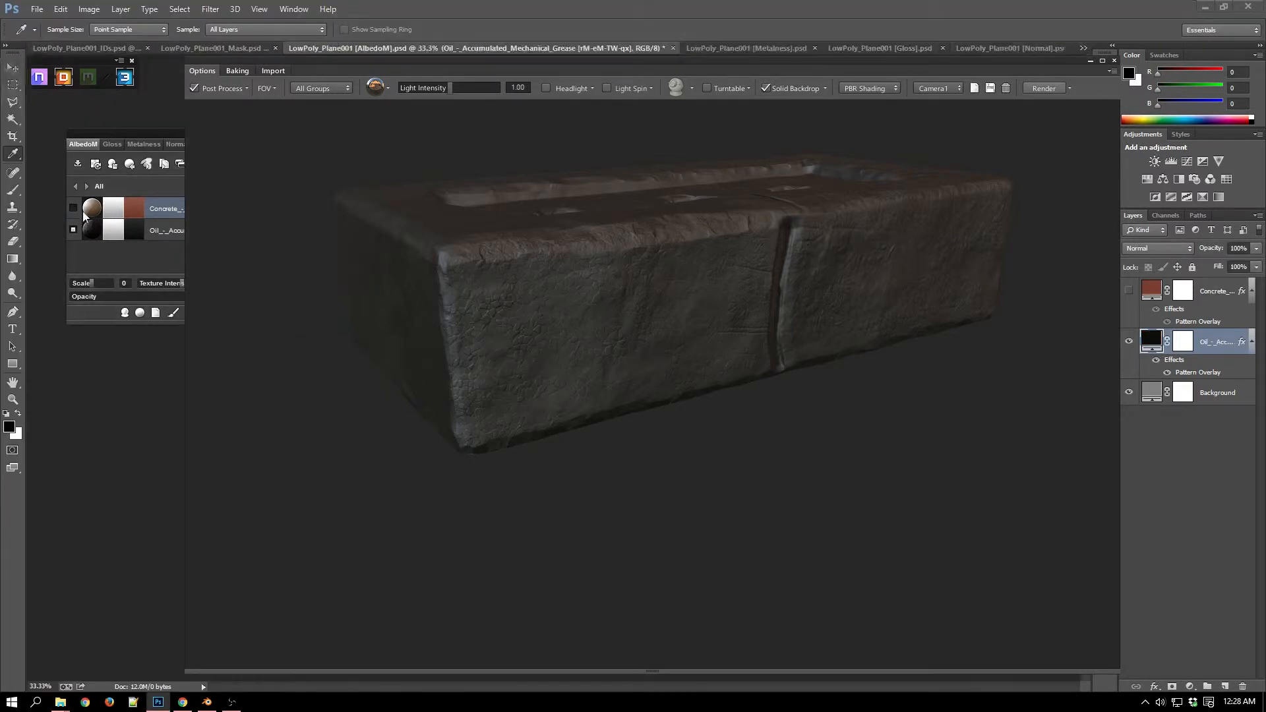
pyautogui.click(73, 208)
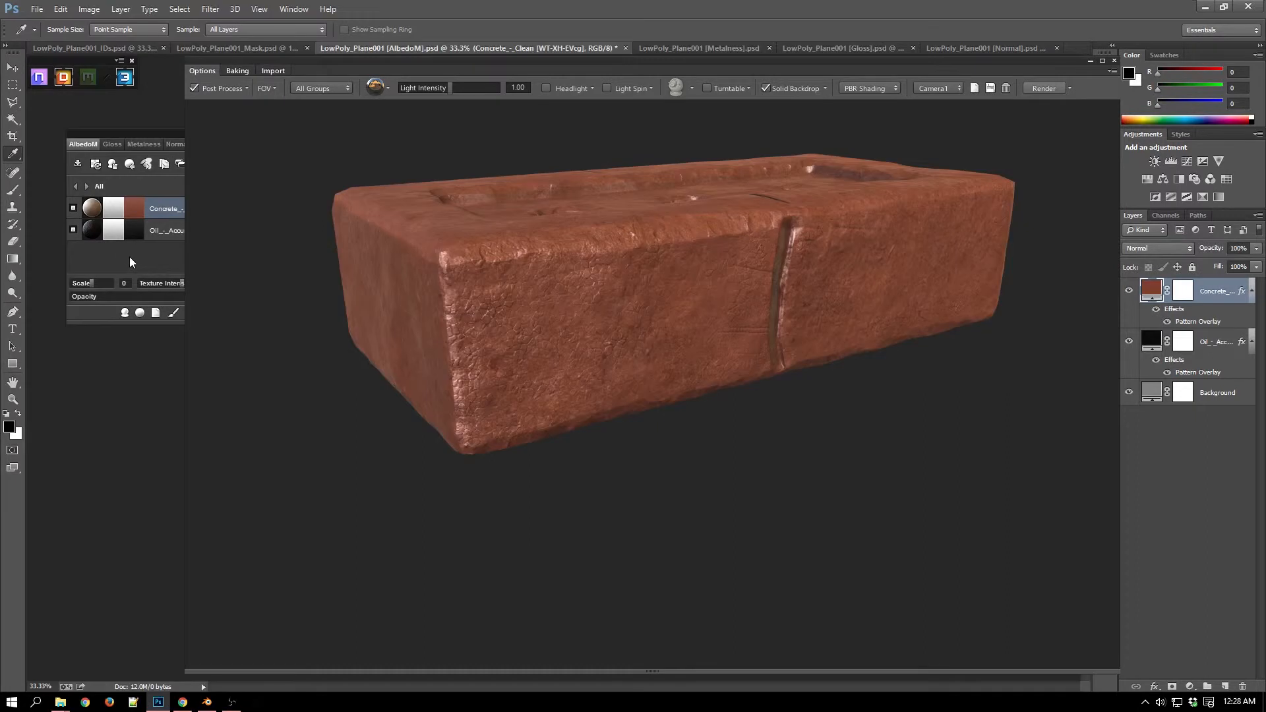
pyautogui.click(145, 224)
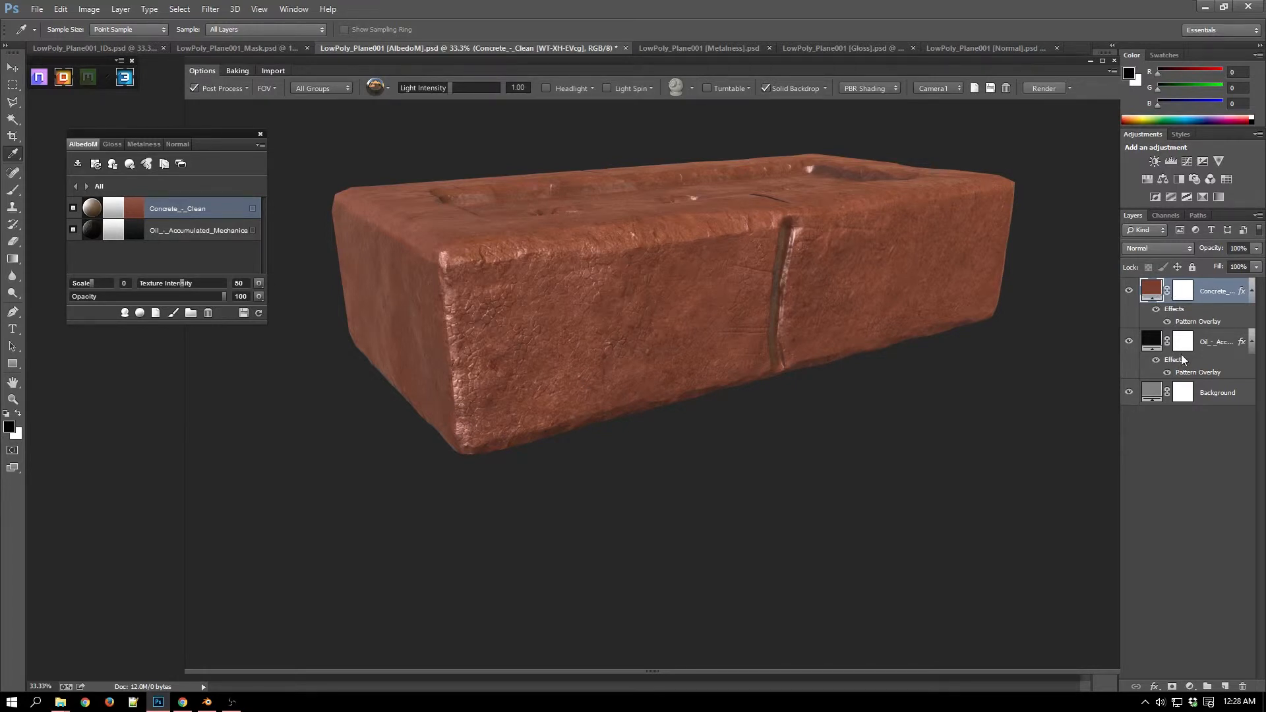
# Open the Concrete - Clean layer's mask in the Dynamask Editor for quick-editing and apply the Full Curves preset
pyautogui.click(111, 207)
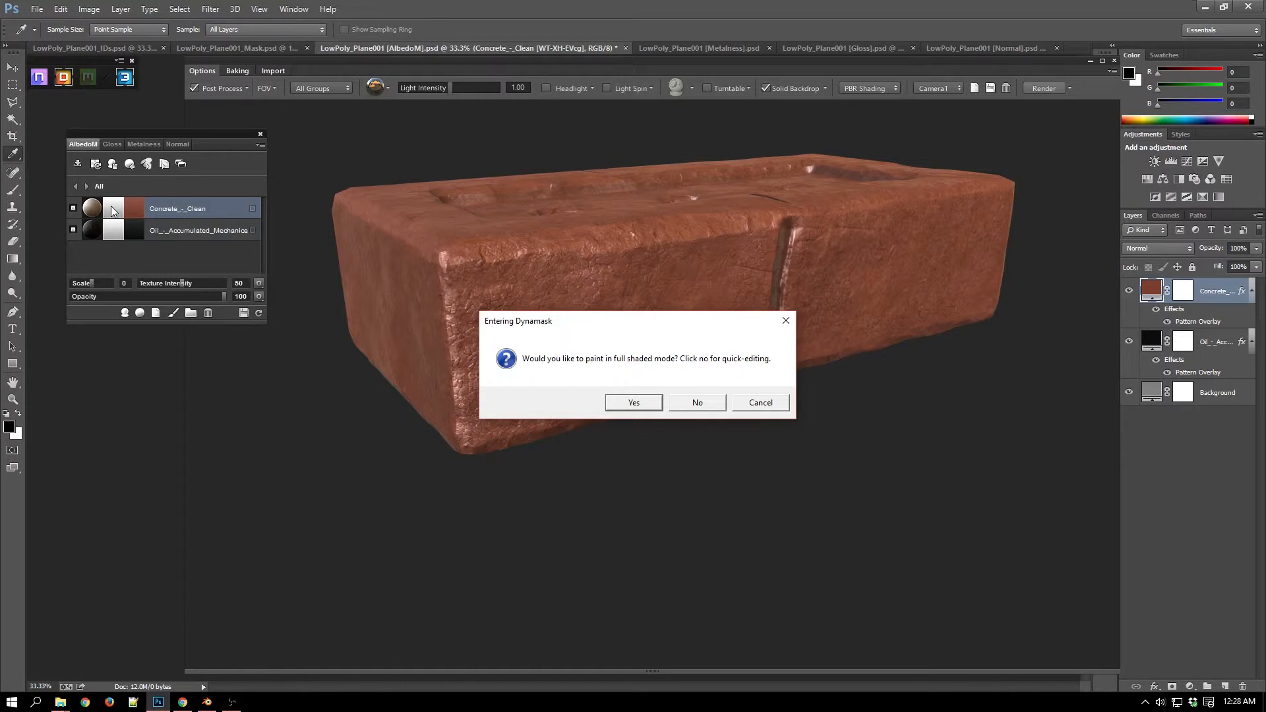
pyautogui.click(693, 403)
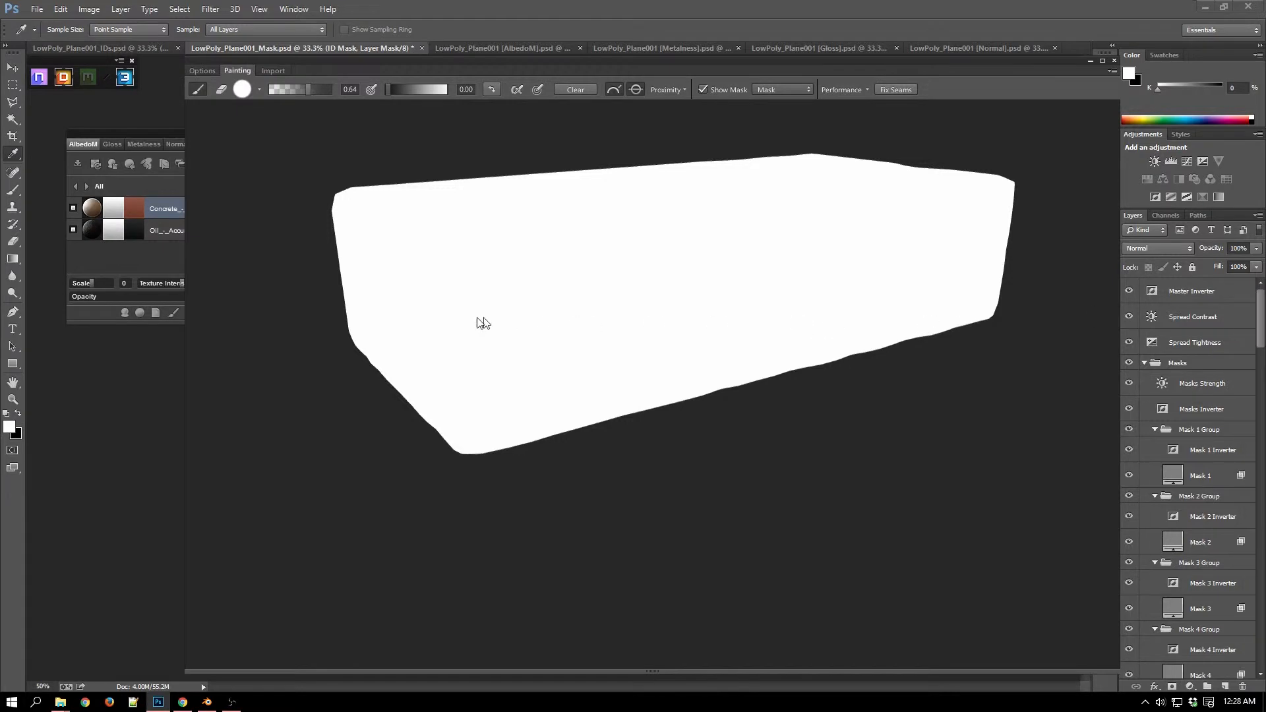
pyautogui.click(156, 313)
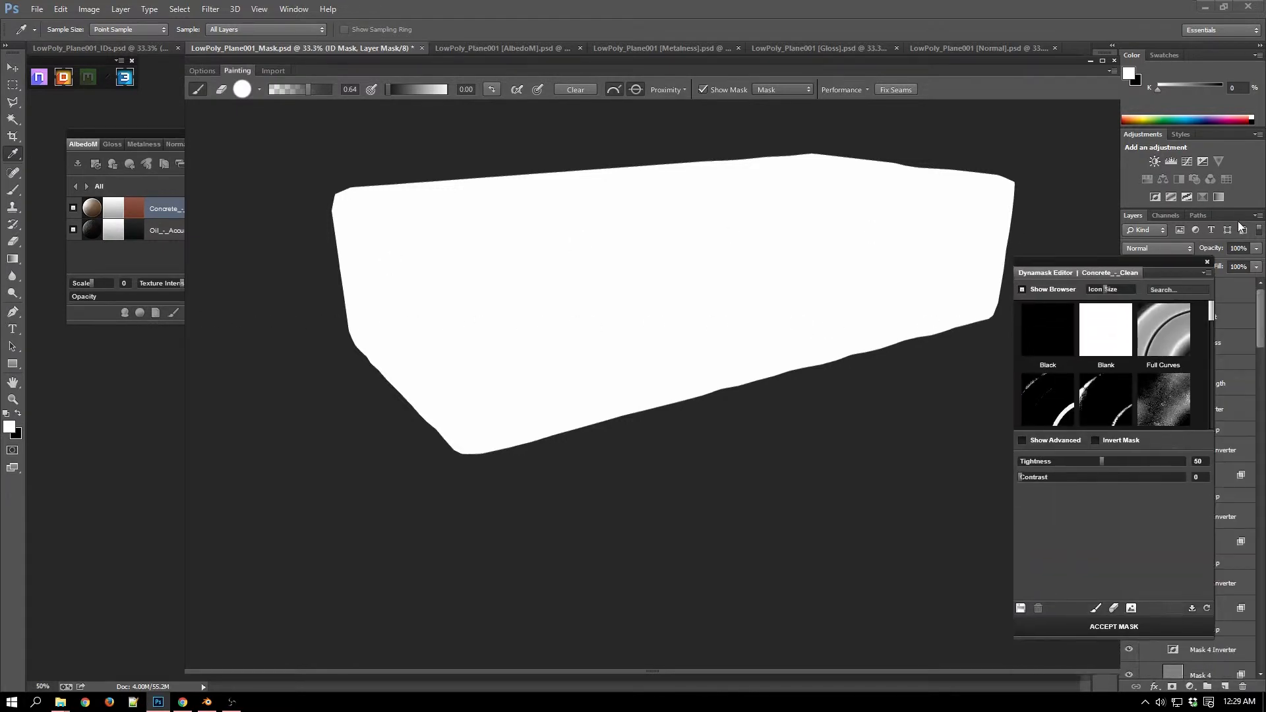
pyautogui.moveTo(1150, 266); pyautogui.dragTo(188, 293)
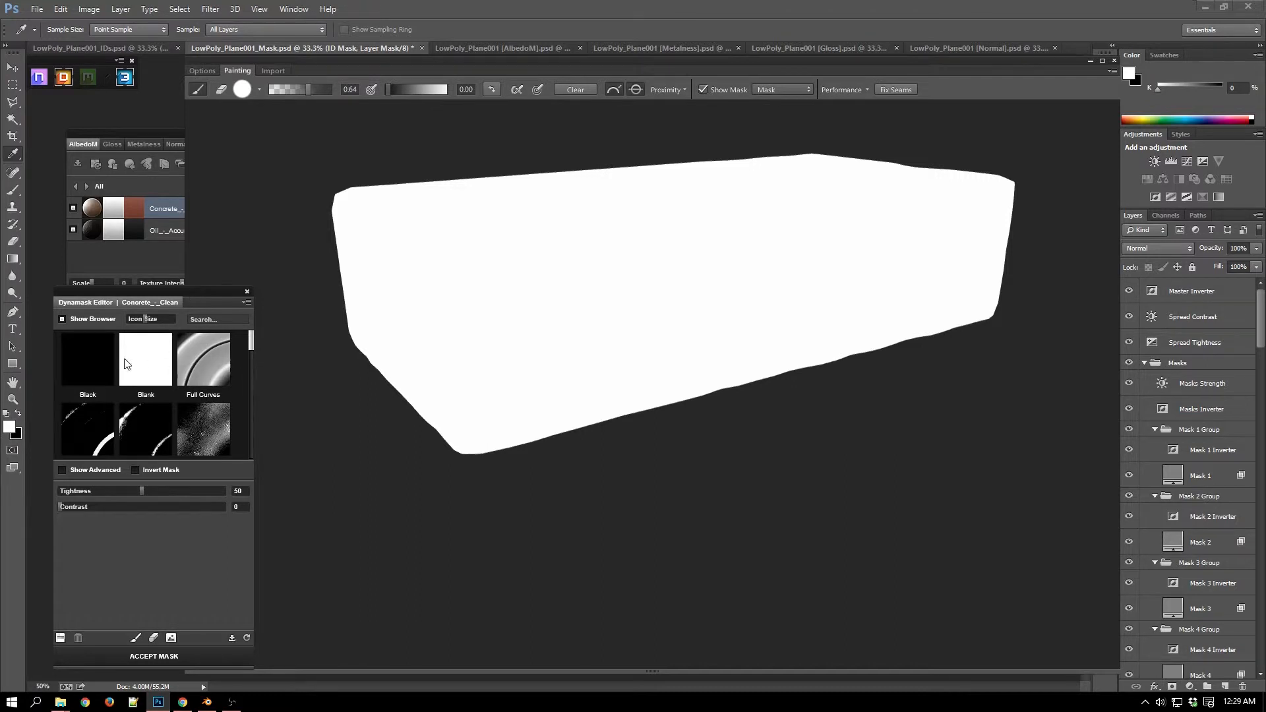
pyautogui.click(211, 359)
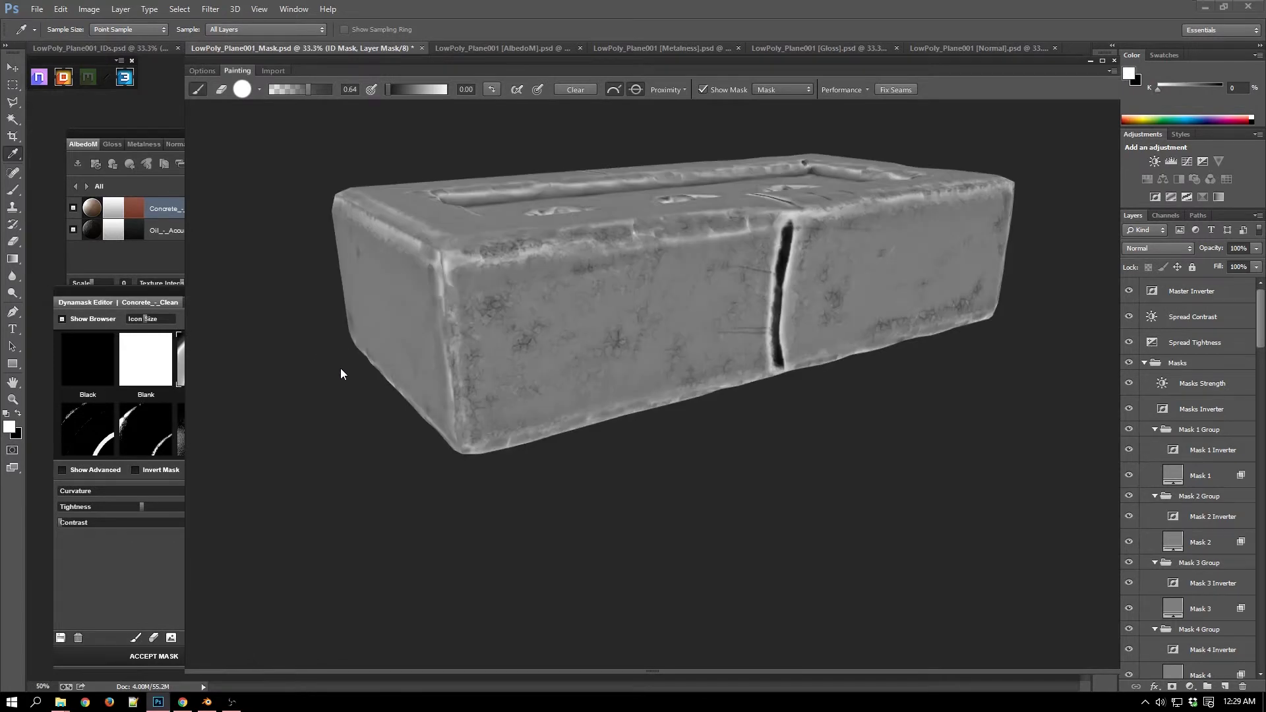
pyautogui.moveTo(377, 430); pyautogui.dragTo(500, 473)
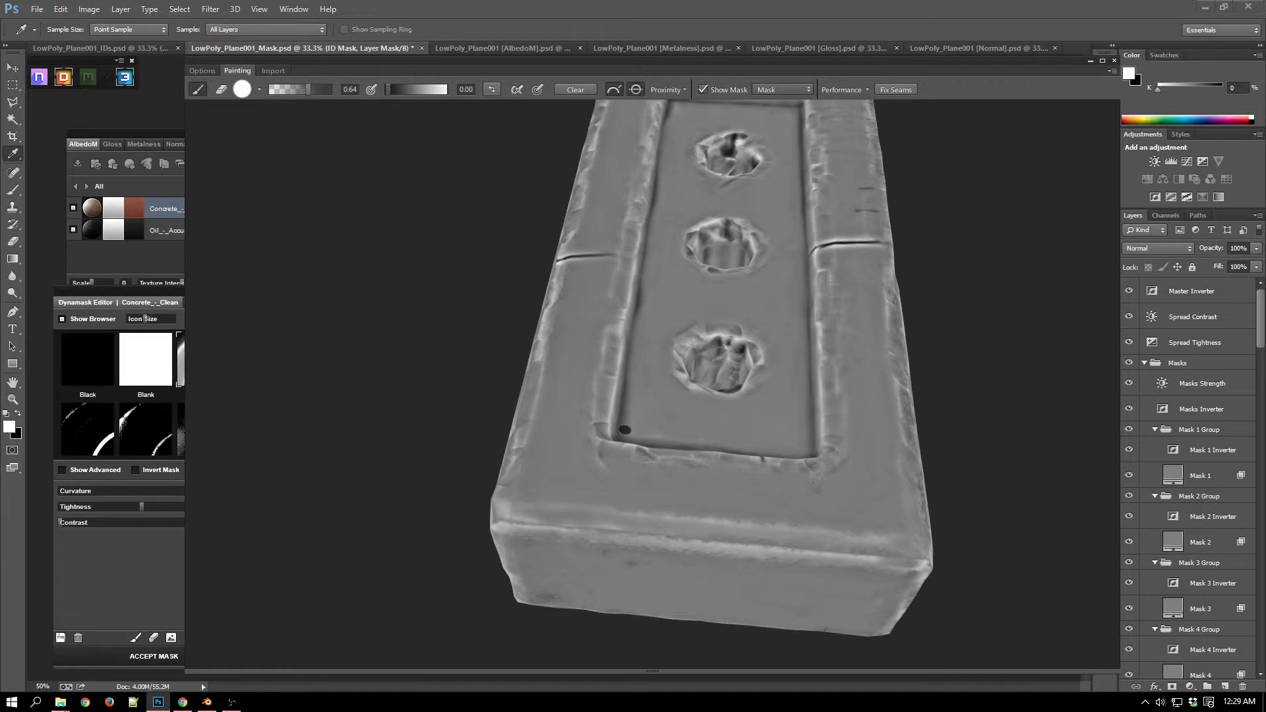
pyautogui.moveTo(677, 384)
pyautogui.mouseDown()
pyautogui.moveTo(664, 399)
pyautogui.moveTo(568, 387)
pyautogui.moveTo(543, 365)
pyautogui.mouseUp()
pyautogui.moveTo(597, 322)
pyautogui.mouseDown()
pyautogui.moveTo(549, 333)
pyautogui.moveTo(602, 347)
pyautogui.moveTo(611, 366)
pyautogui.mouseUp()
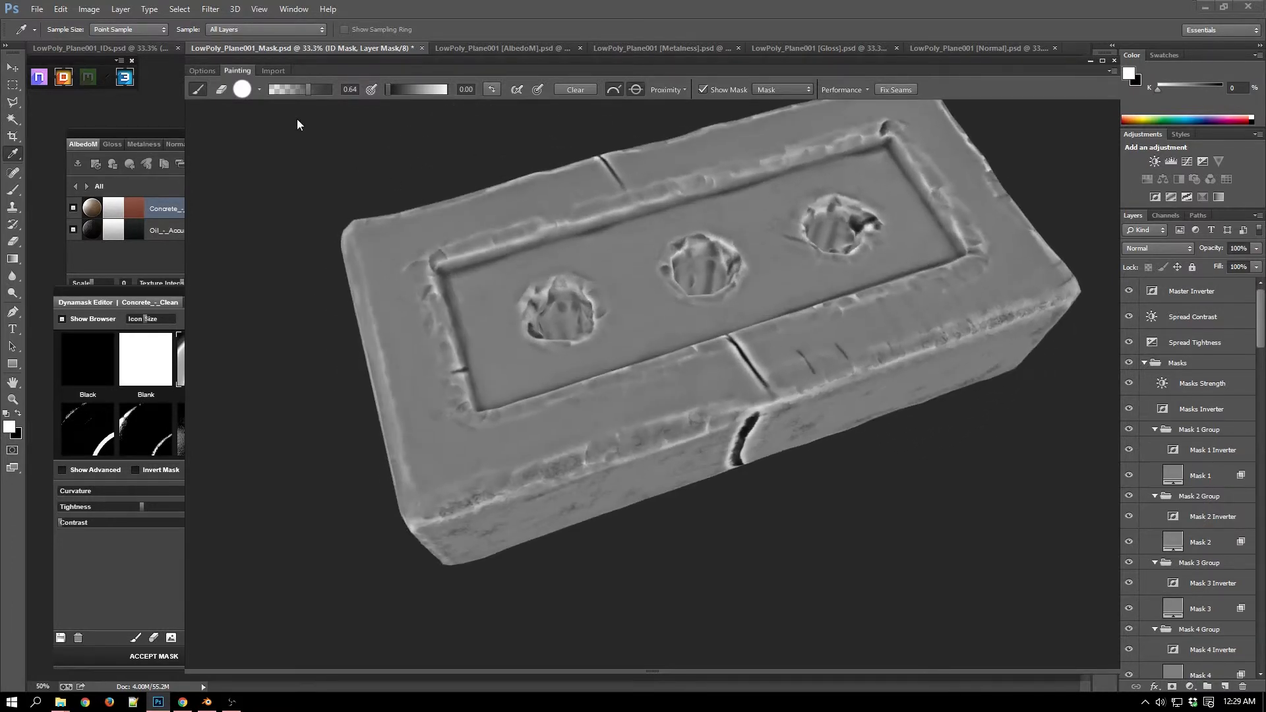
# Try a Tightness of 73 with raised Contrast on the Full Curves mask, and return the Contrast to 0
pyautogui.hotkey('ctrl', 'Tab')
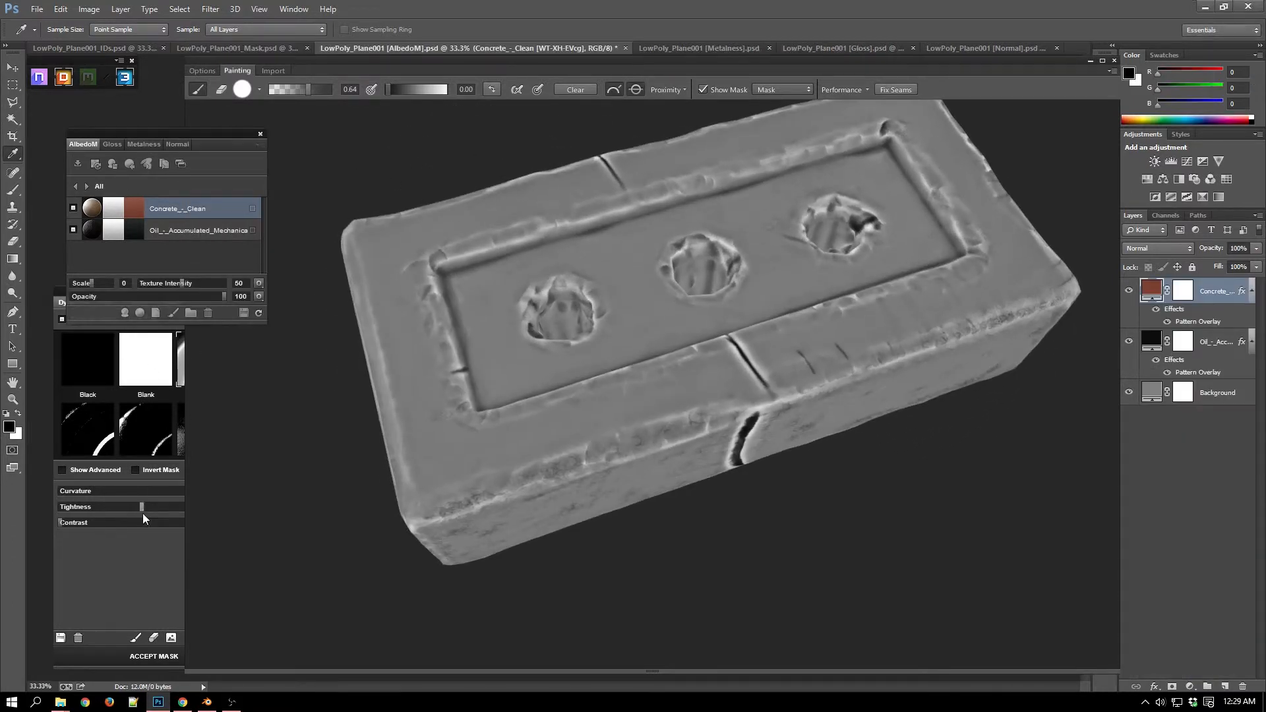
pyautogui.hotkey('ctrl', 'shift', 'Tab')
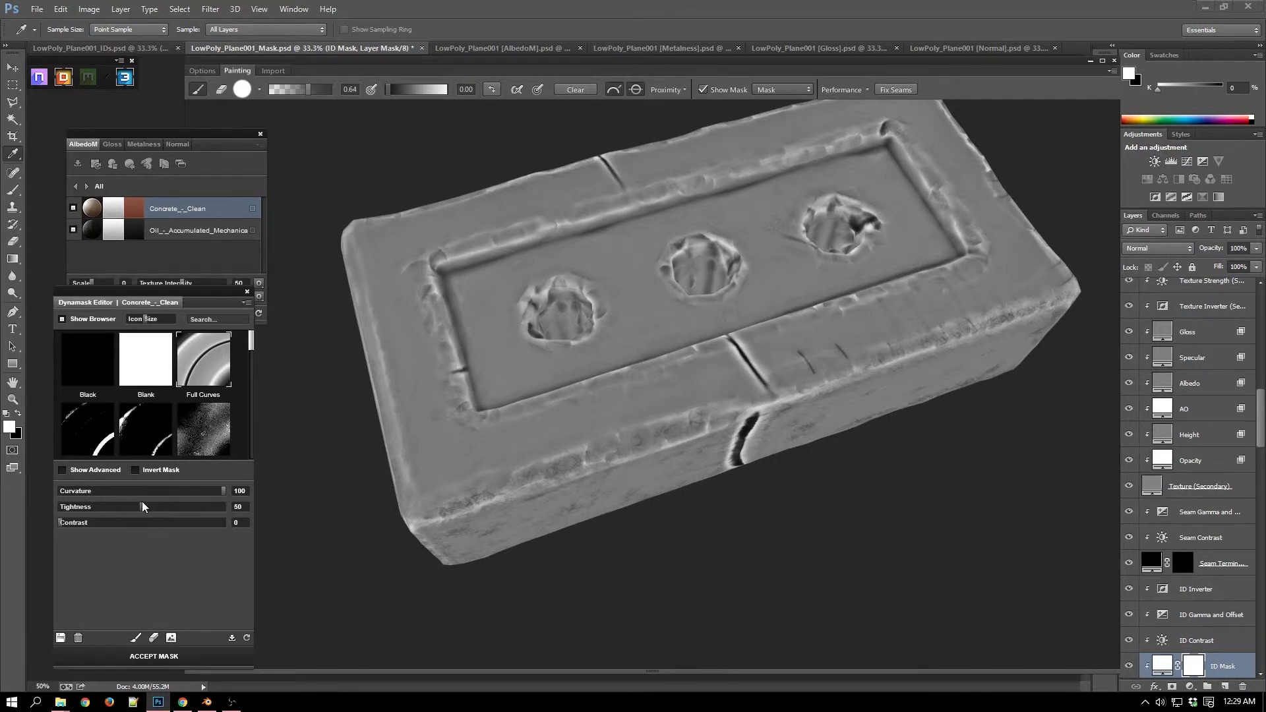
pyautogui.moveTo(142, 508); pyautogui.dragTo(165, 505)
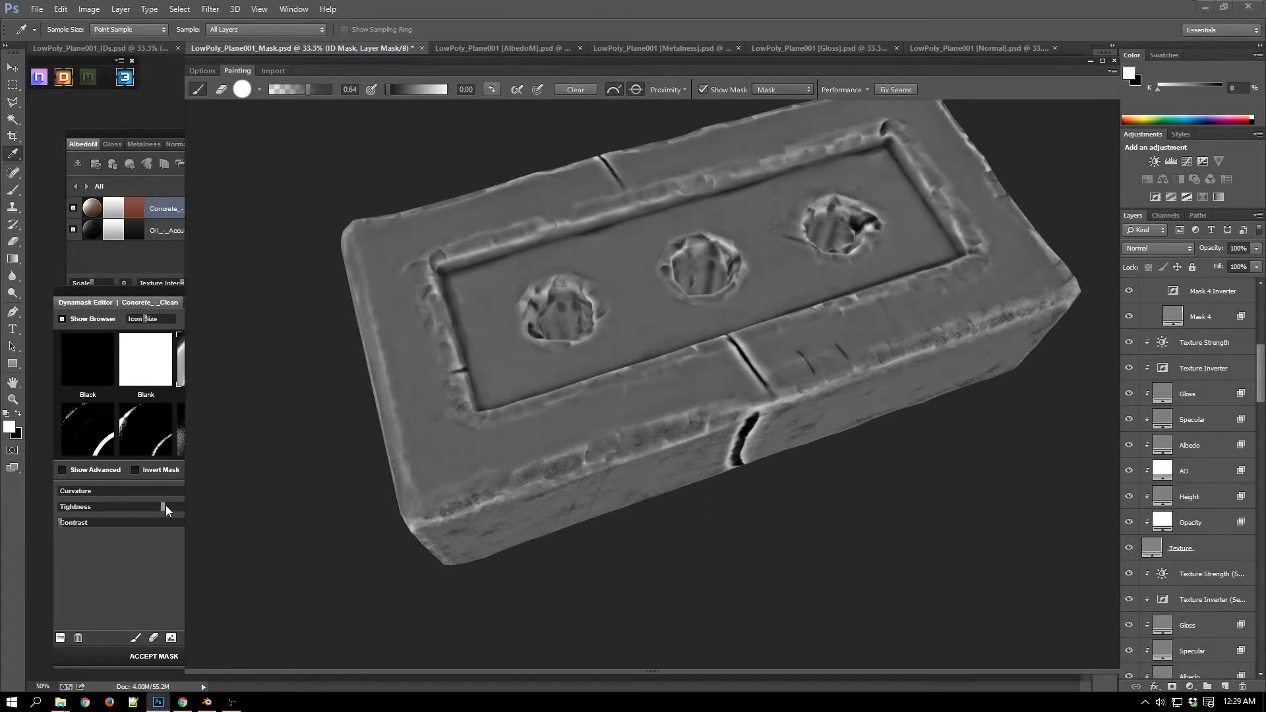
pyautogui.moveTo(163, 507); pyautogui.dragTo(179, 504)
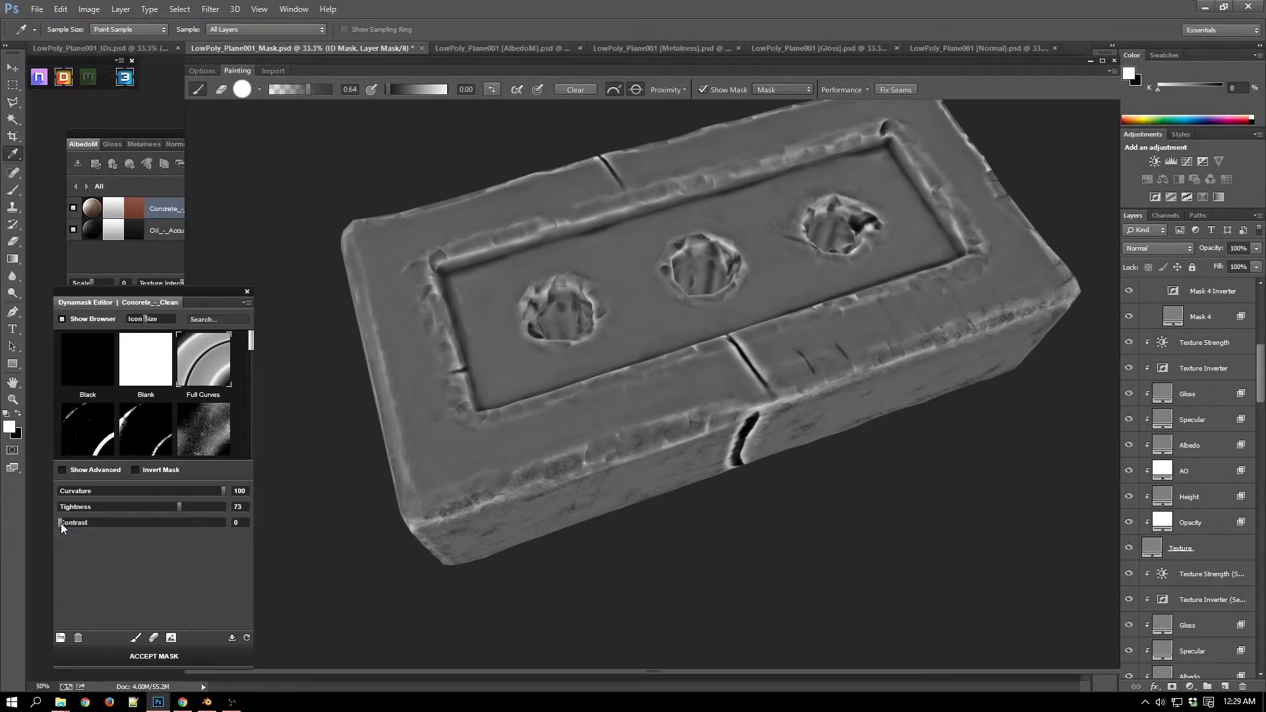
pyautogui.moveTo(61, 524); pyautogui.dragTo(96, 525)
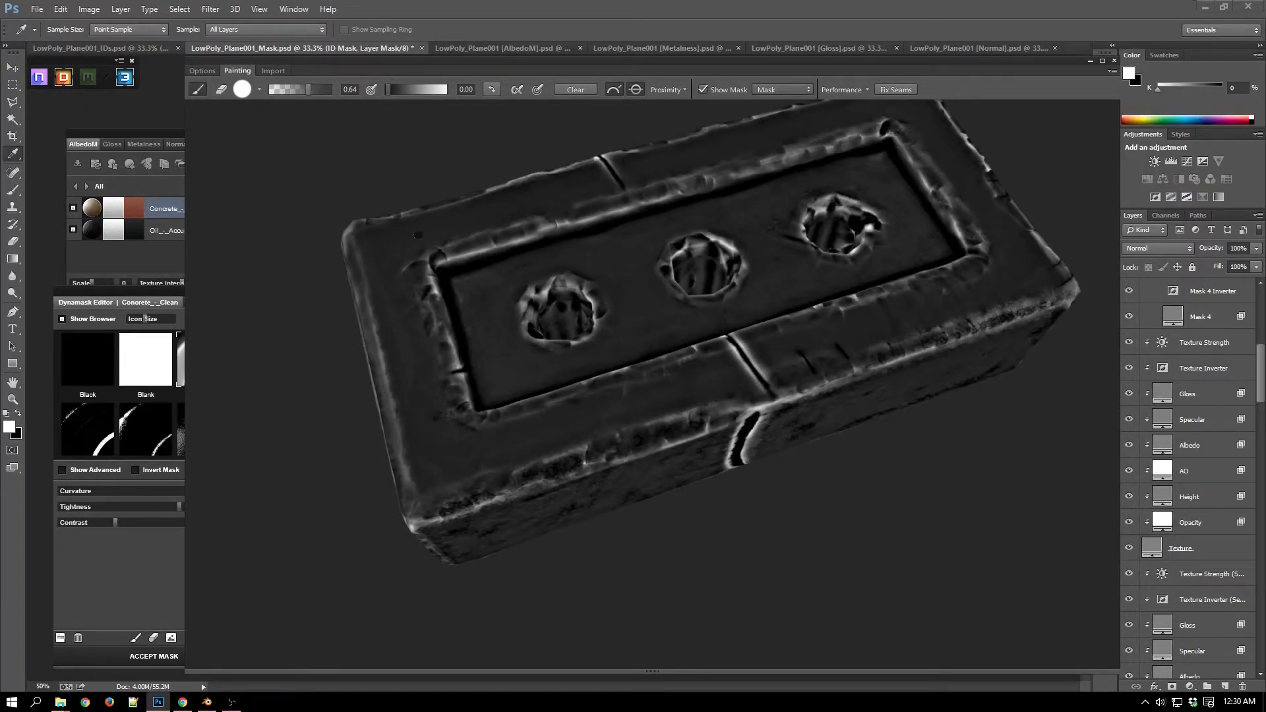
pyautogui.moveTo(118, 522); pyautogui.dragTo(52, 527)
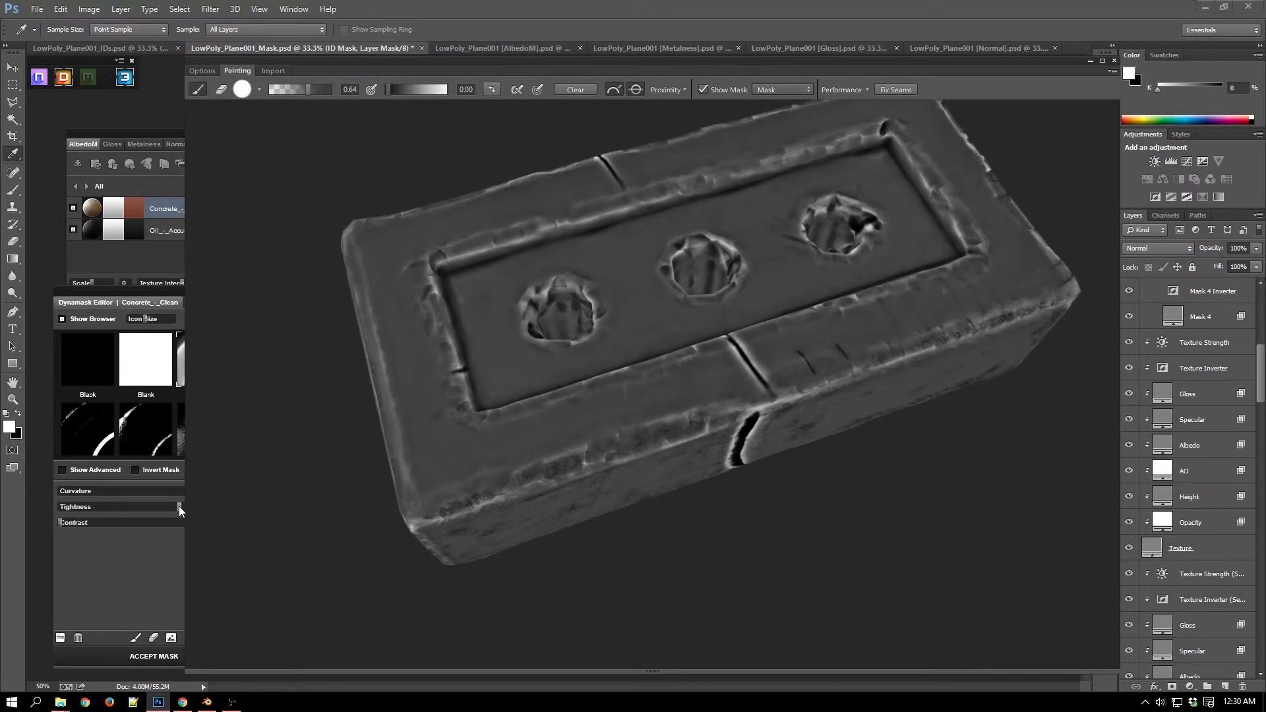
# Set the Concrete - Clean mask's Tightness to 42 and adjust its Curvature strength
pyautogui.moveTo(179, 506); pyautogui.dragTo(163, 508)
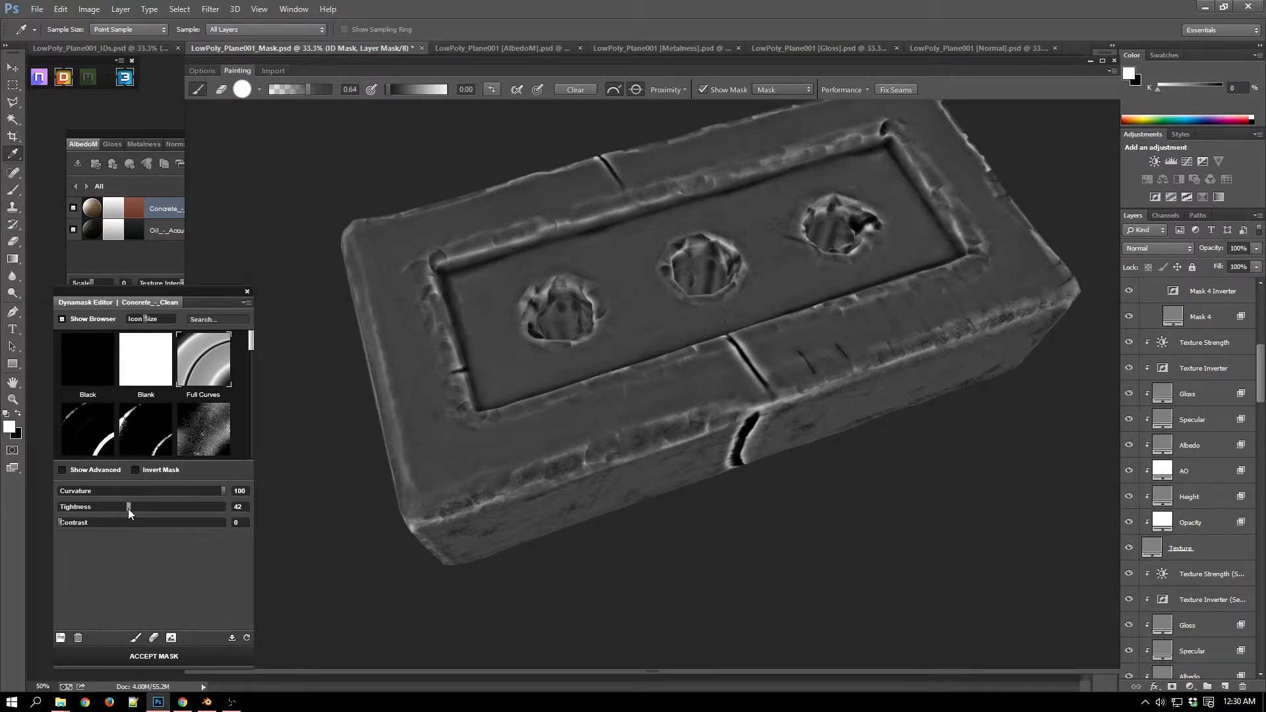
pyautogui.click(131, 490)
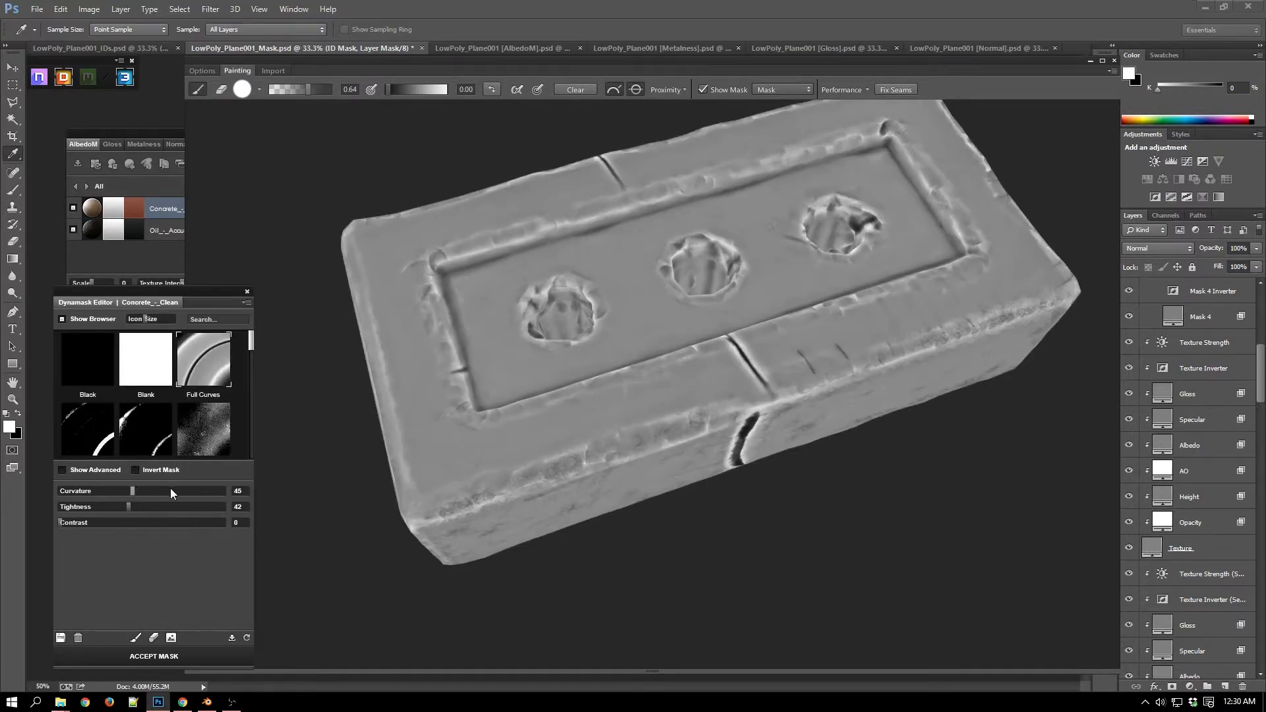
pyautogui.moveTo(136, 496); pyautogui.dragTo(146, 494)
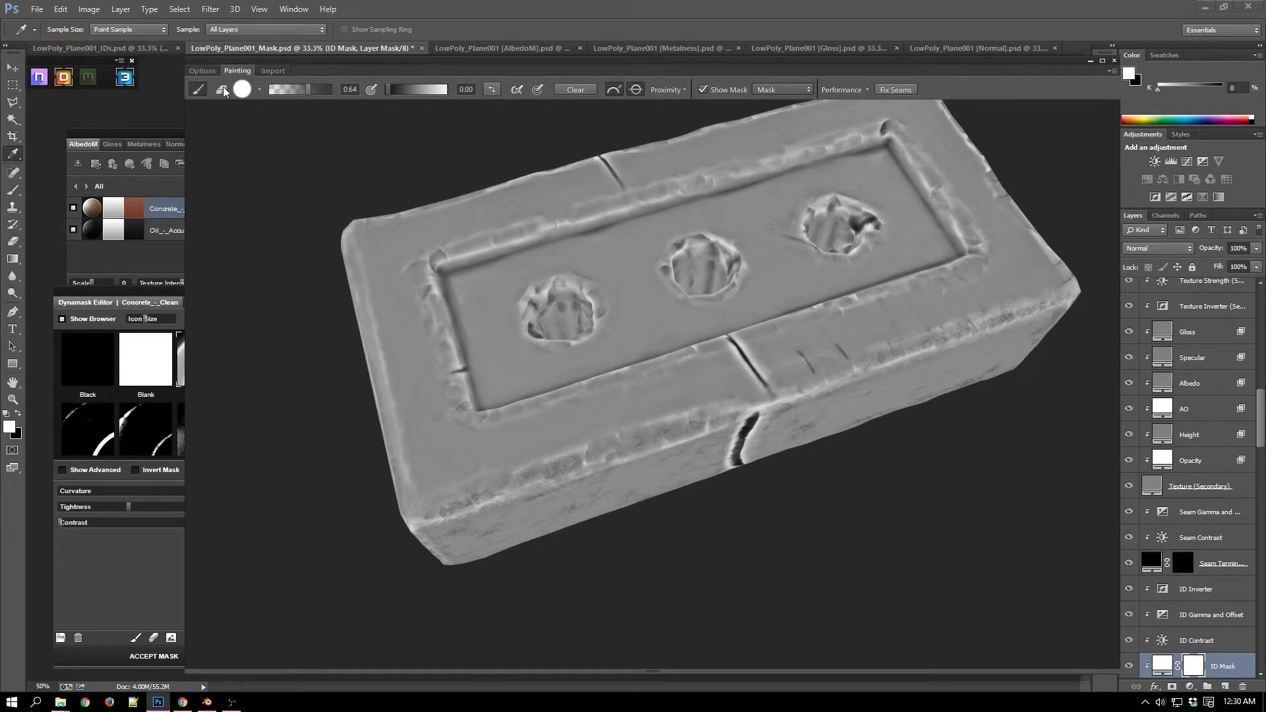
# Look through the mask painting brush categories and choose a rough, splattered brush tip from the Dirt set
pyautogui.click(260, 91)
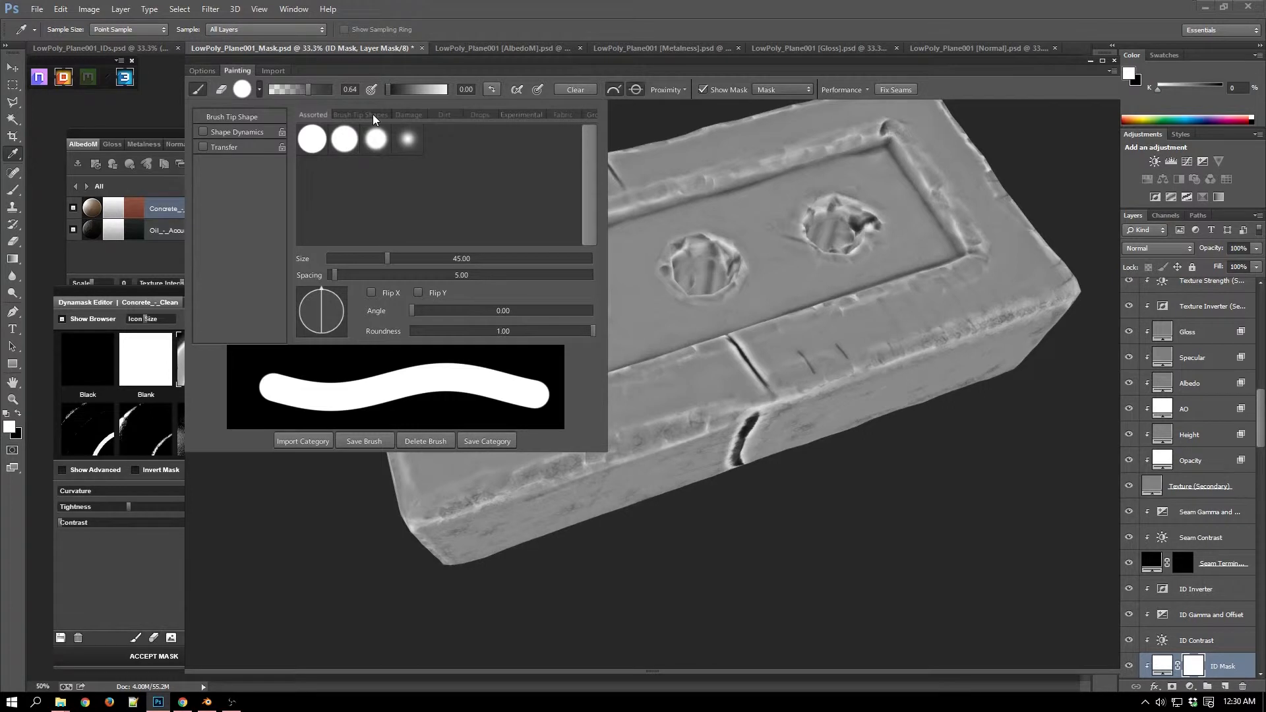
pyautogui.click(373, 116)
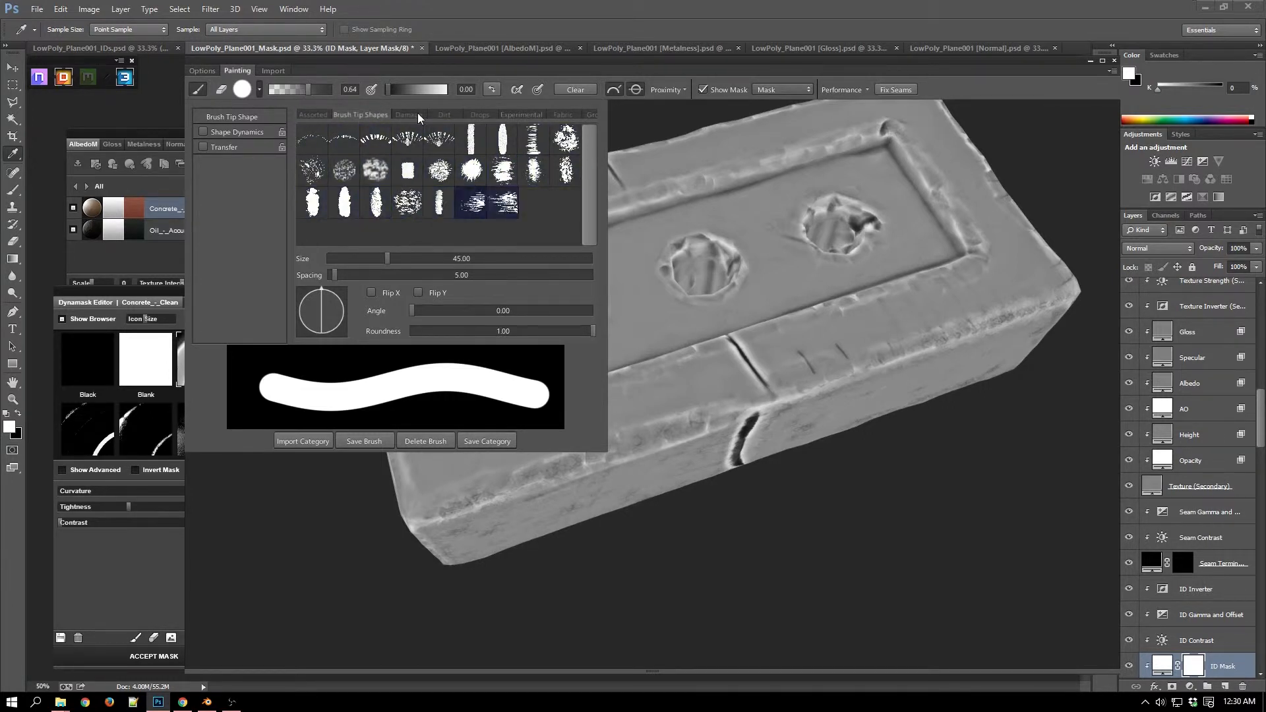
pyautogui.click(419, 118)
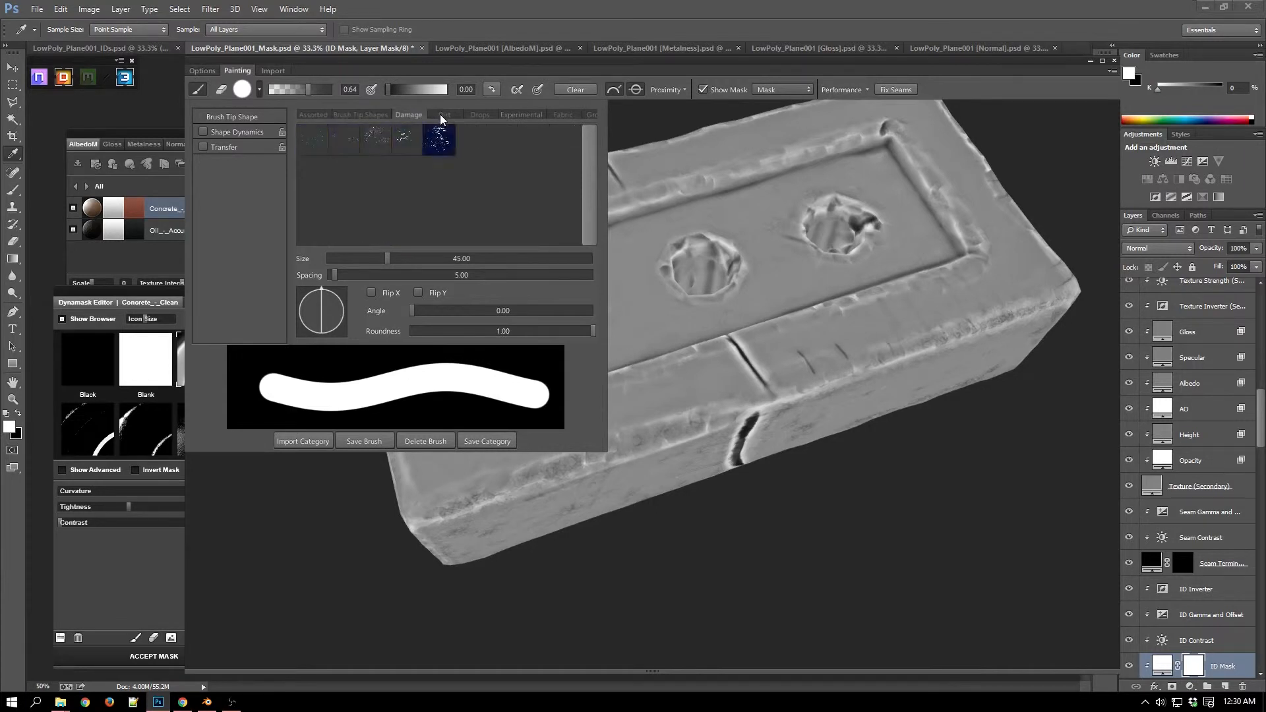
pyautogui.click(446, 116)
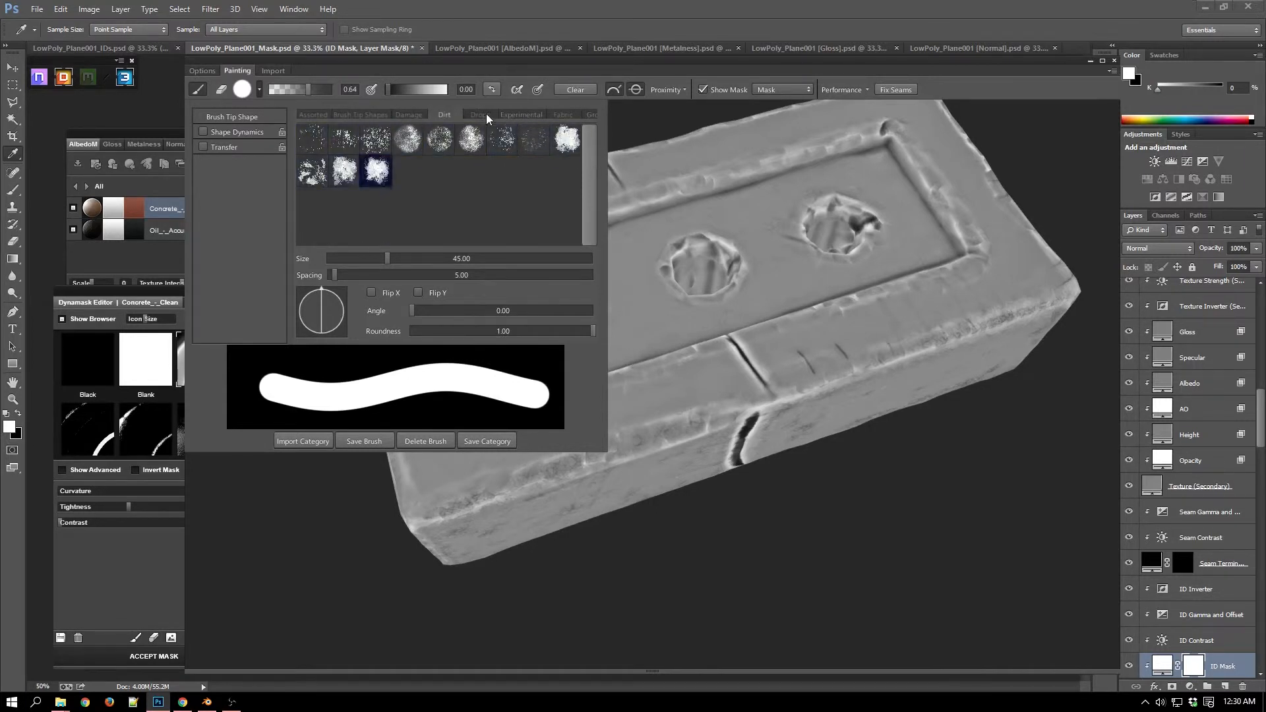
pyautogui.click(346, 171)
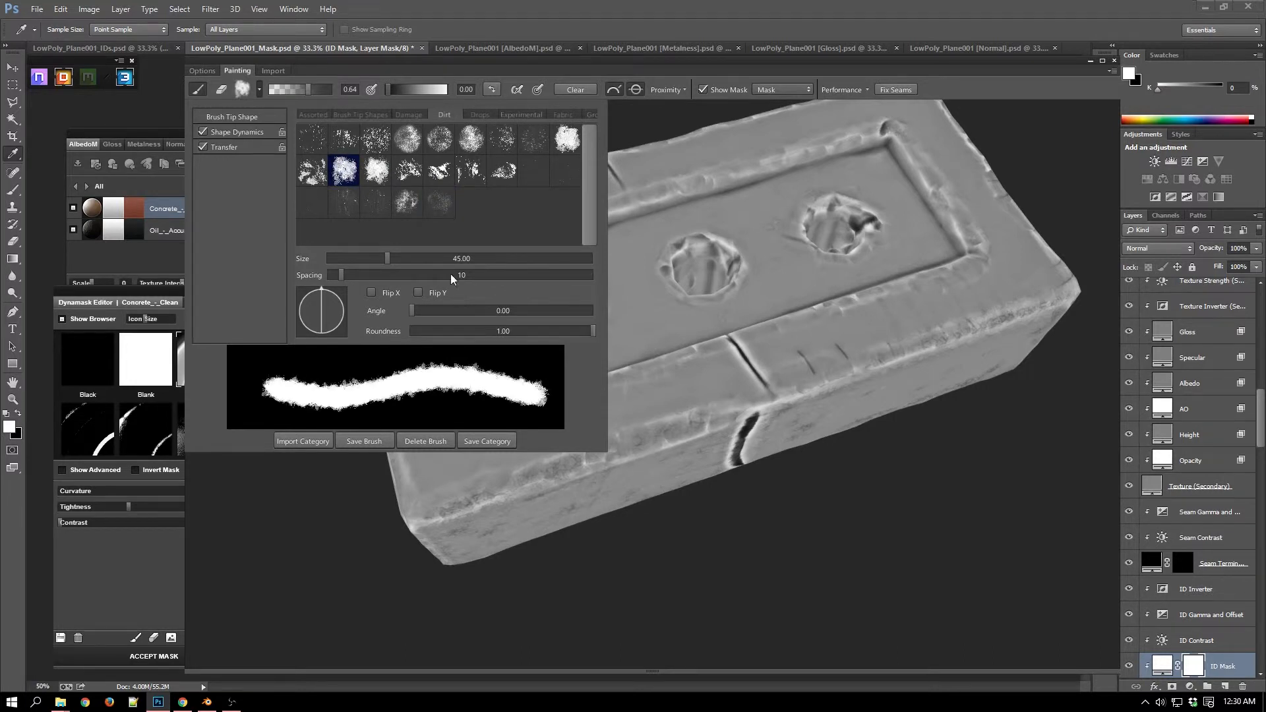
pyautogui.click(451, 84)
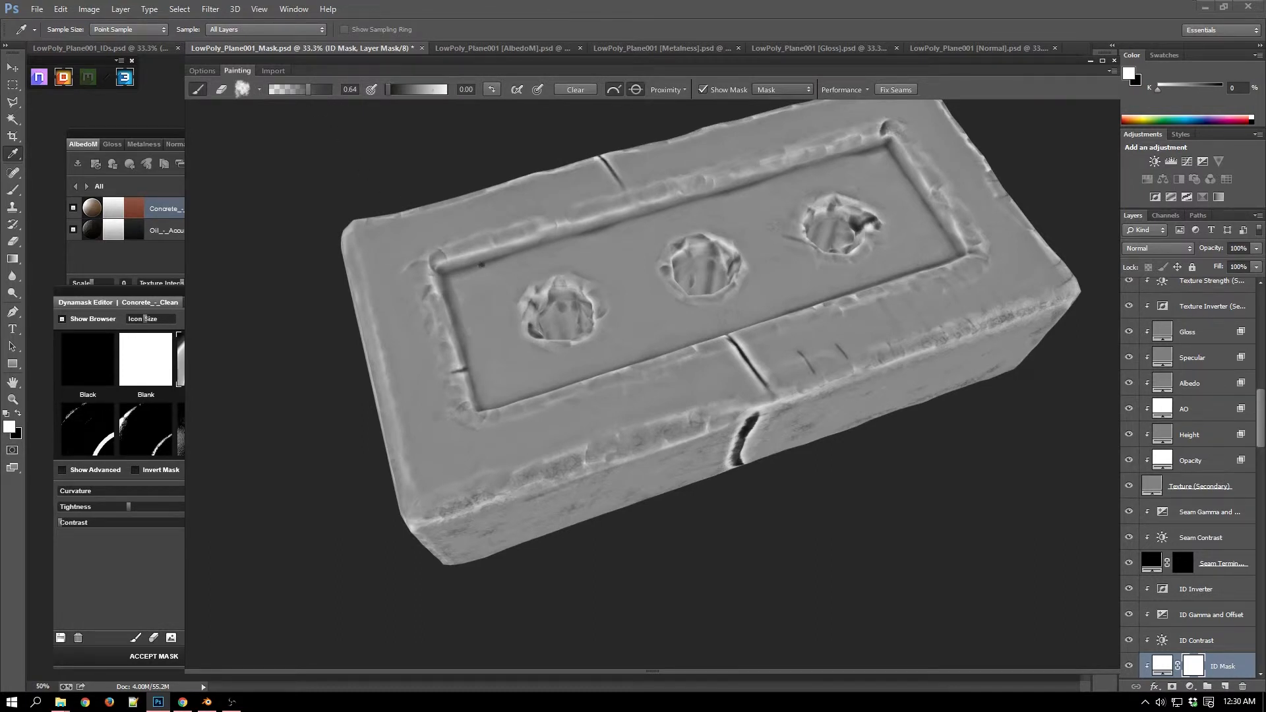
# Undo the test stroke, lower the brush opacity to 0.34 and paint dark dirt along the recess's inner edges
pyautogui.moveTo(482, 268)
pyautogui.mouseDown()
pyautogui.moveTo(470, 255)
pyautogui.moveTo(478, 269)
pyautogui.mouseUp()
pyautogui.hotkey('ctrl', 'z')
pyautogui.moveTo(300, 91); pyautogui.dragTo(282, 93)
pyautogui.moveTo(285, 93); pyautogui.dragTo(293, 93)
pyautogui.moveTo(493, 264)
pyautogui.mouseDown()
pyautogui.moveTo(452, 269)
pyautogui.moveTo(478, 268)
pyautogui.moveTo(449, 284)
pyautogui.moveTo(808, 177)
pyautogui.moveTo(533, 241)
pyautogui.moveTo(775, 201)
pyautogui.moveTo(822, 173)
pyautogui.moveTo(782, 178)
pyautogui.moveTo(878, 153)
pyautogui.moveTo(913, 166)
pyautogui.moveTo(884, 155)
pyautogui.moveTo(939, 264)
pyautogui.mouseUp()
pyautogui.moveTo(529, 307)
pyautogui.mouseDown()
pyautogui.moveTo(549, 333)
pyautogui.moveTo(676, 323)
pyautogui.moveTo(848, 285)
pyautogui.moveTo(649, 260)
pyautogui.moveTo(633, 277)
pyautogui.moveTo(664, 246)
pyautogui.mouseUp()
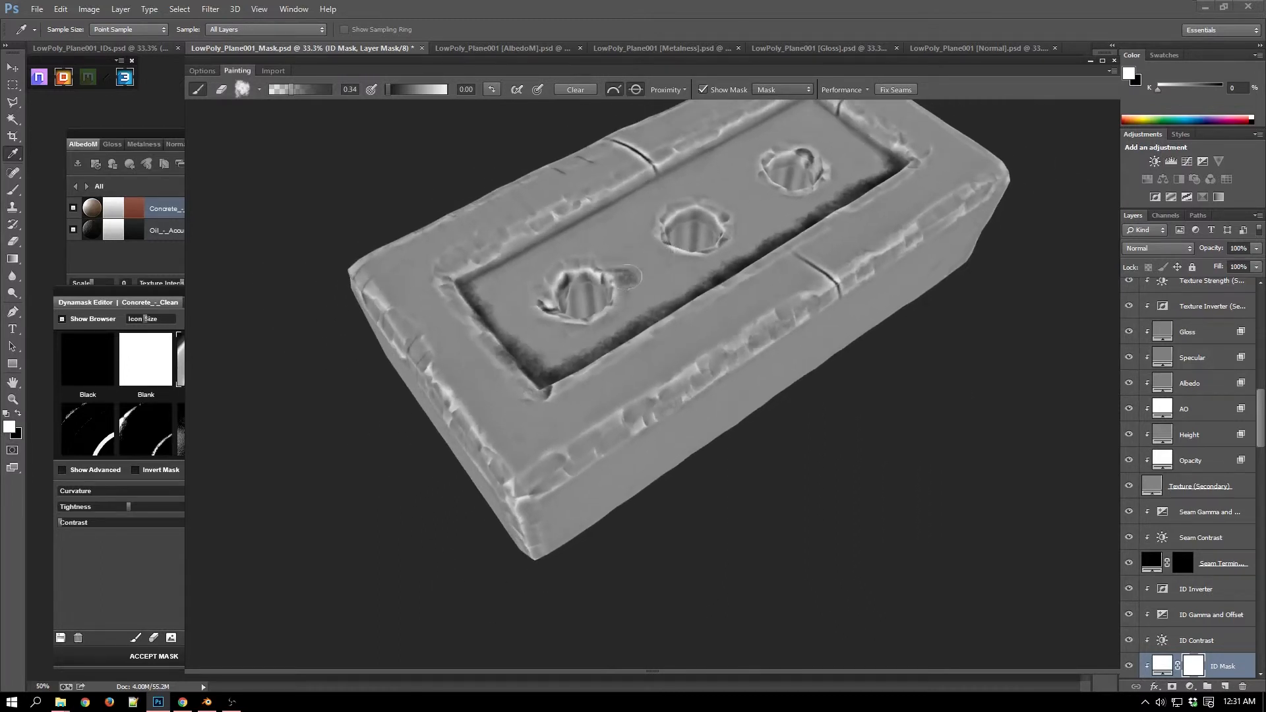
# Paint dirt along the recess's remaining long and short edges, erasing the stray stroke that strays toward the holes
pyautogui.moveTo(1040, 238); pyautogui.dragTo(897, 360)
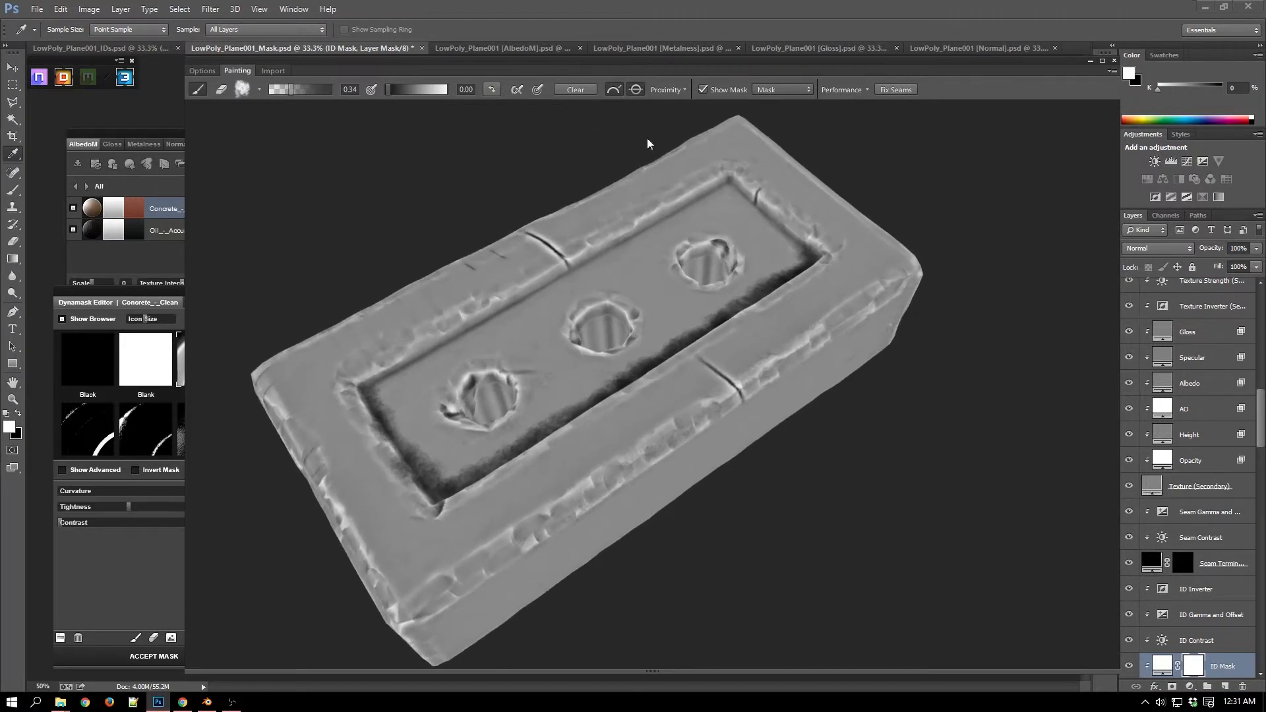
pyautogui.click(732, 187)
pyautogui.moveTo(680, 209)
pyautogui.mouseDown()
pyautogui.moveTo(720, 193)
pyautogui.moveTo(599, 246)
pyautogui.moveTo(373, 389)
pyautogui.moveTo(537, 318)
pyautogui.moveTo(492, 329)
pyautogui.moveTo(513, 325)
pyautogui.mouseUp()
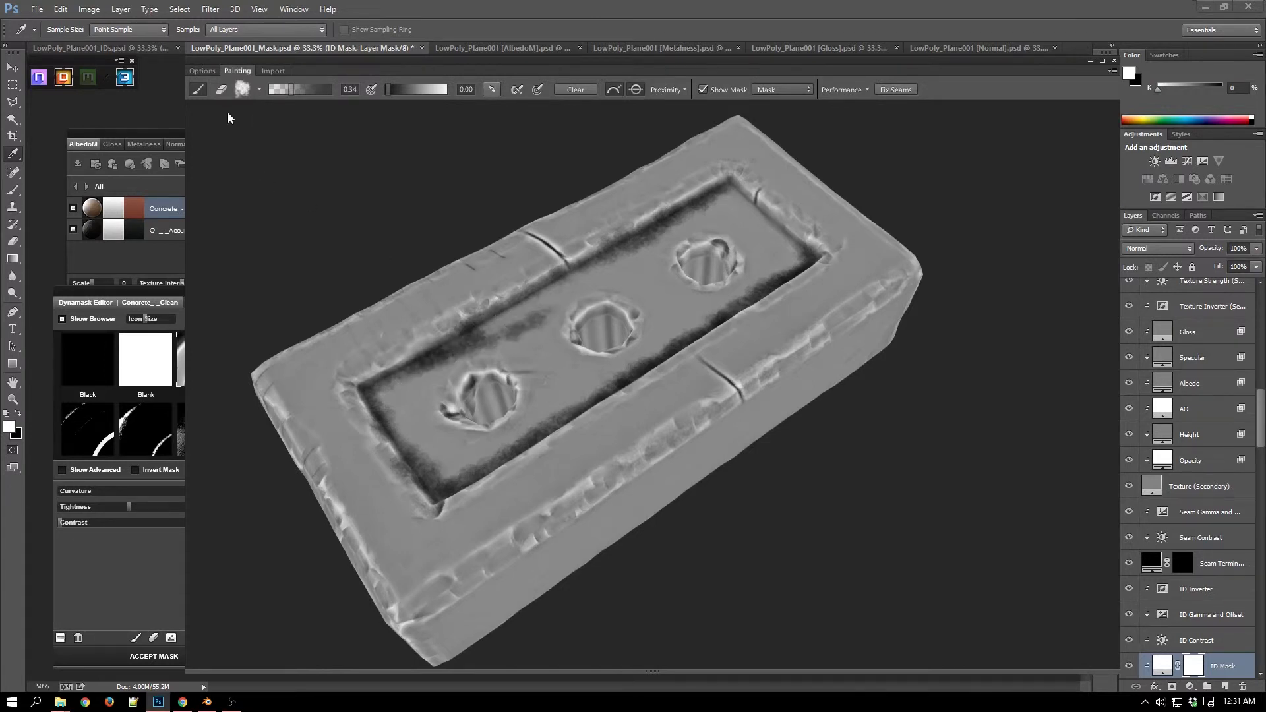
pyautogui.click(222, 89)
pyautogui.moveTo(520, 334)
pyautogui.mouseDown()
pyautogui.moveTo(542, 321)
pyautogui.moveTo(500, 333)
pyautogui.moveTo(544, 317)
pyautogui.moveTo(465, 348)
pyautogui.moveTo(521, 343)
pyautogui.mouseUp()
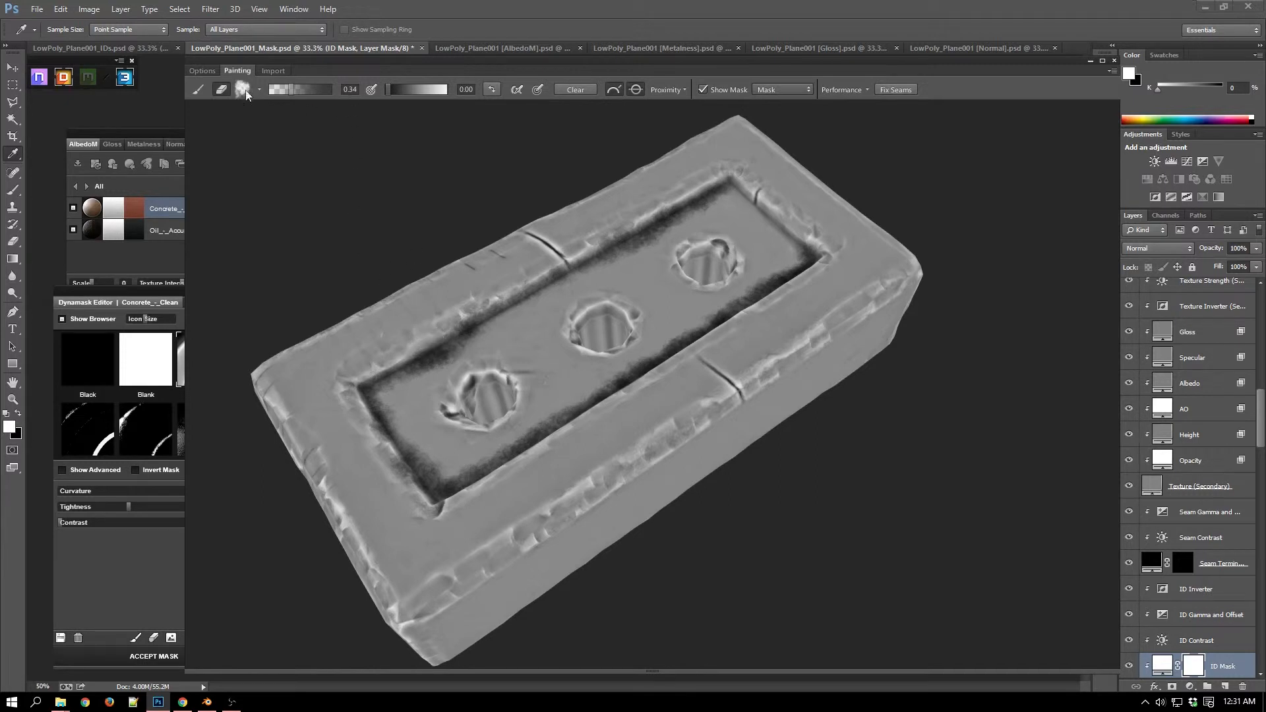
pyautogui.click(197, 89)
pyautogui.moveTo(506, 313)
pyautogui.mouseDown()
pyautogui.moveTo(738, 195)
pyautogui.moveTo(726, 189)
pyautogui.moveTo(764, 198)
pyautogui.moveTo(737, 193)
pyautogui.moveTo(776, 215)
pyautogui.moveTo(803, 259)
pyautogui.moveTo(739, 194)
pyautogui.mouseUp()
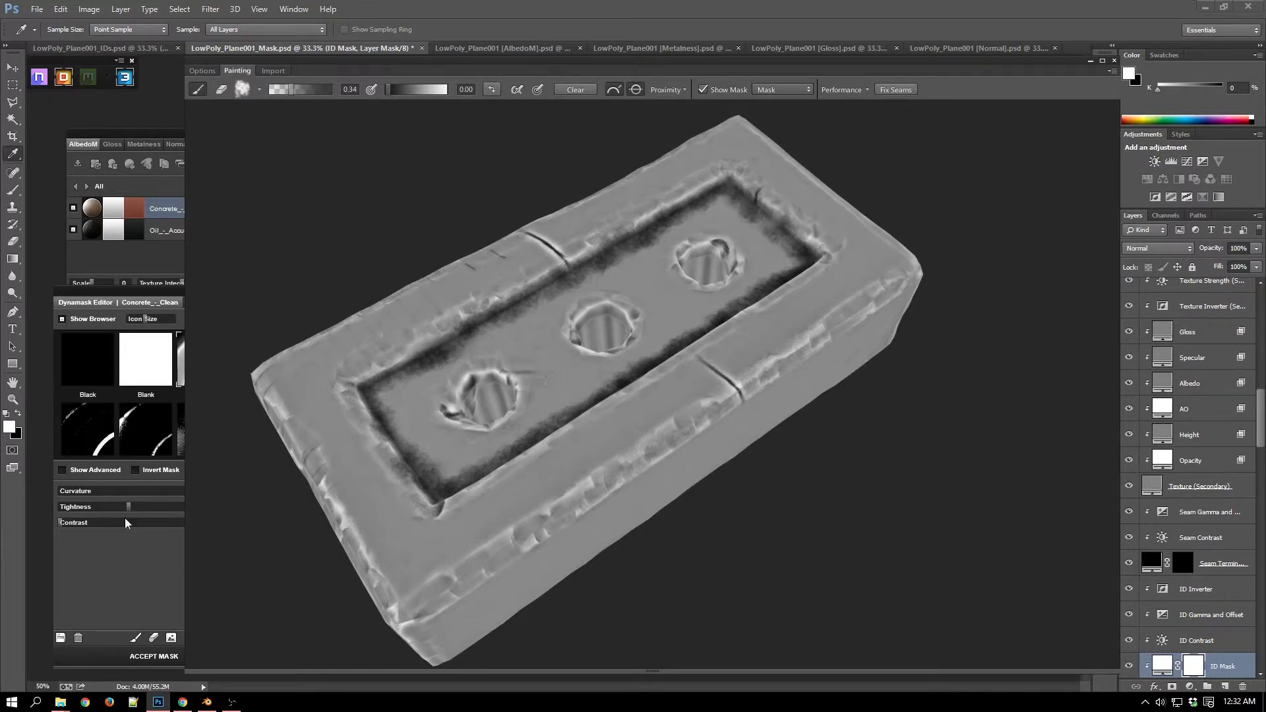
# Accept the painted mask and inspect the shaded brick from several angles
pyautogui.click(115, 599)
pyautogui.click(164, 657)
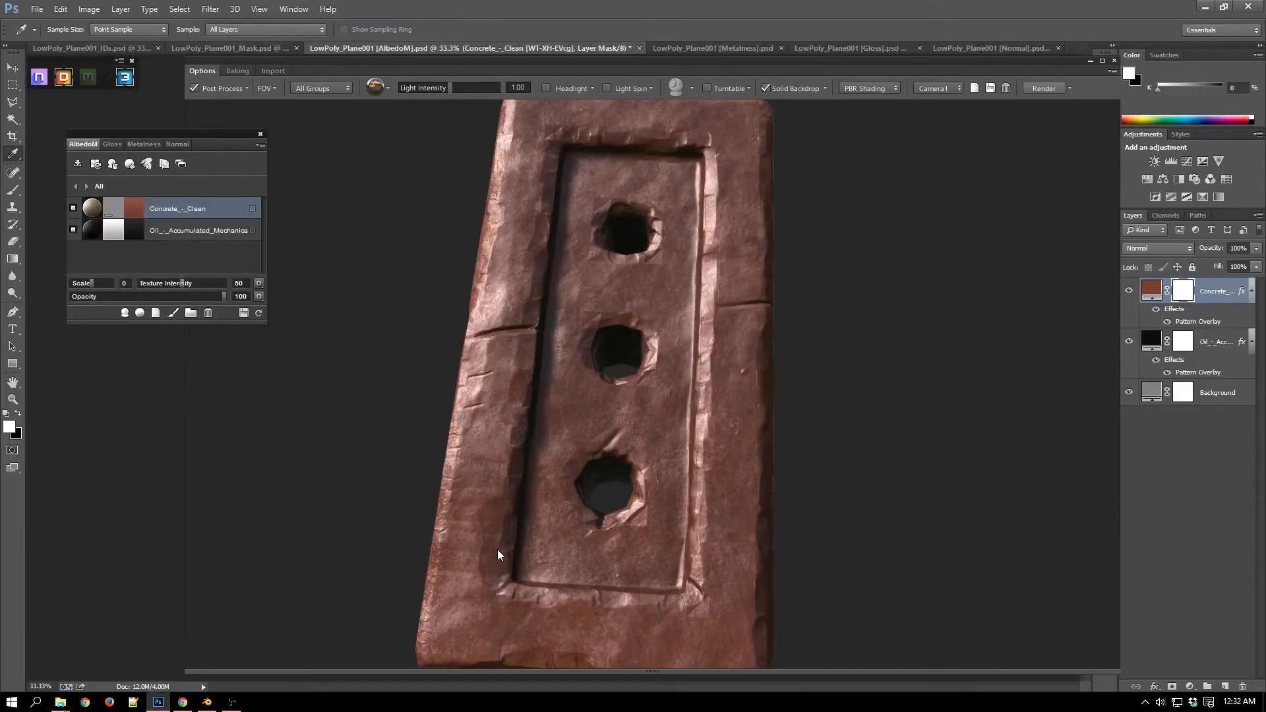
pyautogui.moveTo(467, 519); pyautogui.dragTo(955, 480)
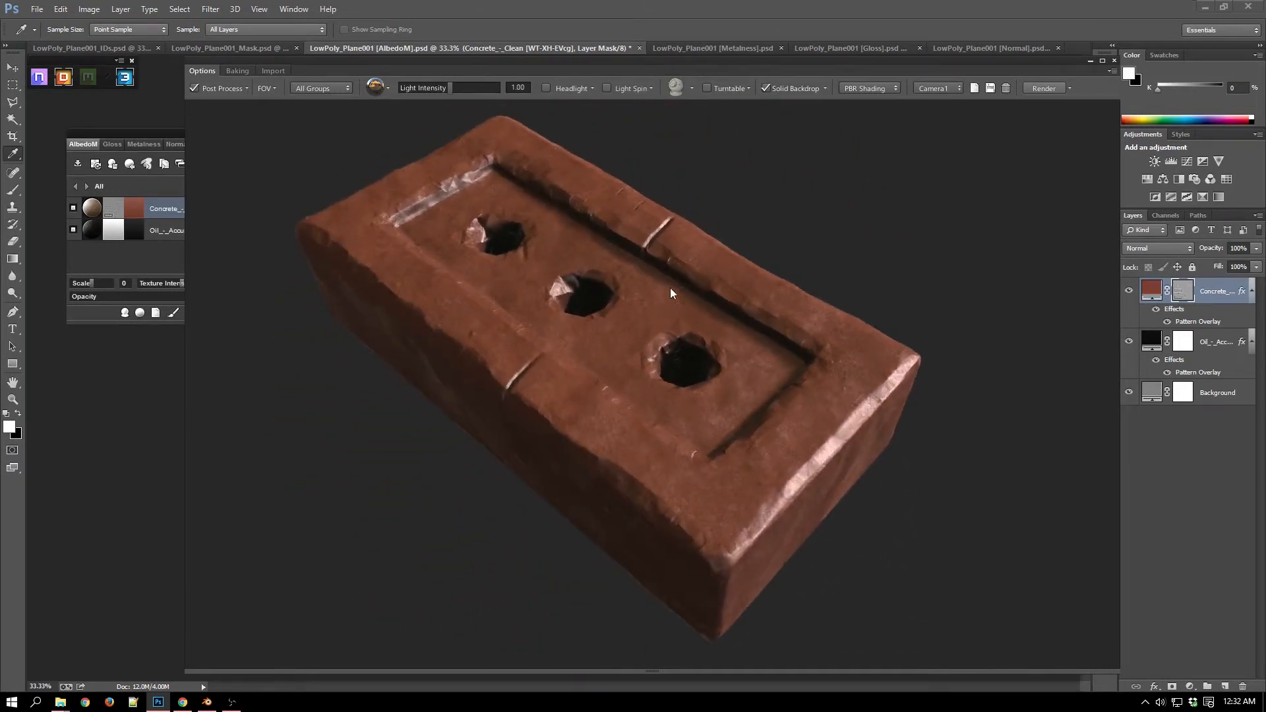
pyautogui.moveTo(694, 302); pyautogui.dragTo(796, 366)
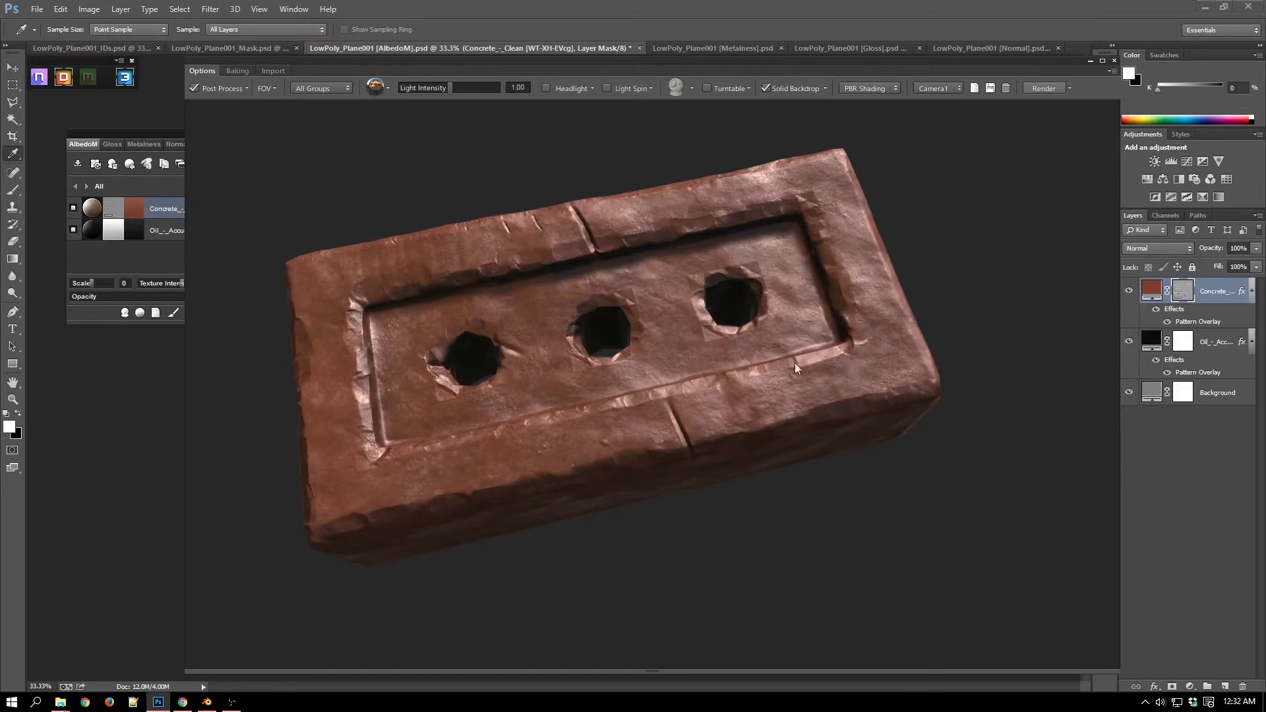
# Reopen the Concrete - Clean mask in full shaded mode and paint grease into the crack on the brick's long side
pyautogui.click(111, 207)
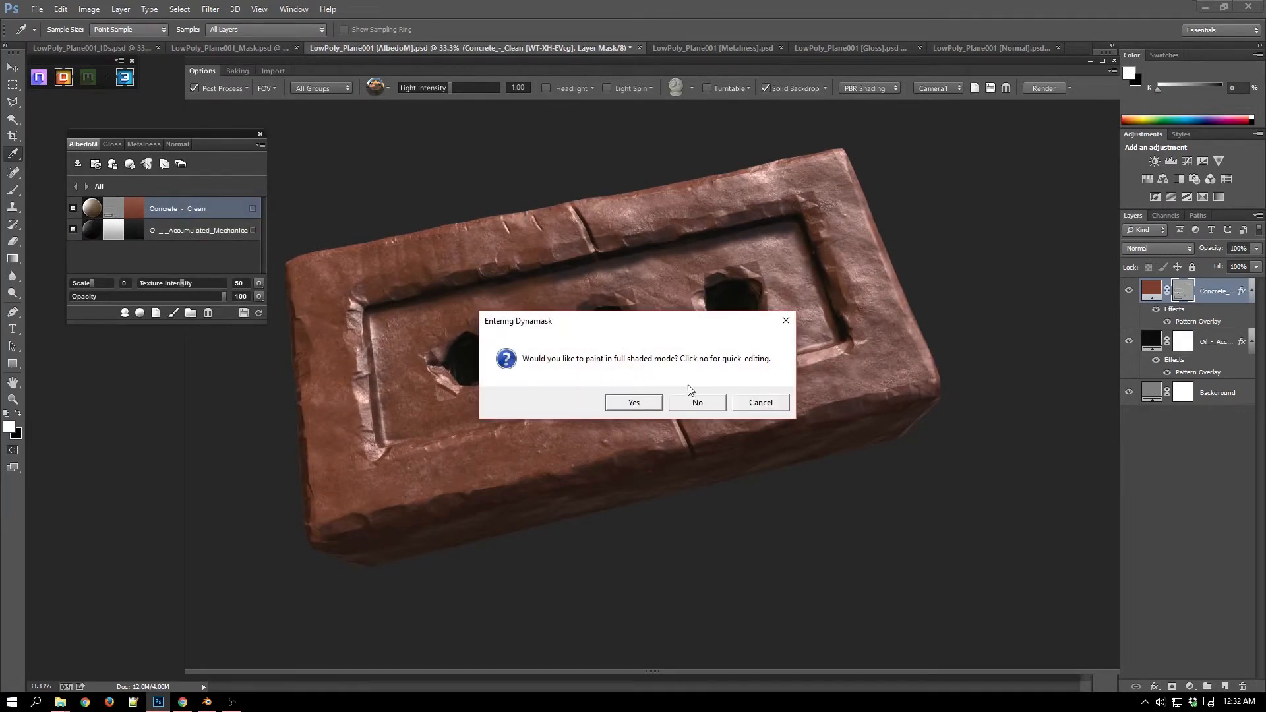
pyautogui.click(646, 405)
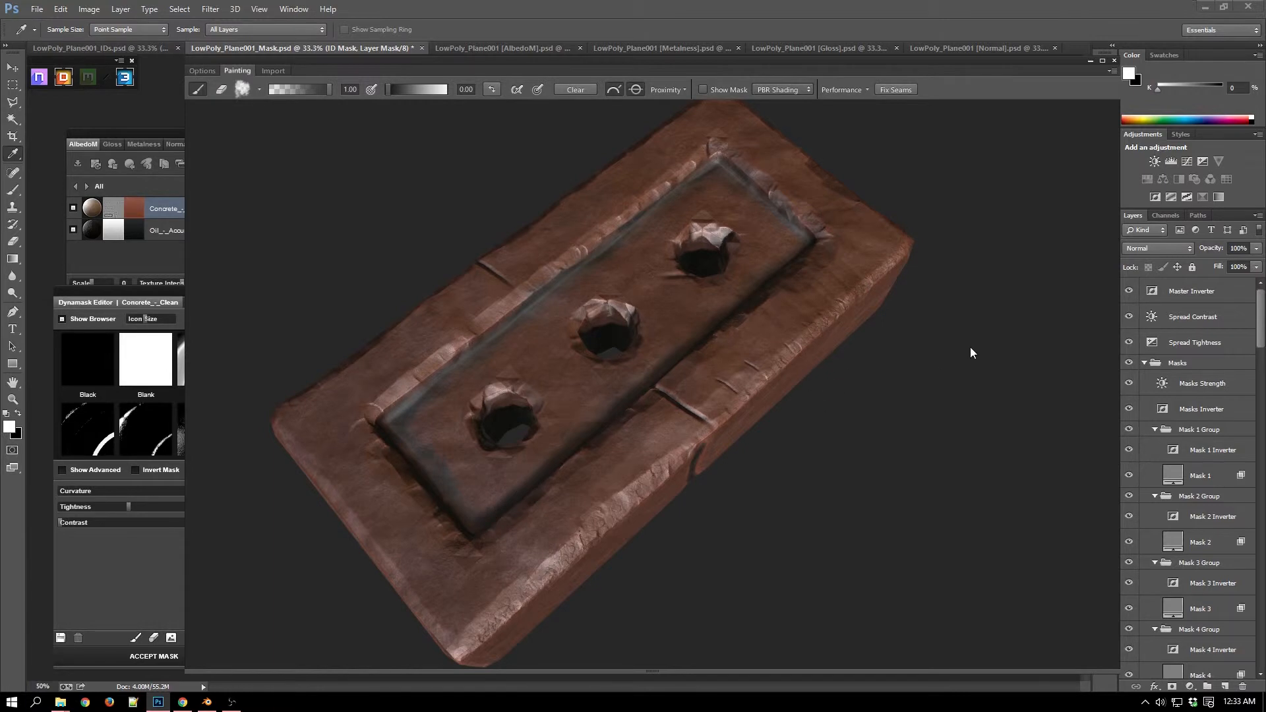
pyautogui.moveTo(923, 424); pyautogui.dragTo(839, 342)
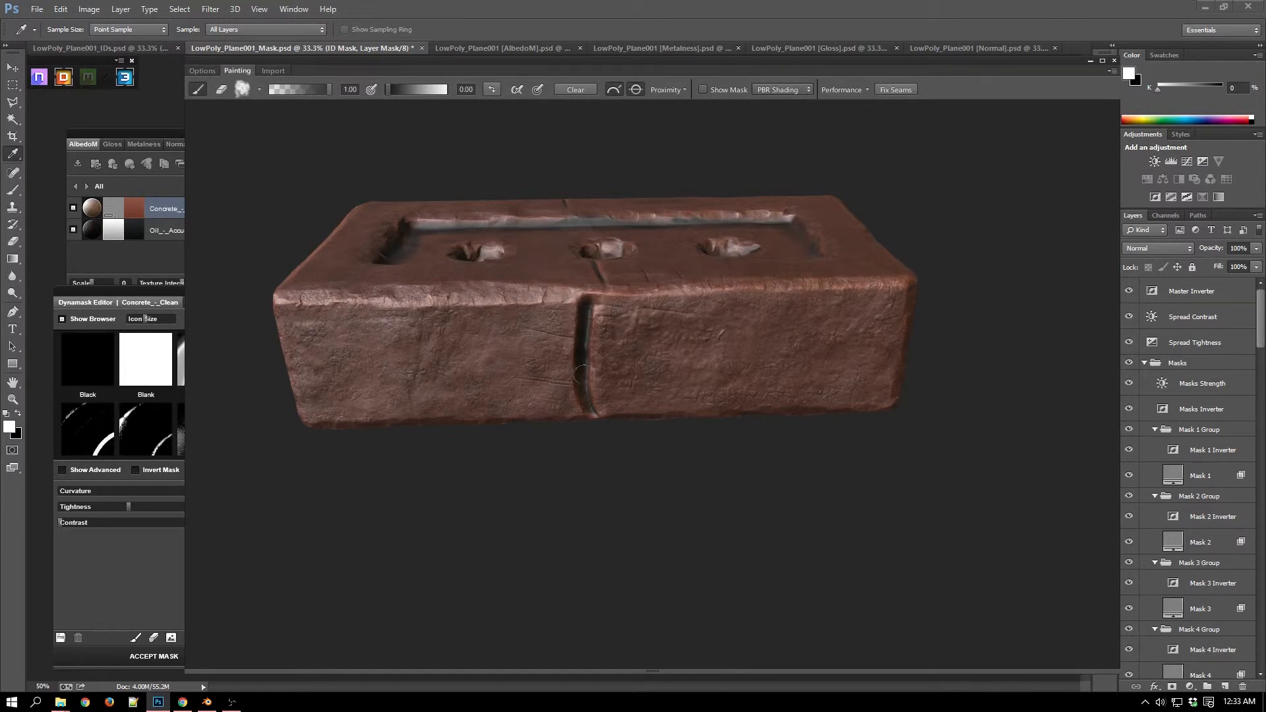
pyautogui.moveTo(584, 393); pyautogui.dragTo(586, 409)
# Paint grease into the long groove and the two short scratches on the brick's upper rim
pyautogui.moveTo(758, 264); pyautogui.dragTo(834, 330)
pyautogui.scroll(6, 824, 338)
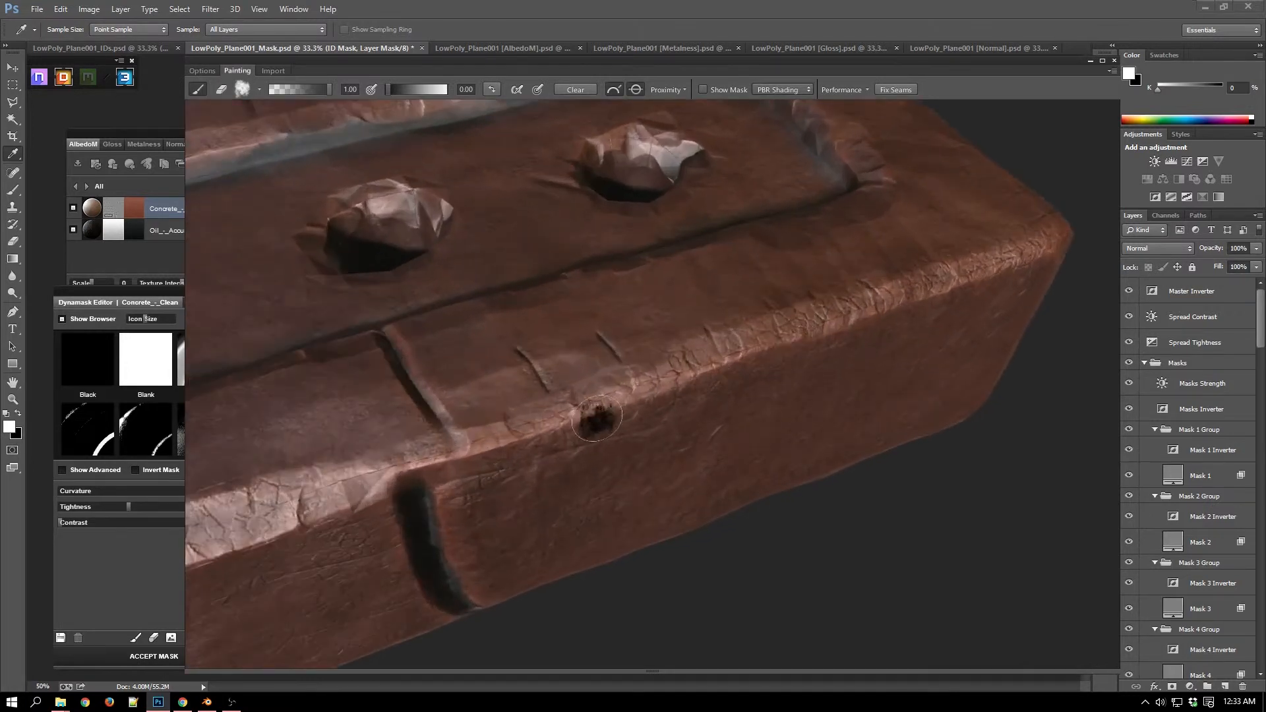
pyautogui.moveTo(597, 418); pyautogui.dragTo(630, 456)
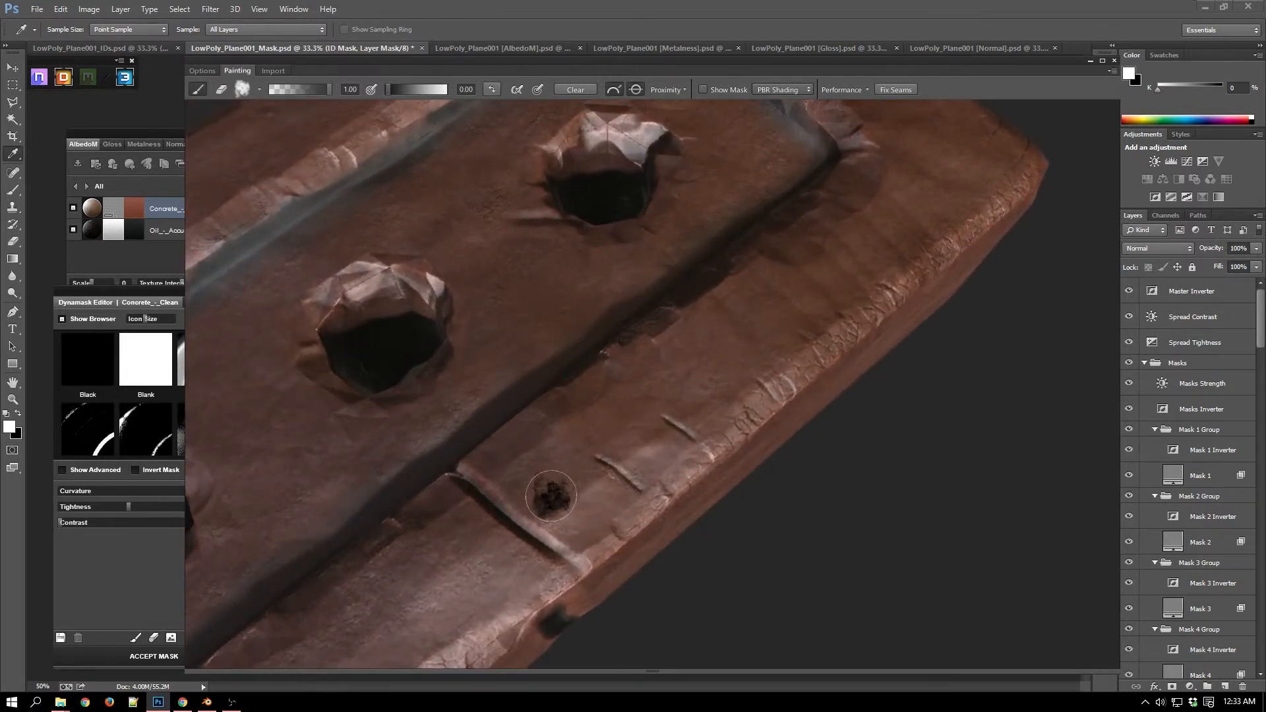
pyautogui.moveTo(487, 490); pyautogui.dragTo(574, 559)
pyautogui.click(646, 508)
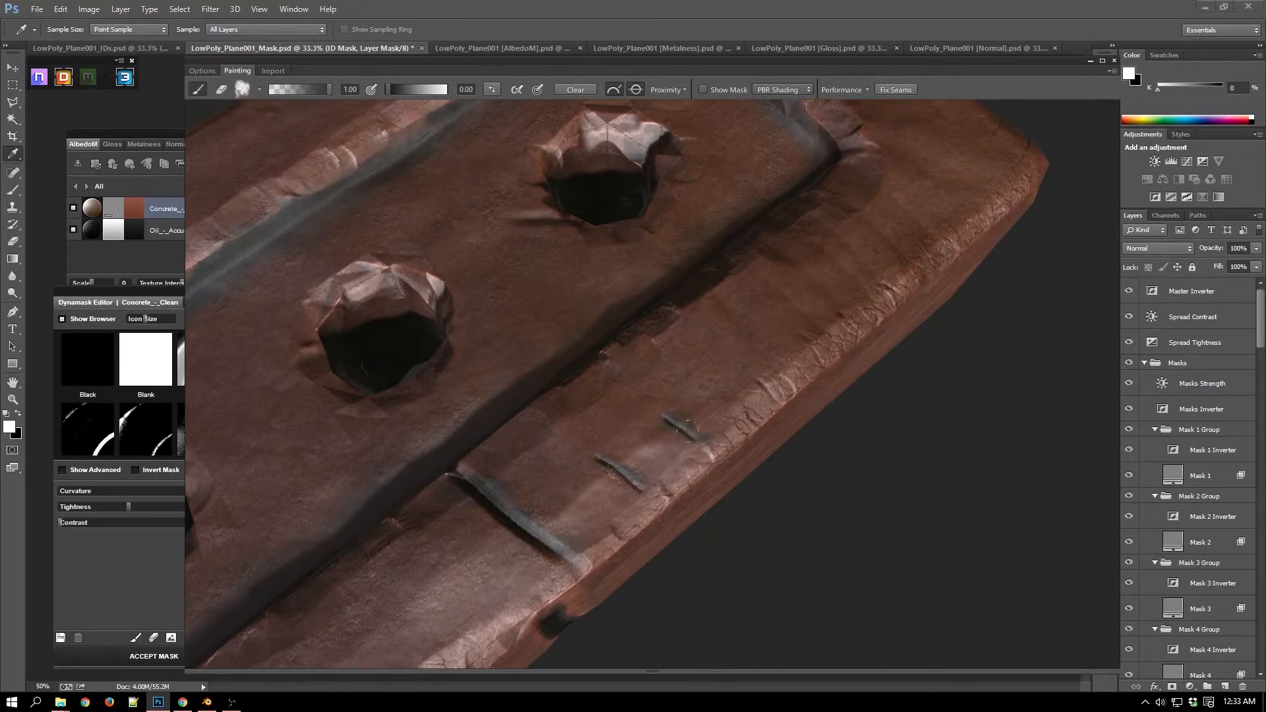
pyautogui.press('e')
pyautogui.press('b')
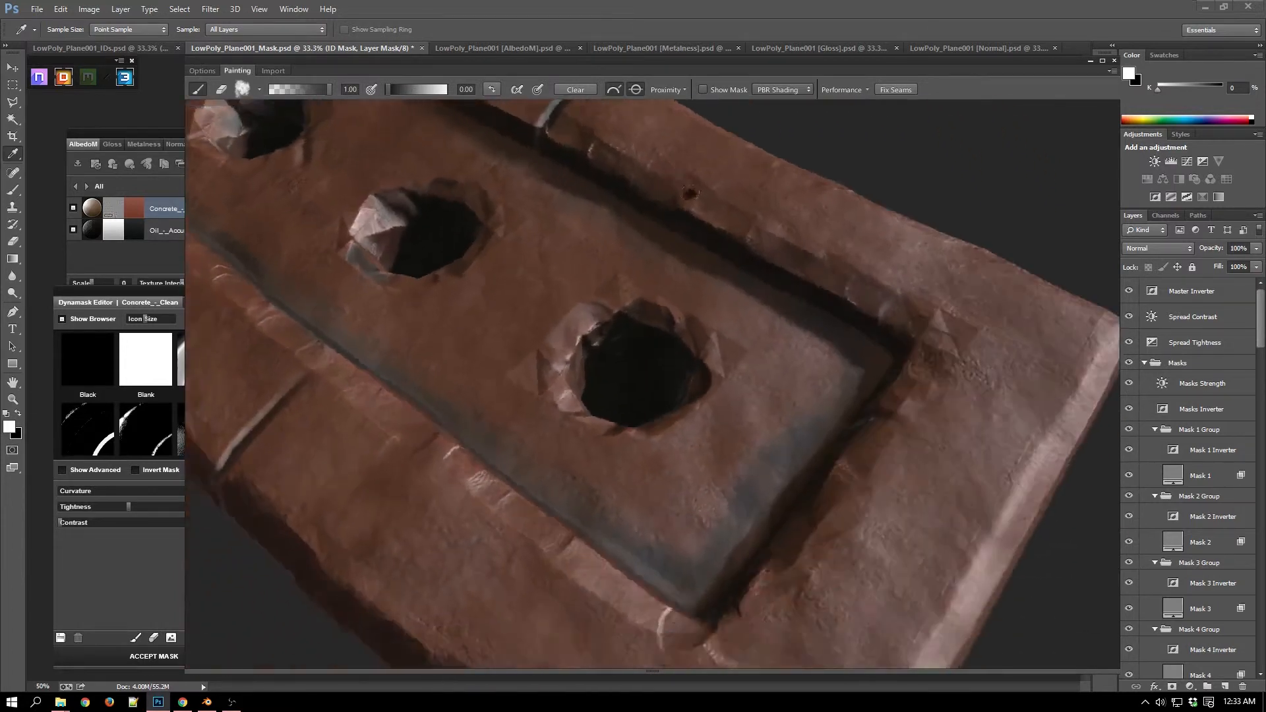
# Touch up the grease around the recess, accept the mask and check the brick from both sides
pyautogui.moveTo(690, 192)
pyautogui.mouseDown()
pyautogui.moveTo(911, 215)
pyautogui.moveTo(676, 213)
pyautogui.mouseUp()
pyautogui.moveTo(617, 299)
pyautogui.mouseDown()
pyautogui.moveTo(563, 271)
pyautogui.moveTo(550, 243)
pyautogui.moveTo(835, 277)
pyautogui.mouseUp()
pyautogui.click(172, 657)
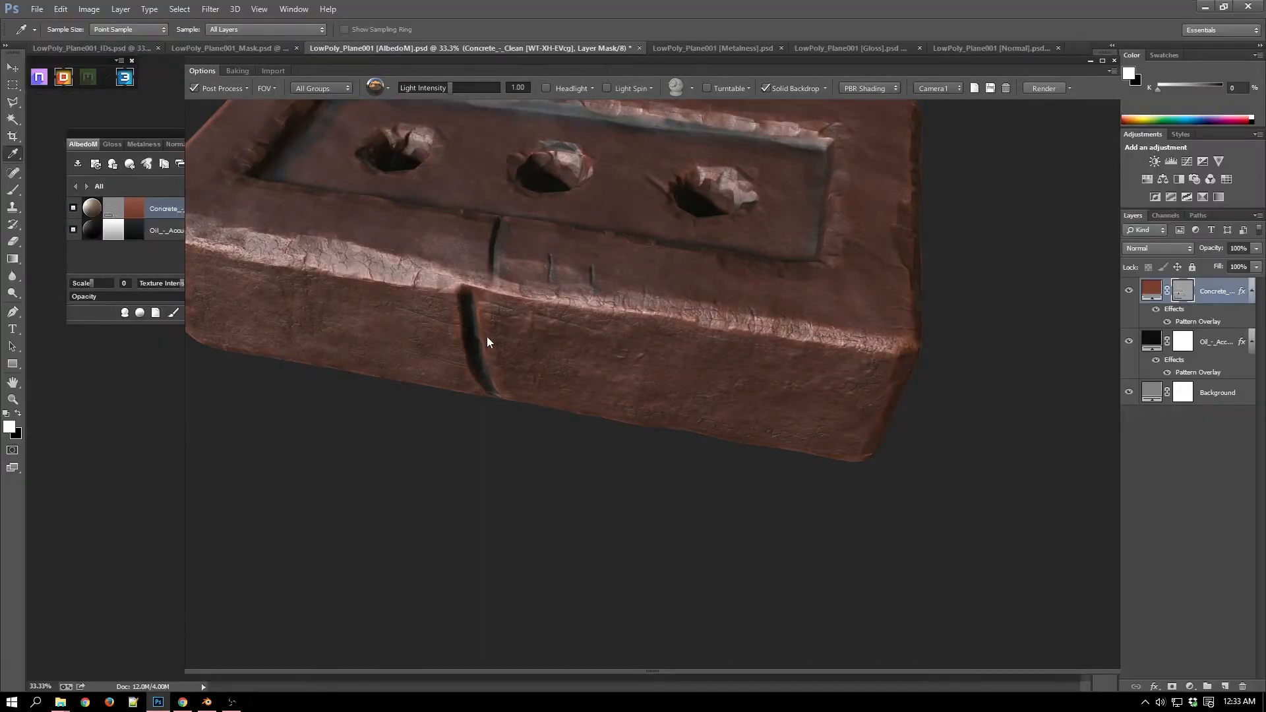
pyautogui.moveTo(481, 342); pyautogui.dragTo(742, 445)
pyautogui.moveTo(423, 429); pyautogui.dragTo(343, 451)
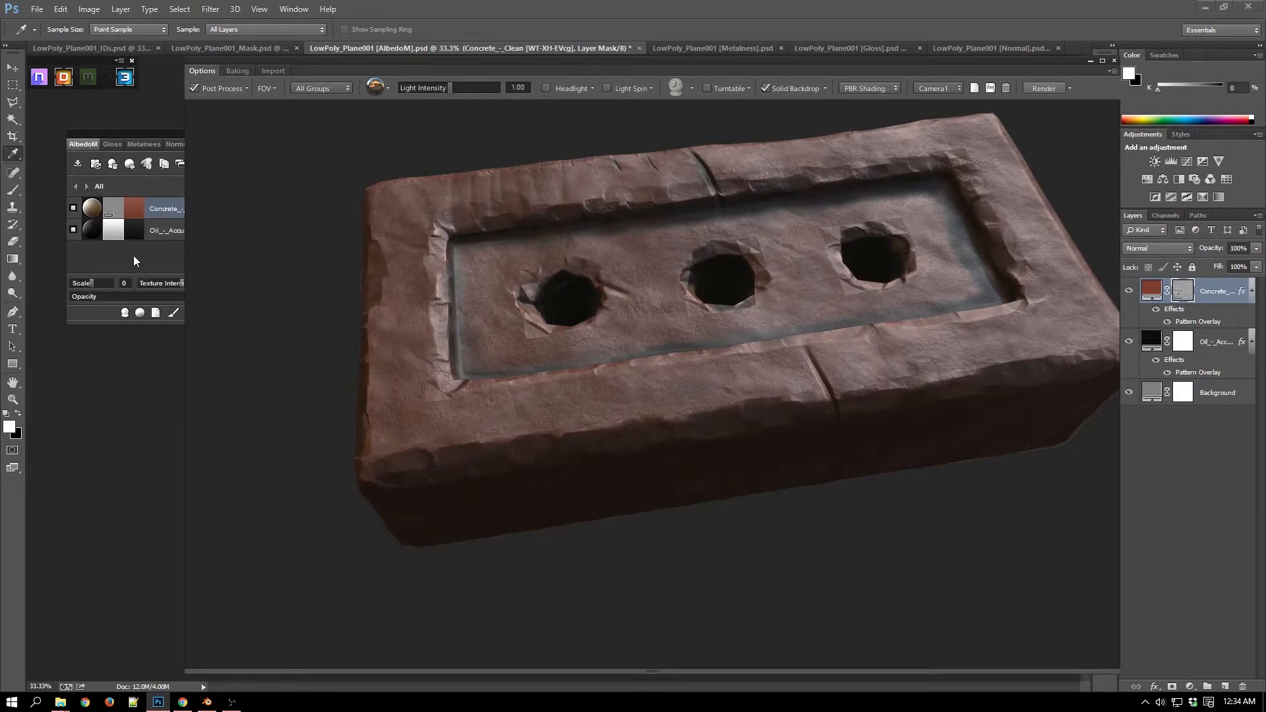
# Leave the existing concrete mask unedited and create another Concrete - Clean material layer from the basic materials library
pyautogui.click(120, 203)
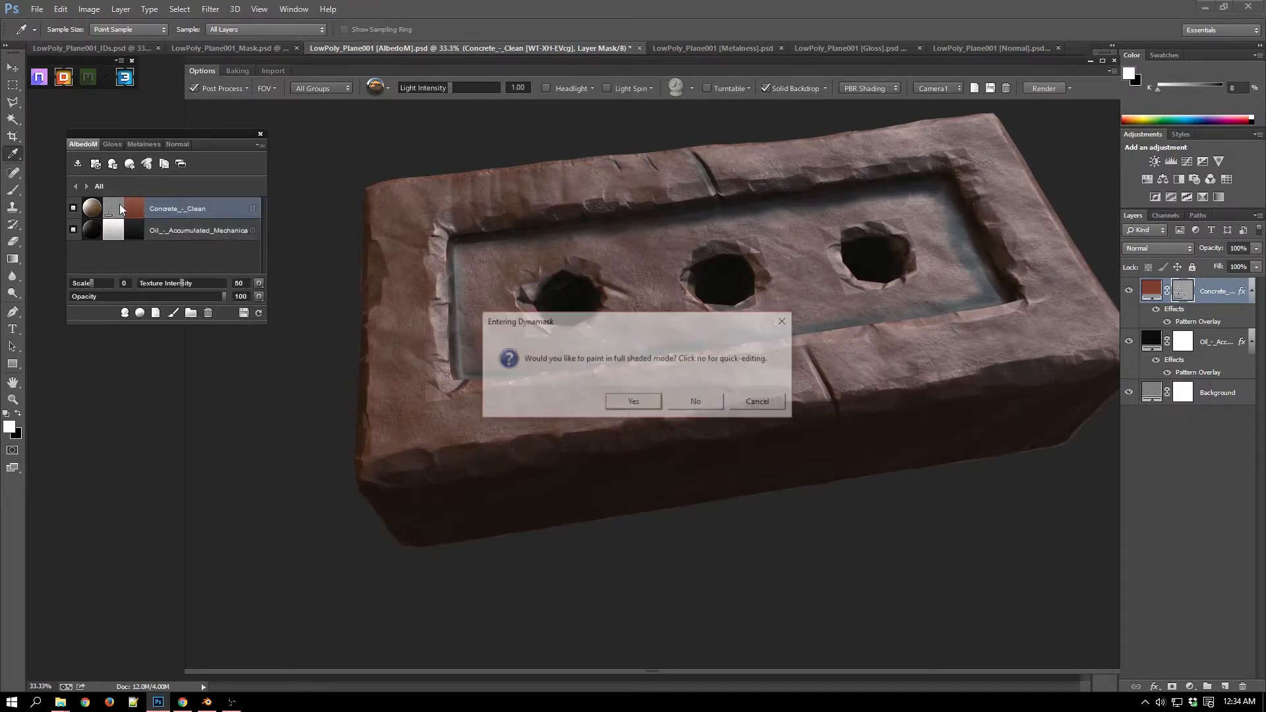
pyautogui.click(767, 407)
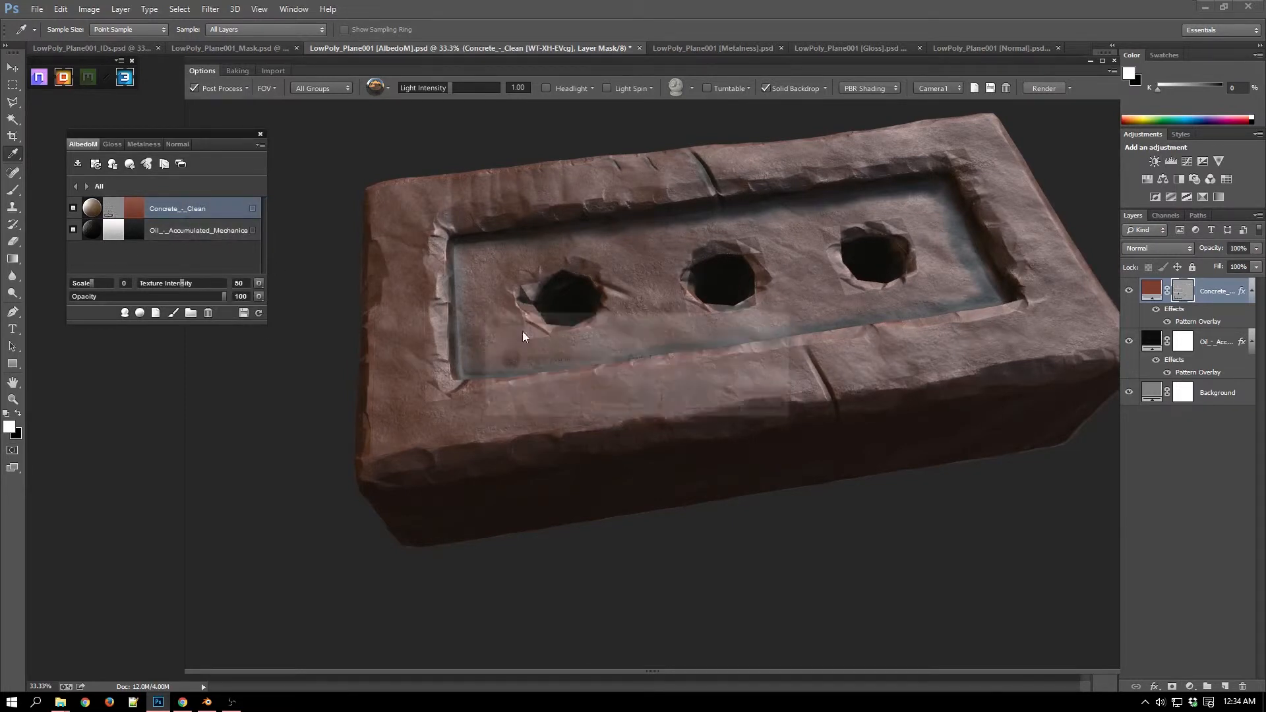
pyautogui.click(139, 313)
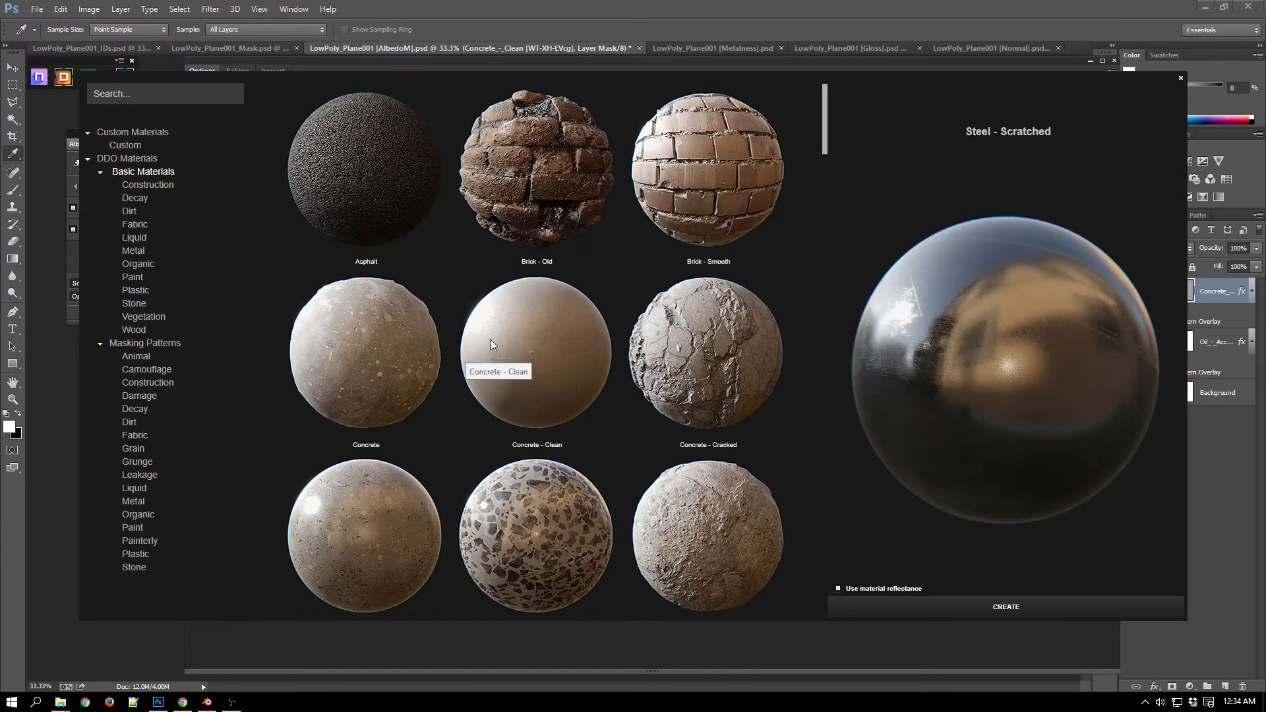
pyautogui.click(394, 340)
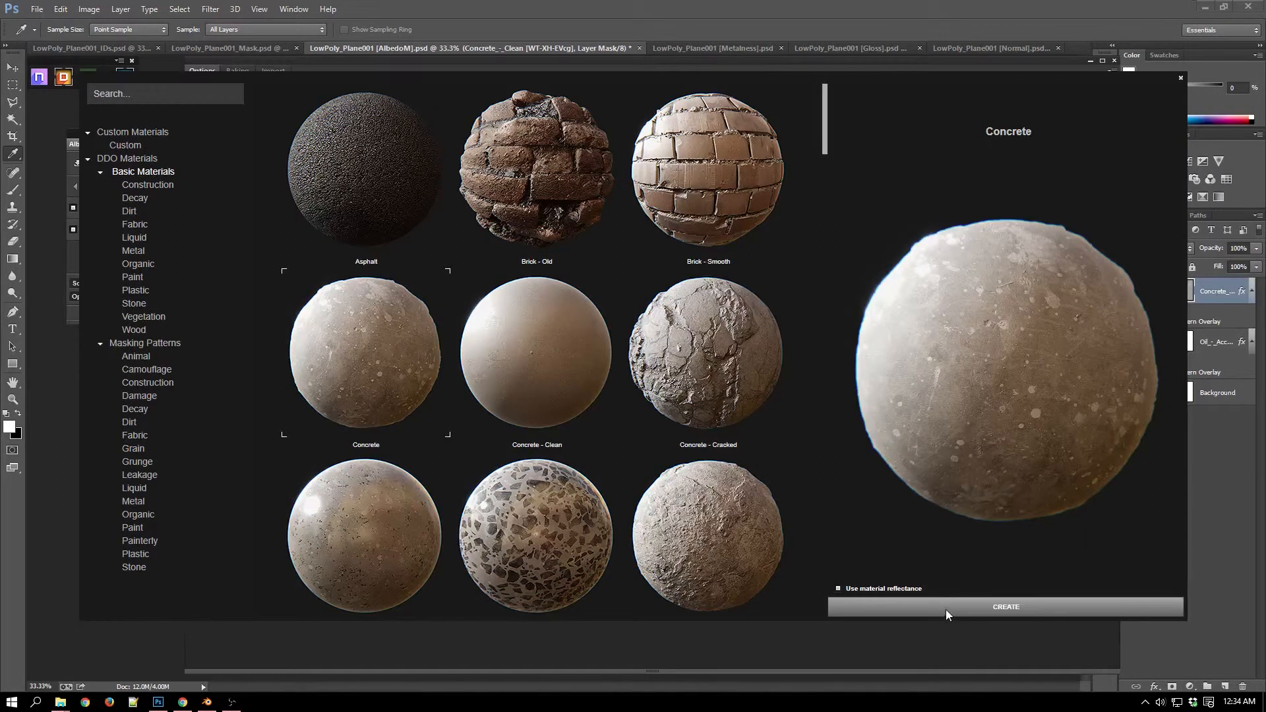
pyautogui.click(596, 369)
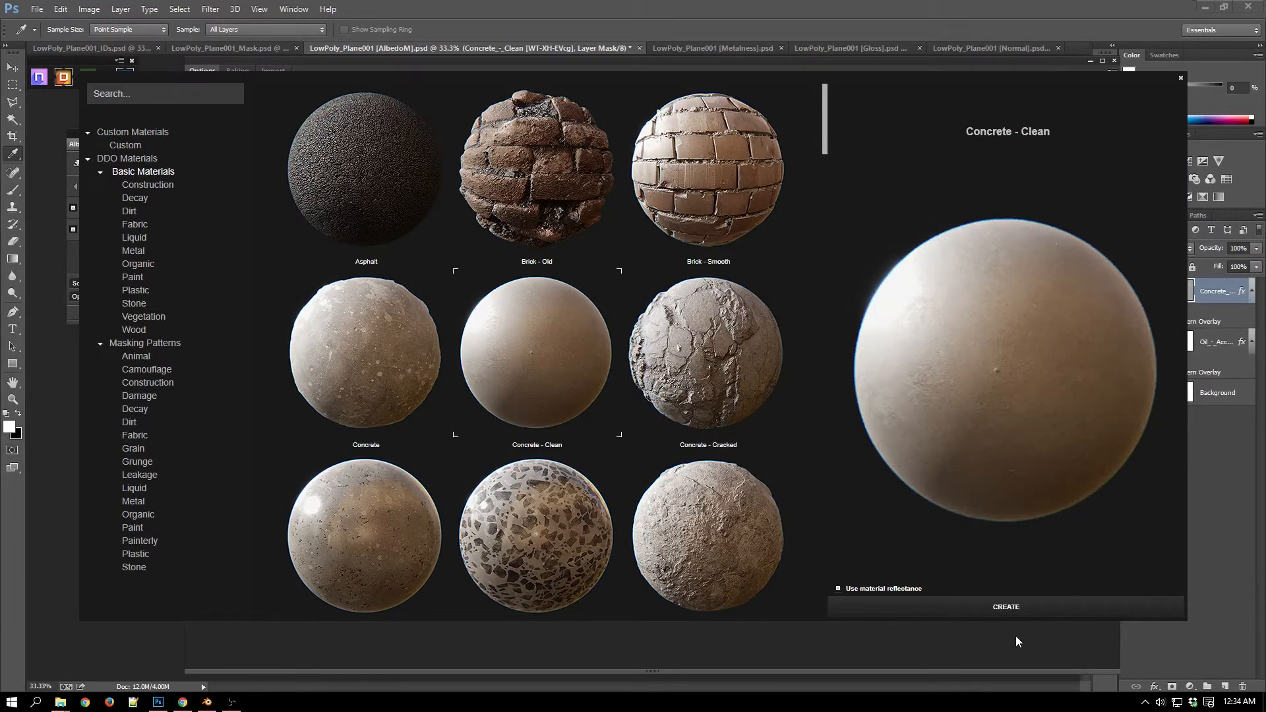
pyautogui.click(973, 608)
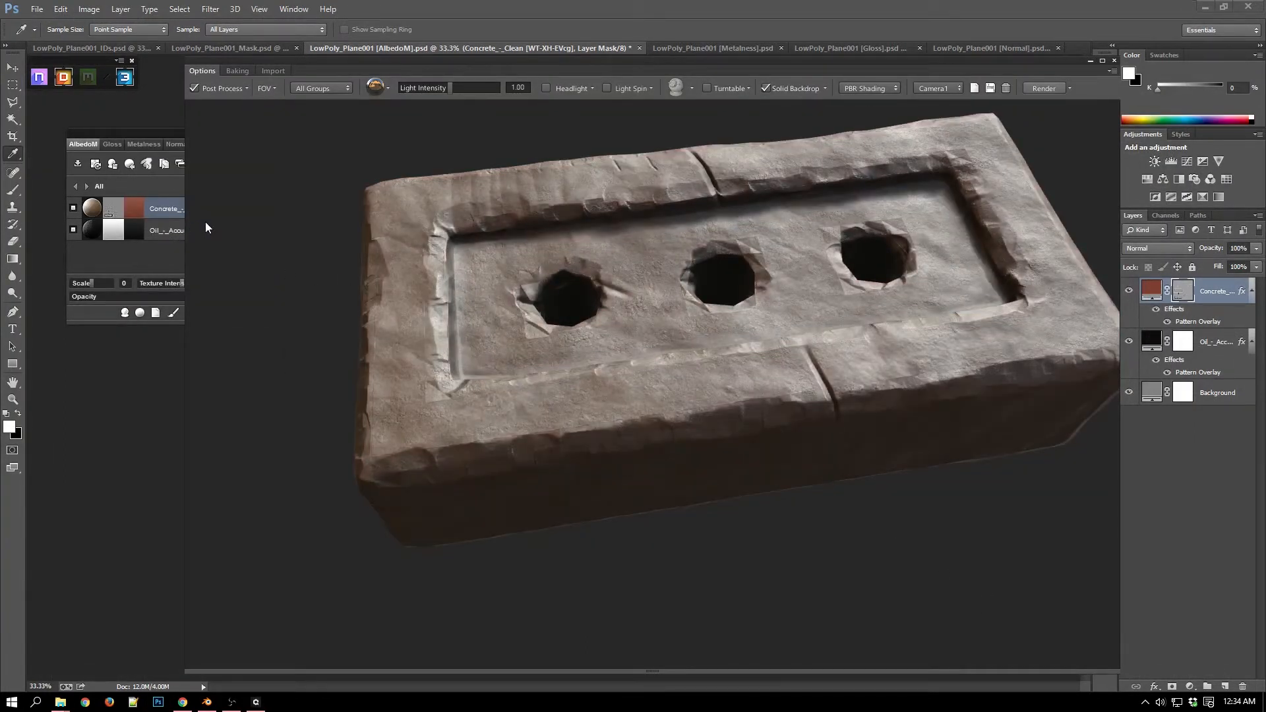
# Set the new Concrete - Clean layer's reflectance colour to bright orange f26223 and check it around the brick
pyautogui.click(140, 215)
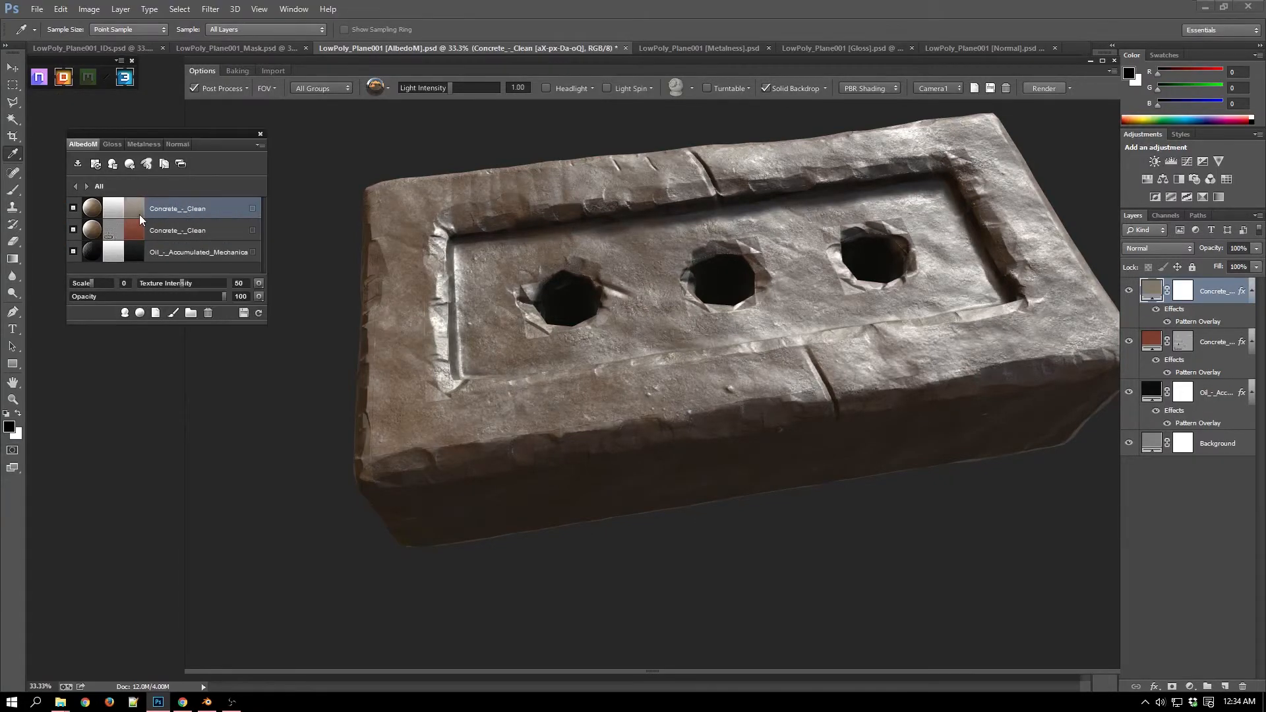
pyautogui.moveTo(604, 503); pyautogui.dragTo(740, 488)
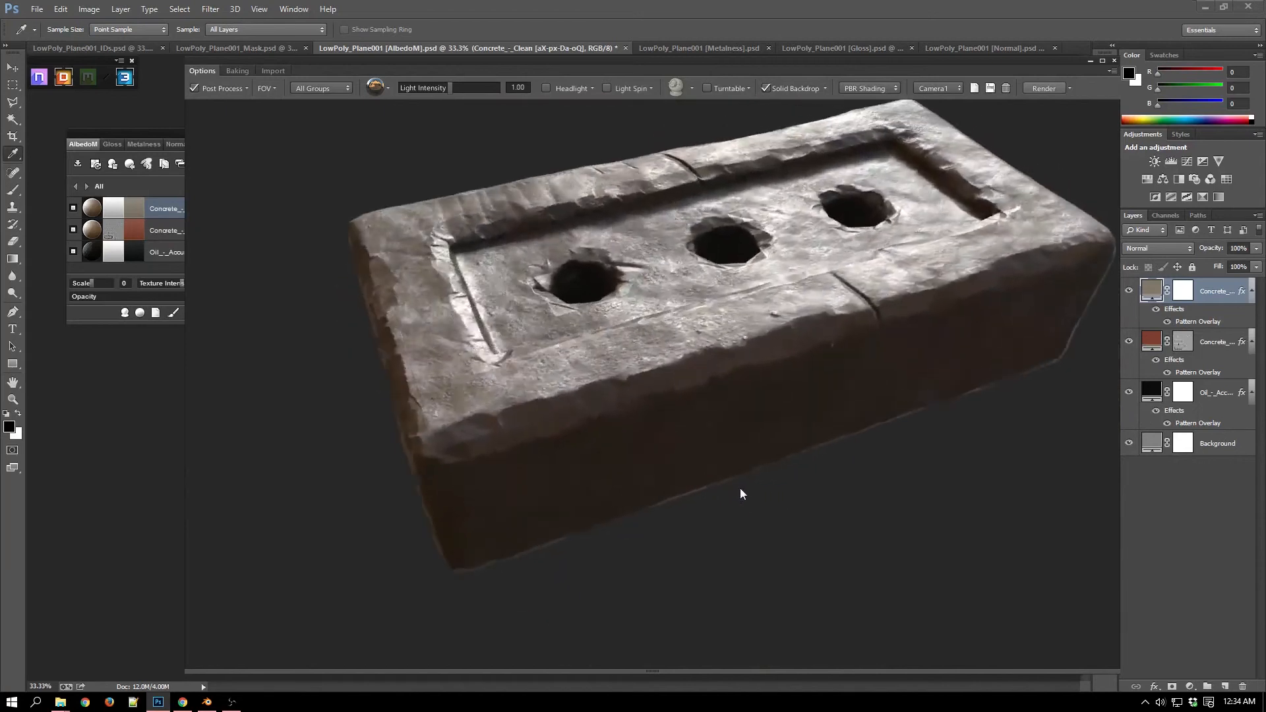
pyautogui.click(140, 206)
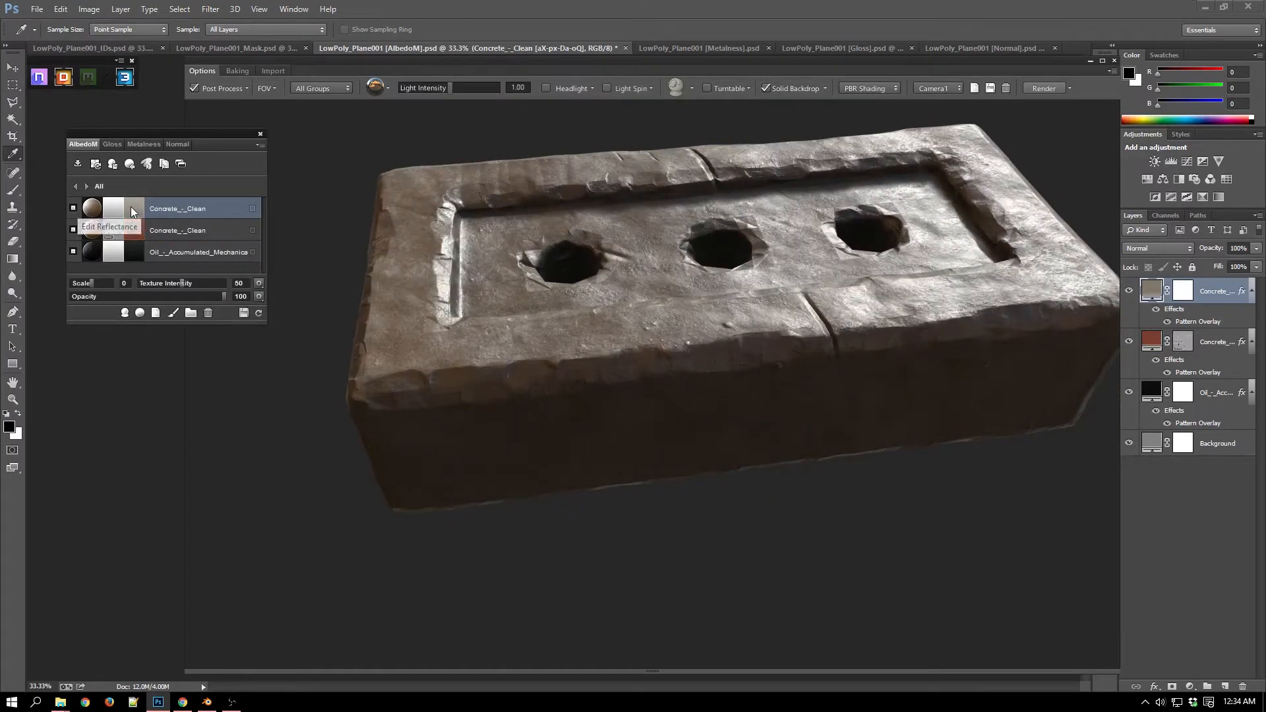
pyautogui.click(131, 207)
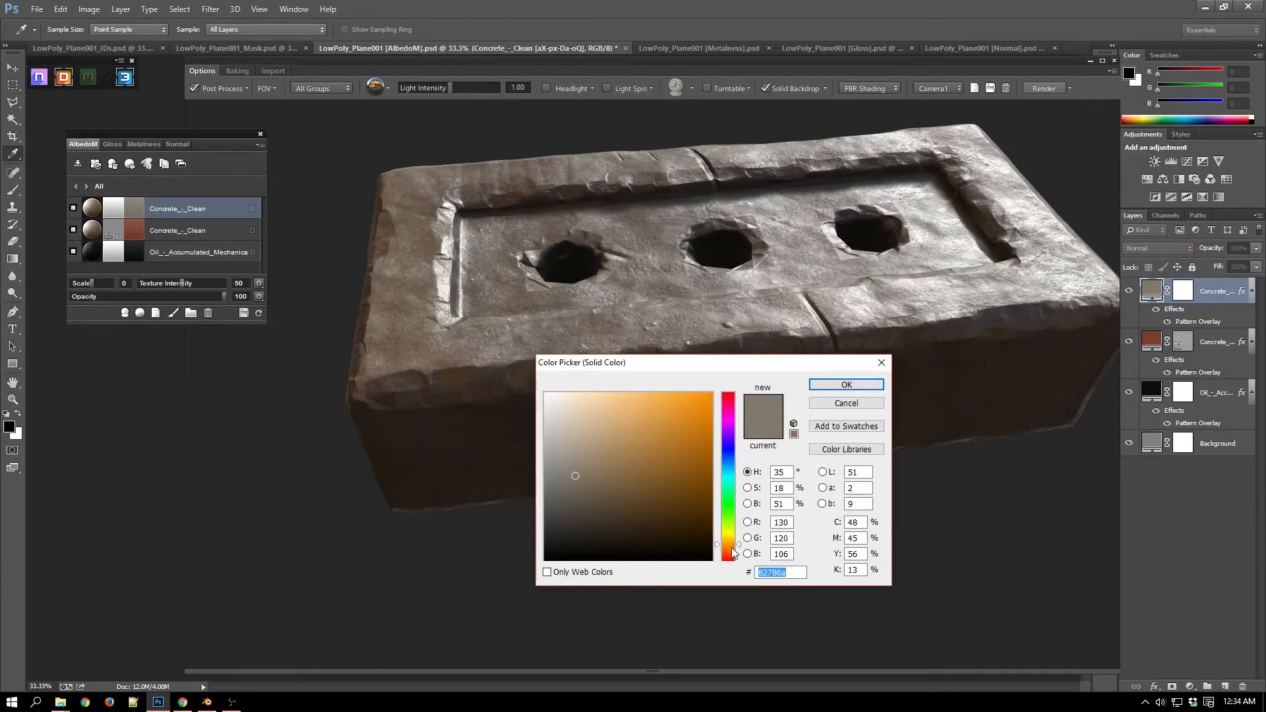
pyautogui.moveTo(732, 551); pyautogui.dragTo(732, 554)
pyautogui.moveTo(666, 403); pyautogui.dragTo(687, 397)
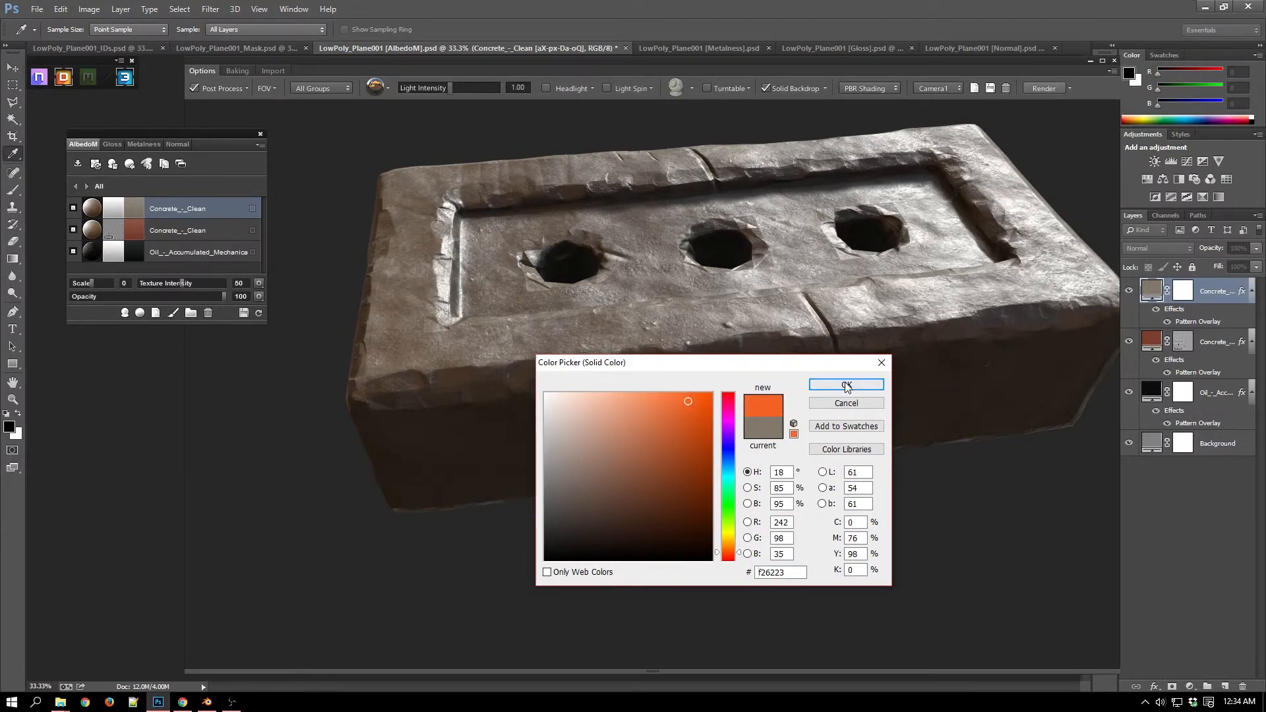
pyautogui.click(818, 384)
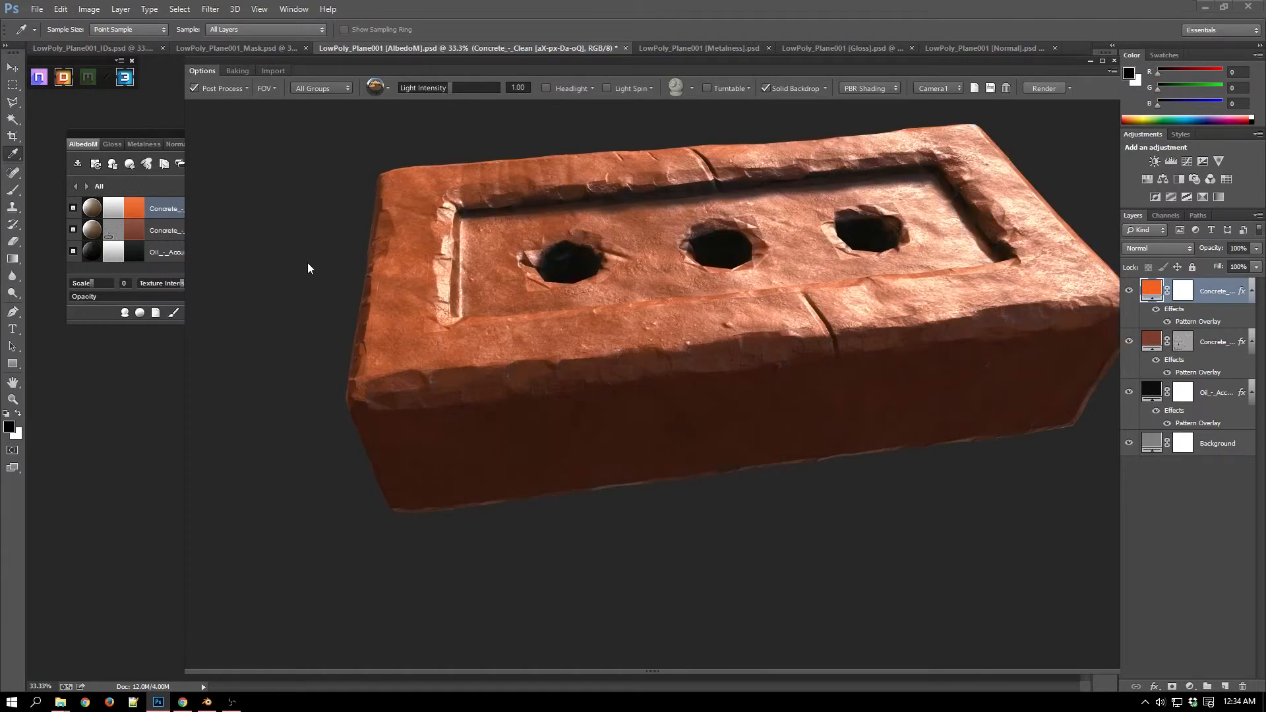
pyautogui.moveTo(440, 355); pyautogui.dragTo(823, 385)
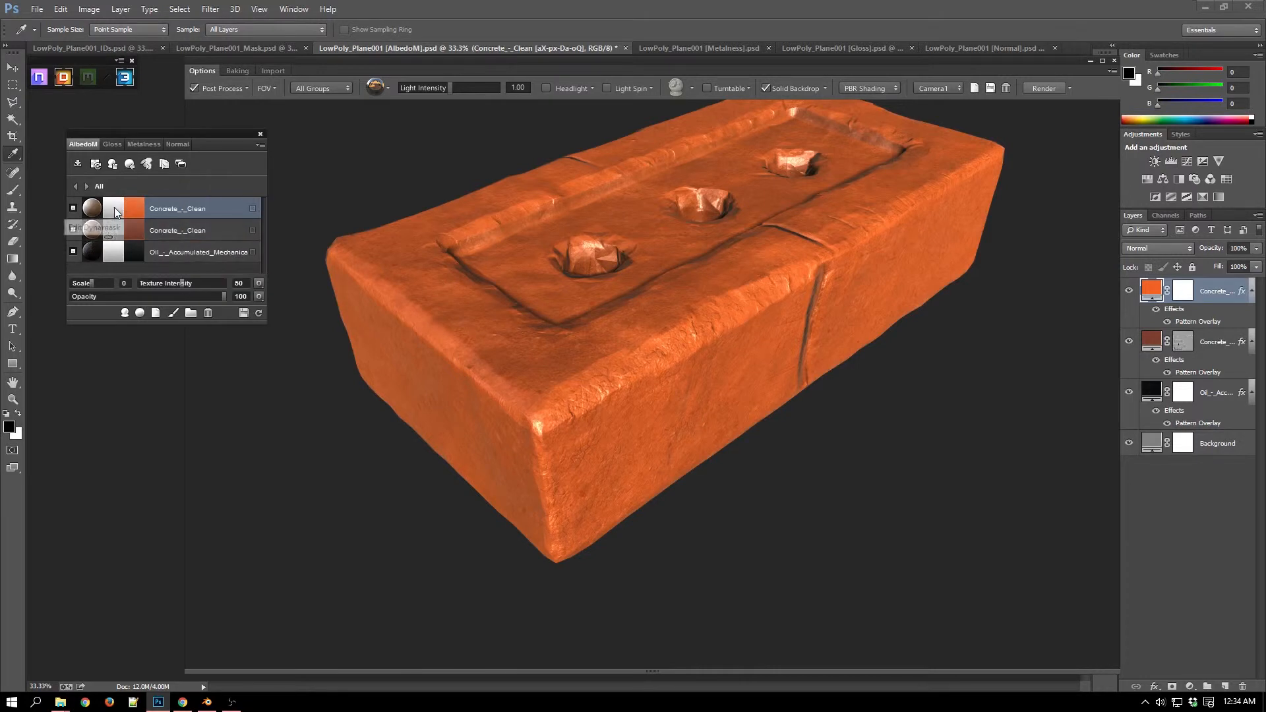
# Open the orange concrete layer's Dynamask in full shaded mode and apply the Full Curves mask preset
pyautogui.click(244, 311)
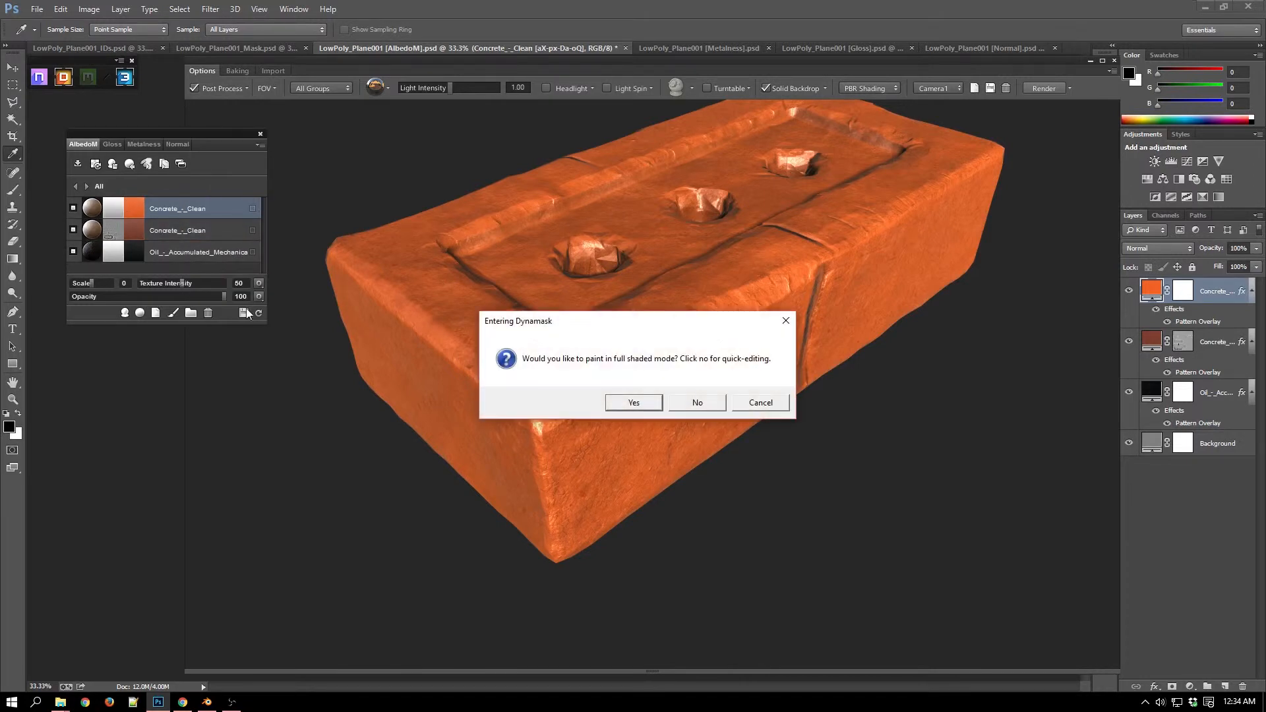
pyautogui.click(651, 402)
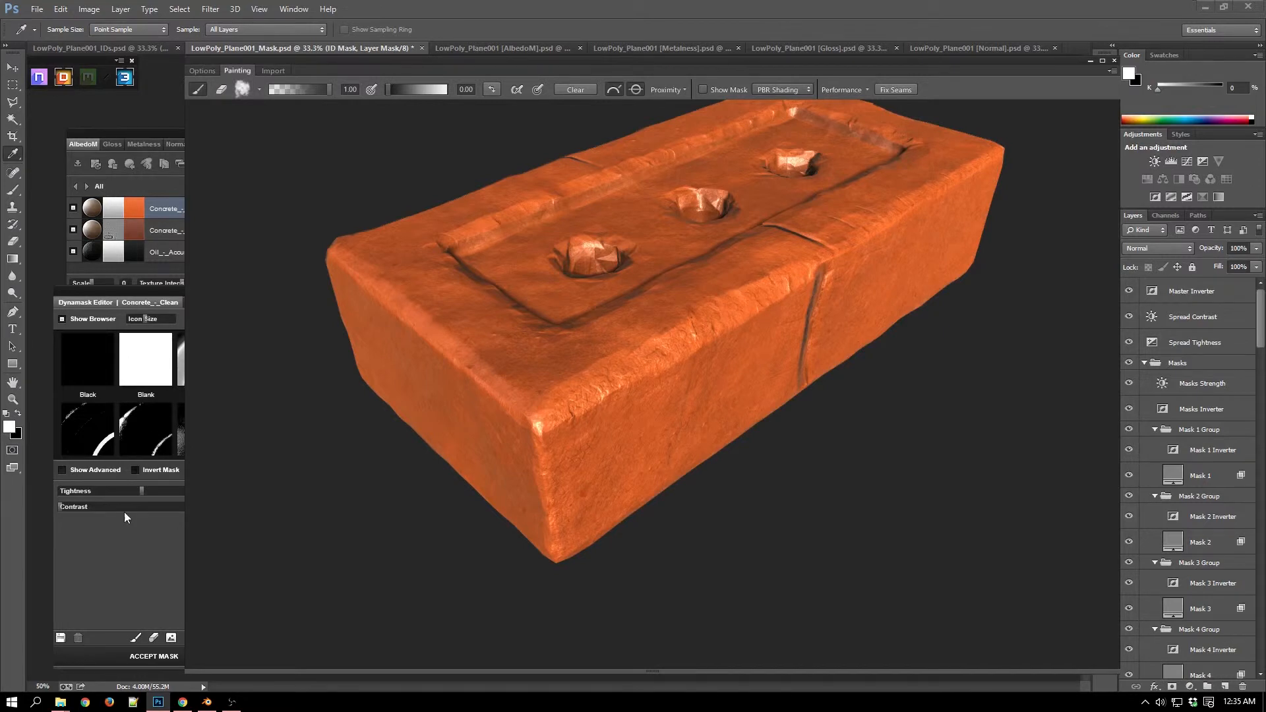
pyautogui.scroll(-1, 149, 419)
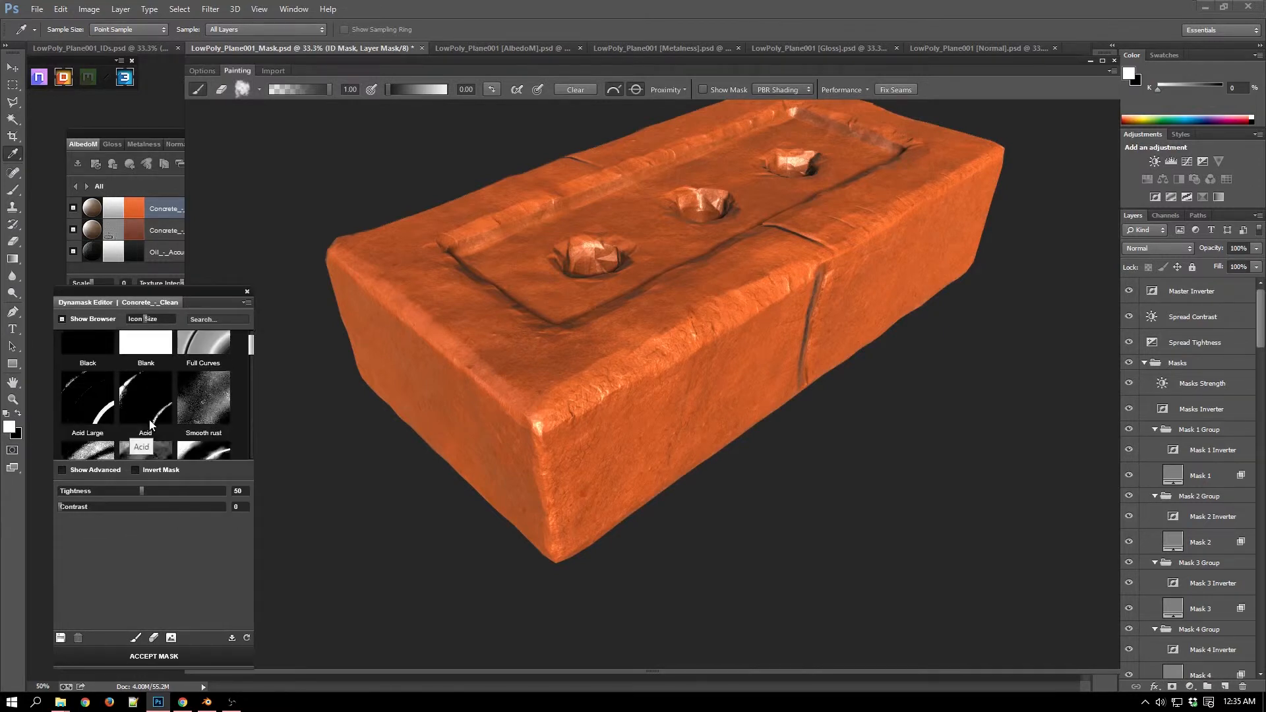
pyautogui.scroll(-3, 165, 423)
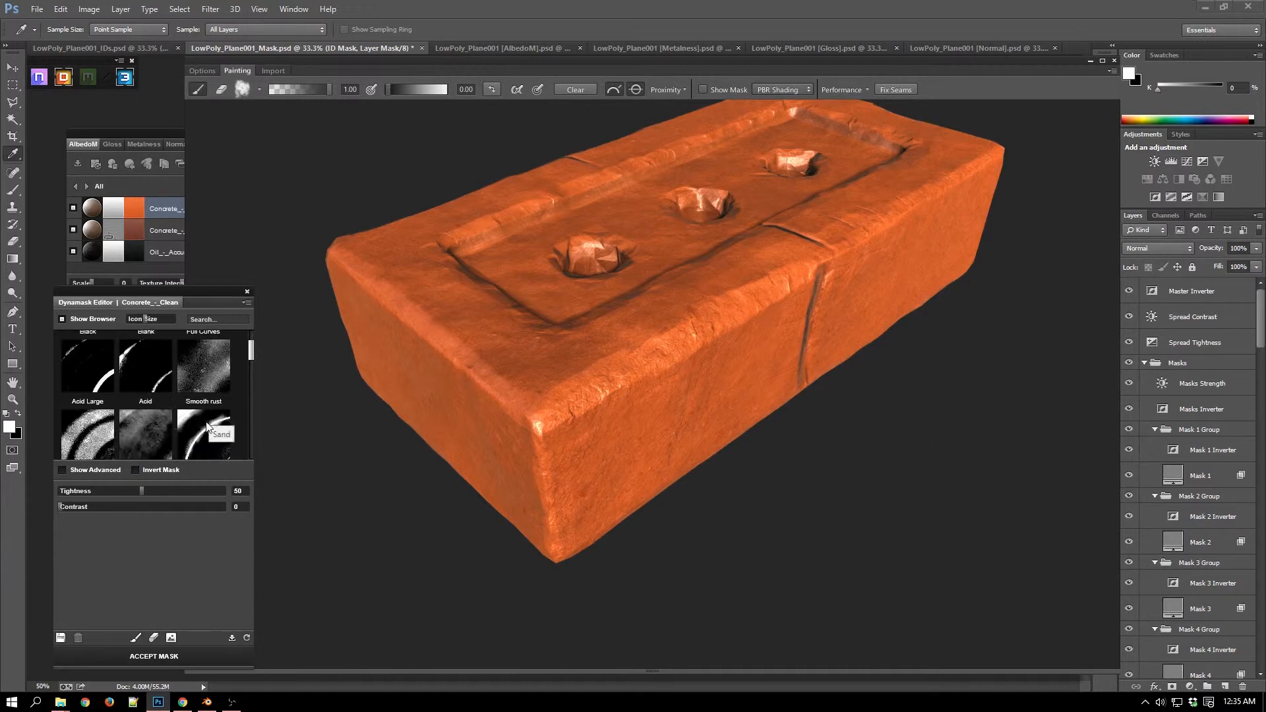
pyautogui.scroll(-2, 107, 434)
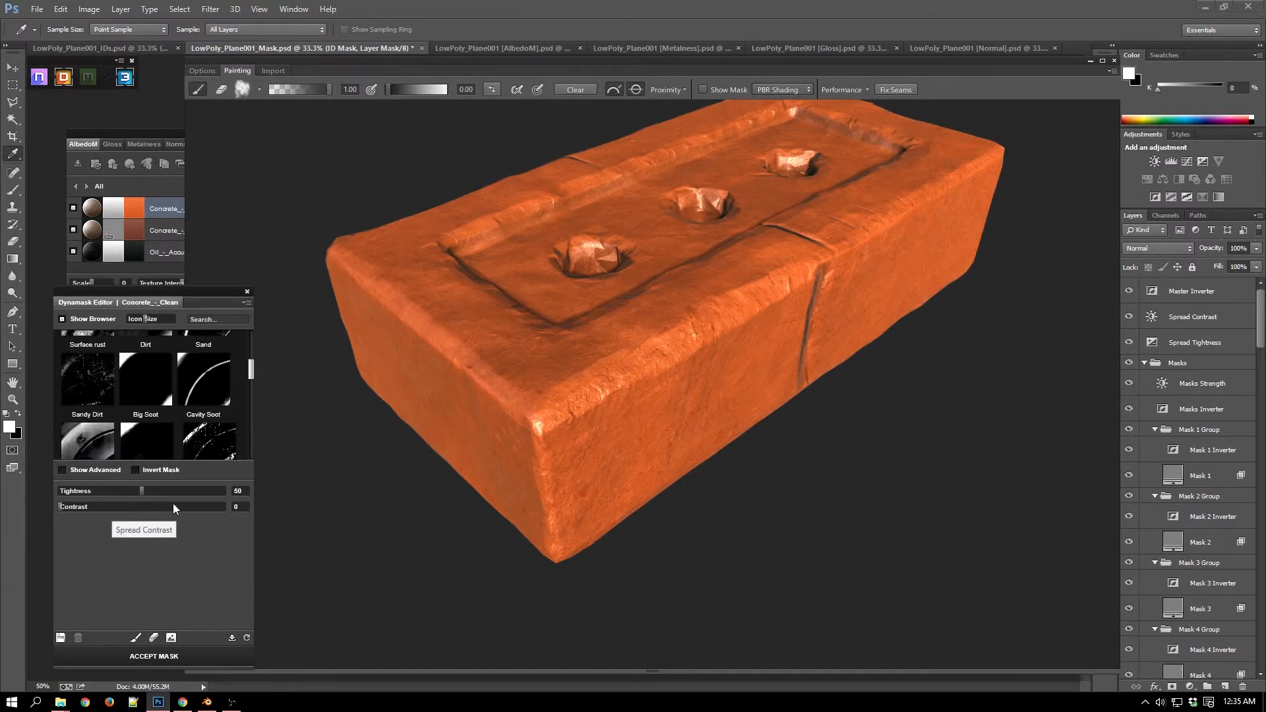
pyautogui.scroll(4, 177, 425)
pyautogui.scroll(2, 212, 397)
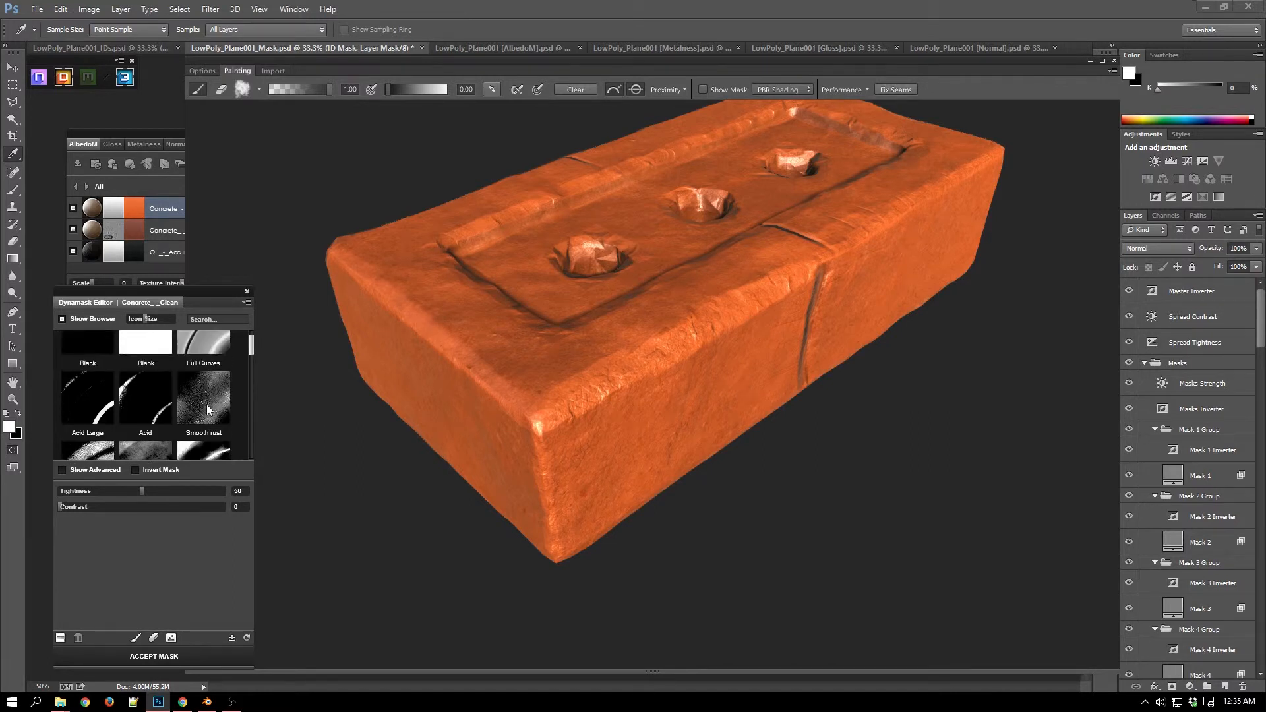
pyautogui.click(212, 364)
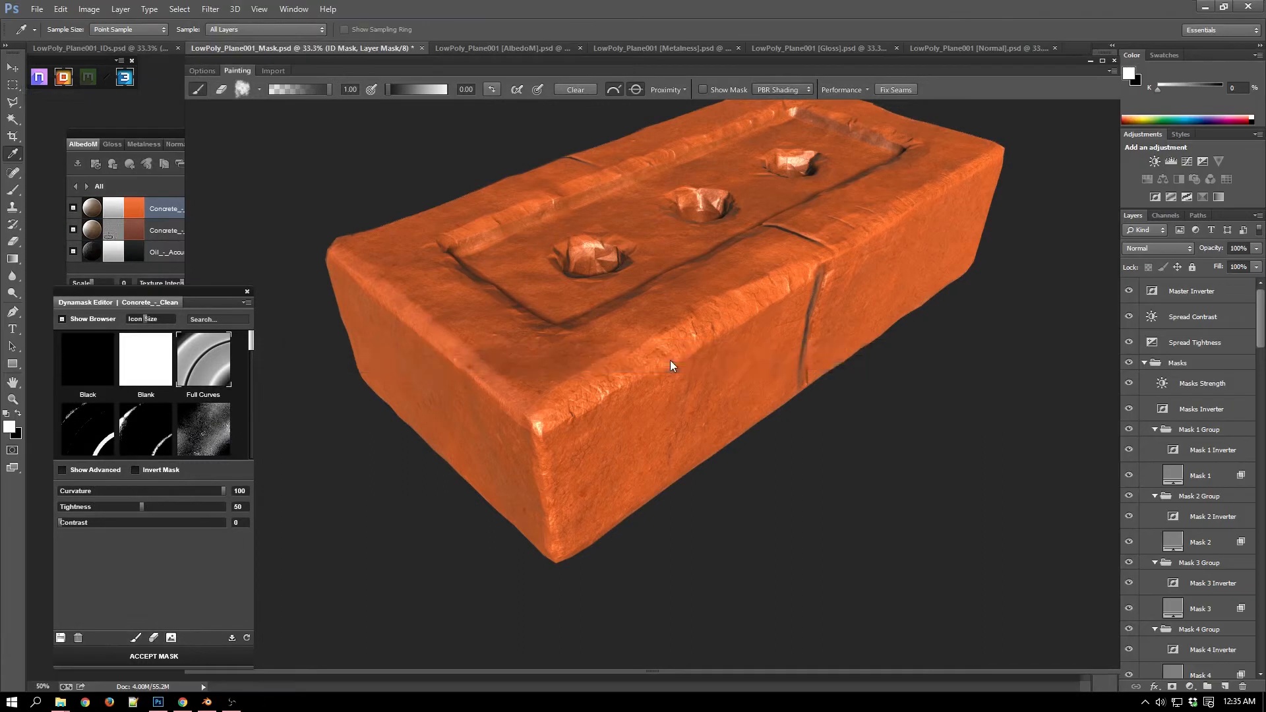
# Confine the orange to the brick's edges by setting the mask's tightness to 73 and contrast to 46
pyautogui.moveTo(586, 380)
pyautogui.mouseDown()
pyautogui.moveTo(575, 403)
pyautogui.moveTo(484, 420)
pyautogui.moveTo(501, 393)
pyautogui.moveTo(587, 386)
pyautogui.mouseUp()
pyautogui.moveTo(488, 338); pyautogui.dragTo(487, 359)
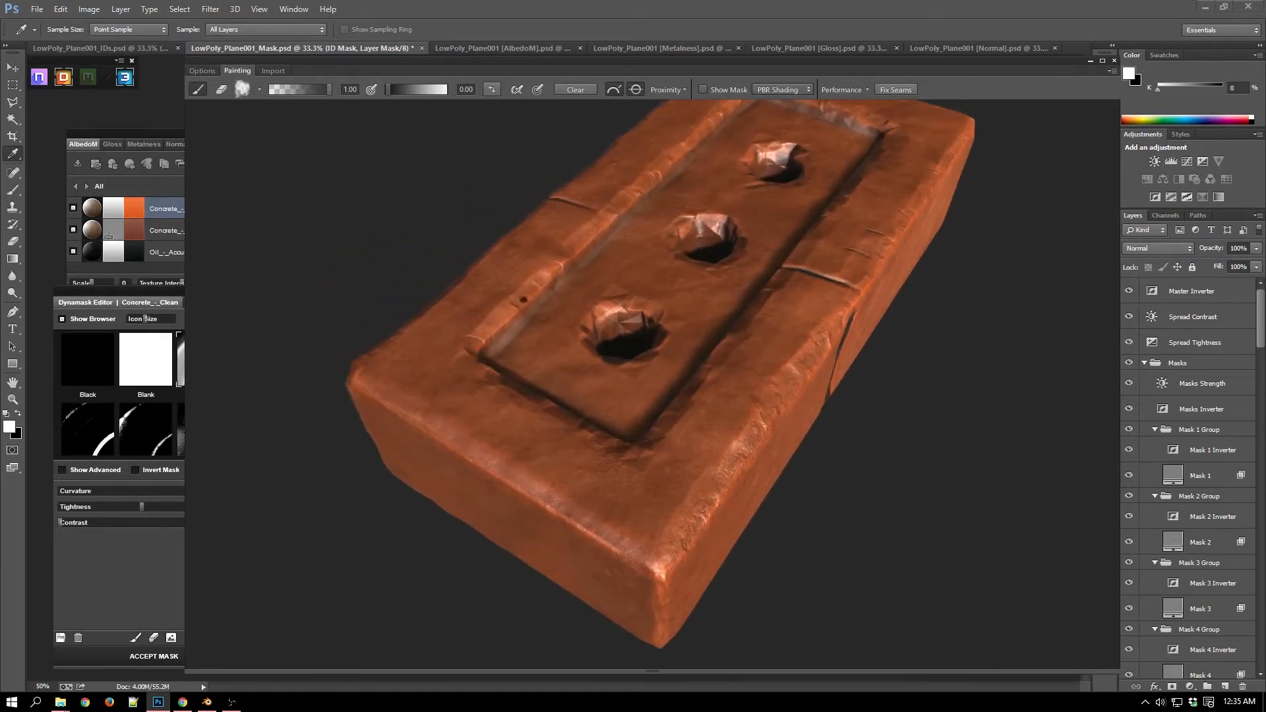
pyautogui.scroll(8, 504, 331)
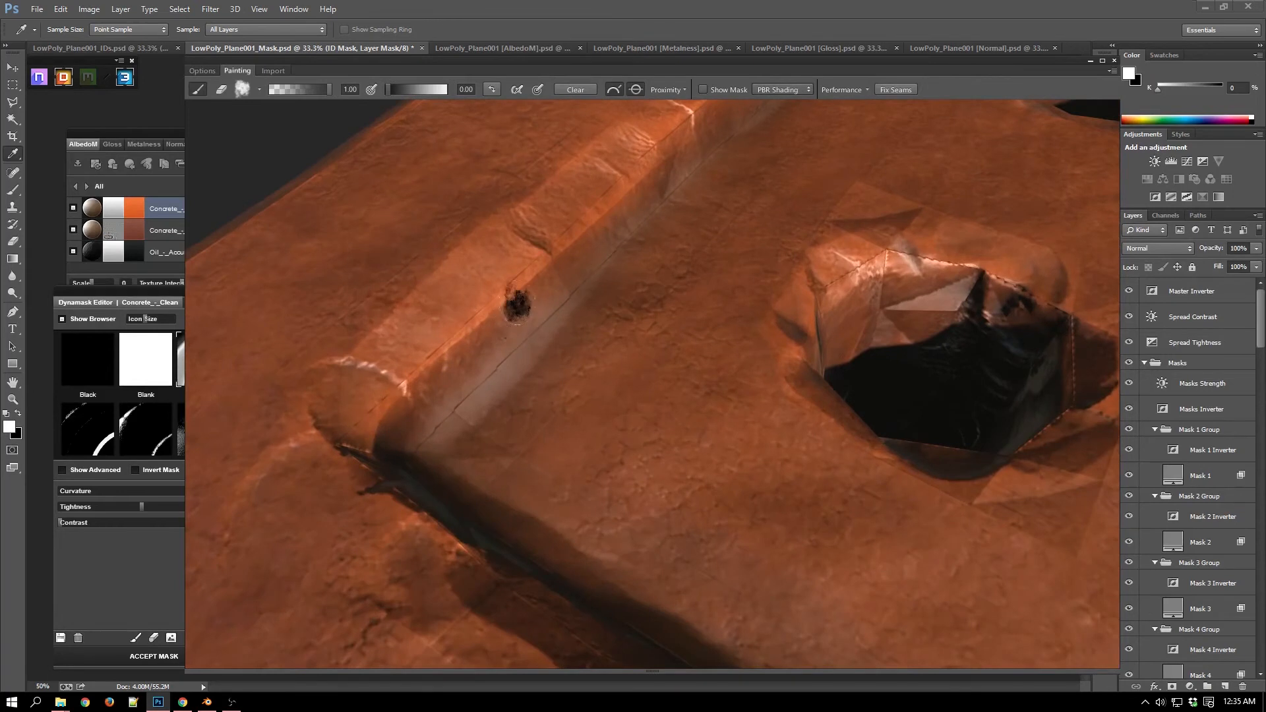
pyautogui.scroll(-6, 507, 337)
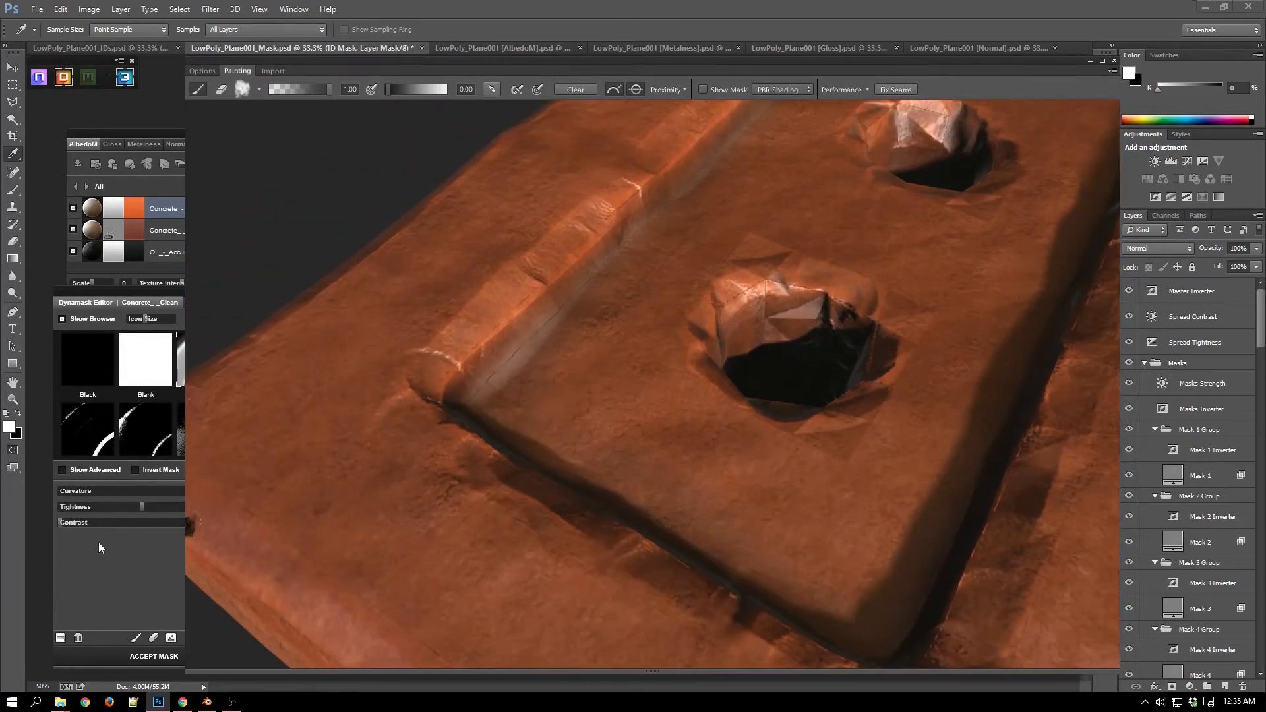
pyautogui.moveTo(143, 507); pyautogui.dragTo(181, 508)
pyautogui.moveTo(62, 525); pyautogui.dragTo(120, 525)
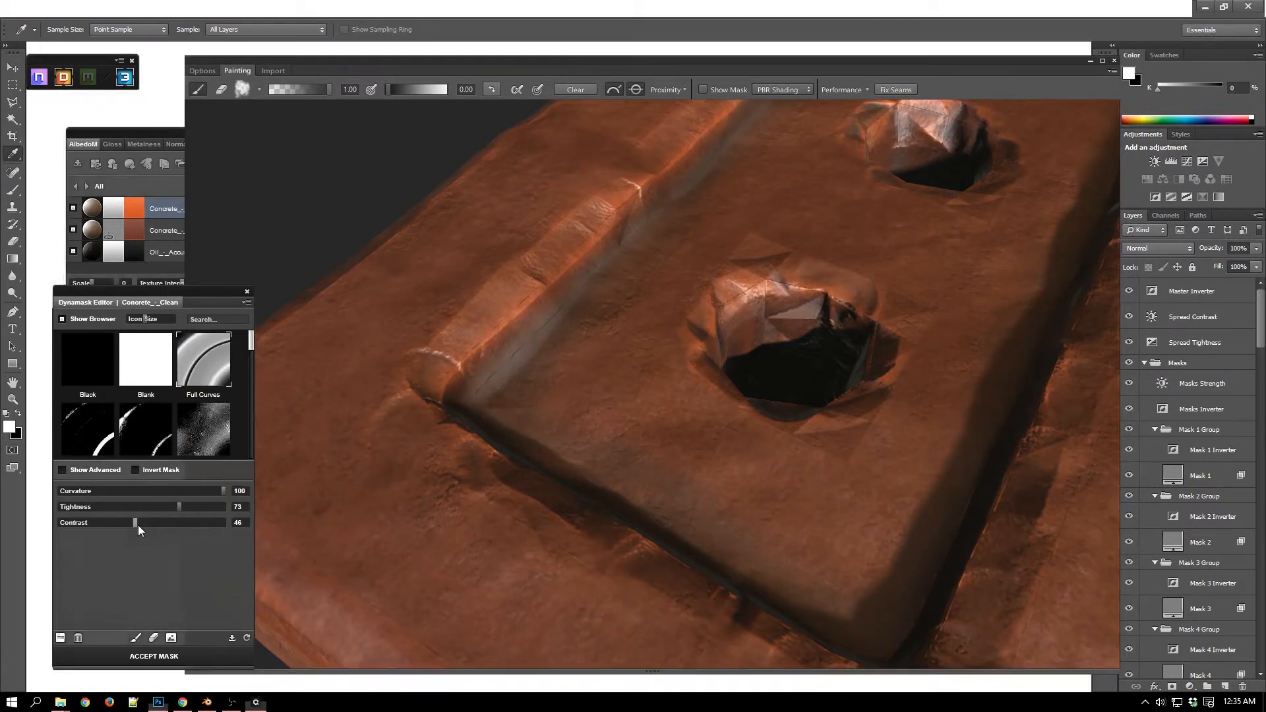
pyautogui.scroll(-3, 494, 434)
pyautogui.moveTo(623, 461)
pyautogui.mouseDown()
pyautogui.moveTo(557, 447)
pyautogui.moveTo(606, 454)
pyautogui.moveTo(702, 388)
pyautogui.mouseUp()
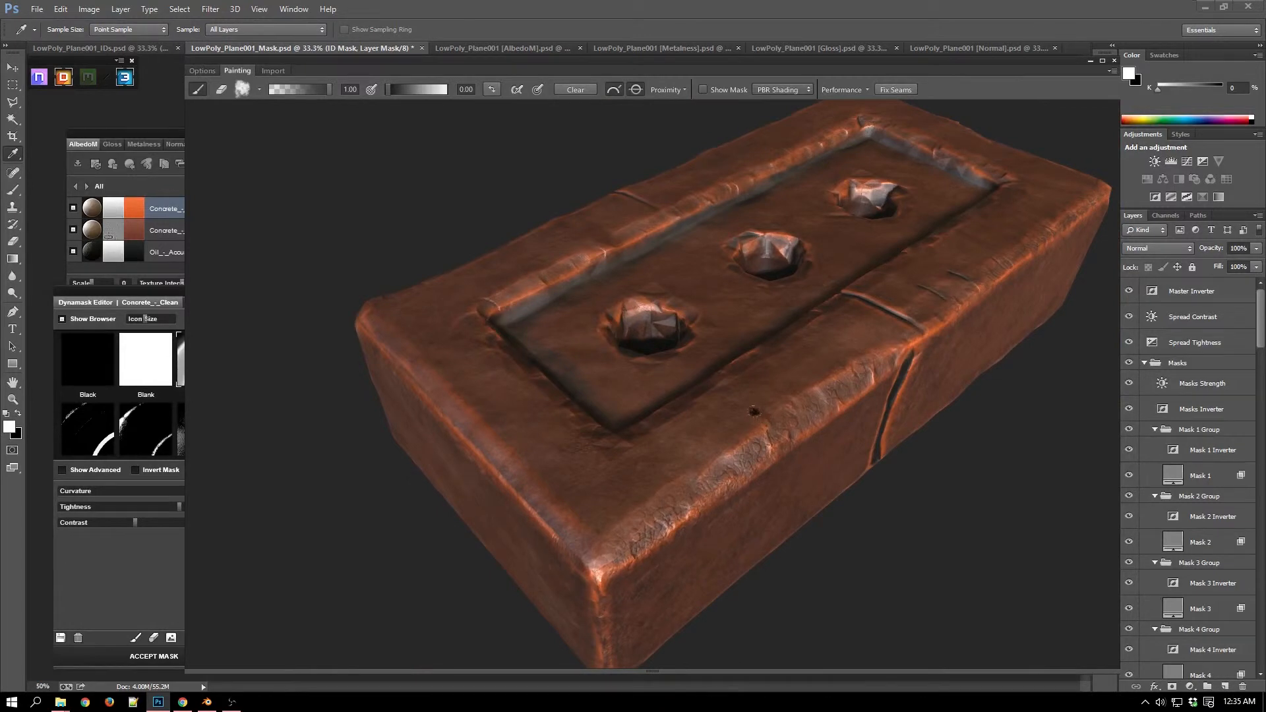
pyautogui.moveTo(750, 396)
pyautogui.mouseDown()
pyautogui.moveTo(630, 404)
pyautogui.moveTo(679, 389)
pyautogui.moveTo(757, 413)
pyautogui.mouseUp()
# Change the lower Concrete - Clean layer's reflectance colour to a brighter, more saturated red
pyautogui.click(144, 251)
pyautogui.doubleClick(140, 230)
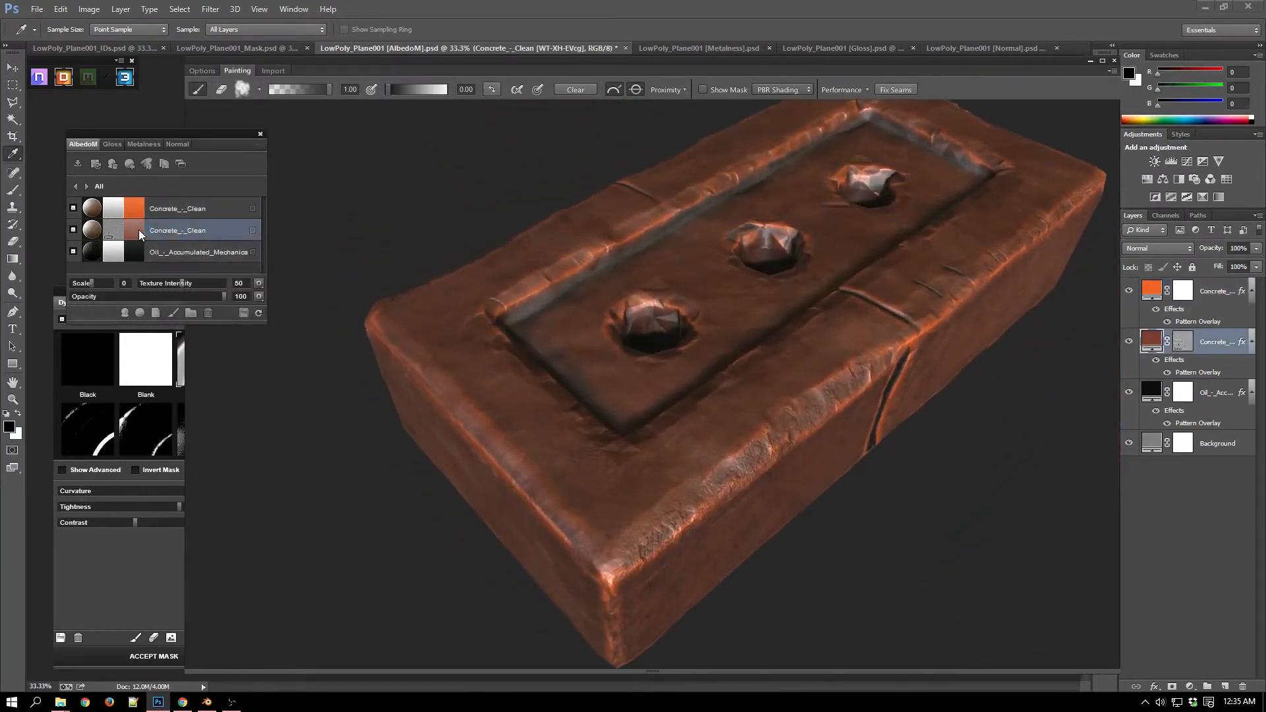
pyautogui.moveTo(712, 370); pyautogui.dragTo(268, 405)
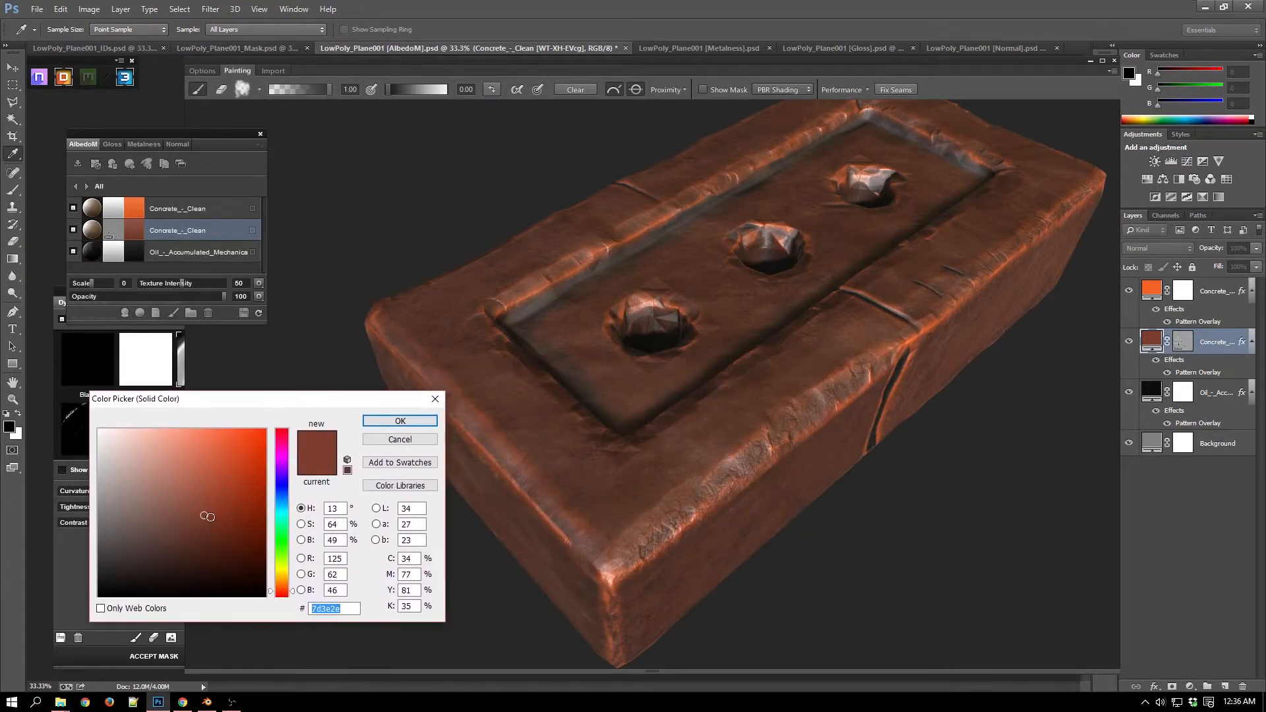
pyautogui.moveTo(204, 514); pyautogui.dragTo(232, 486)
pyautogui.click(399, 420)
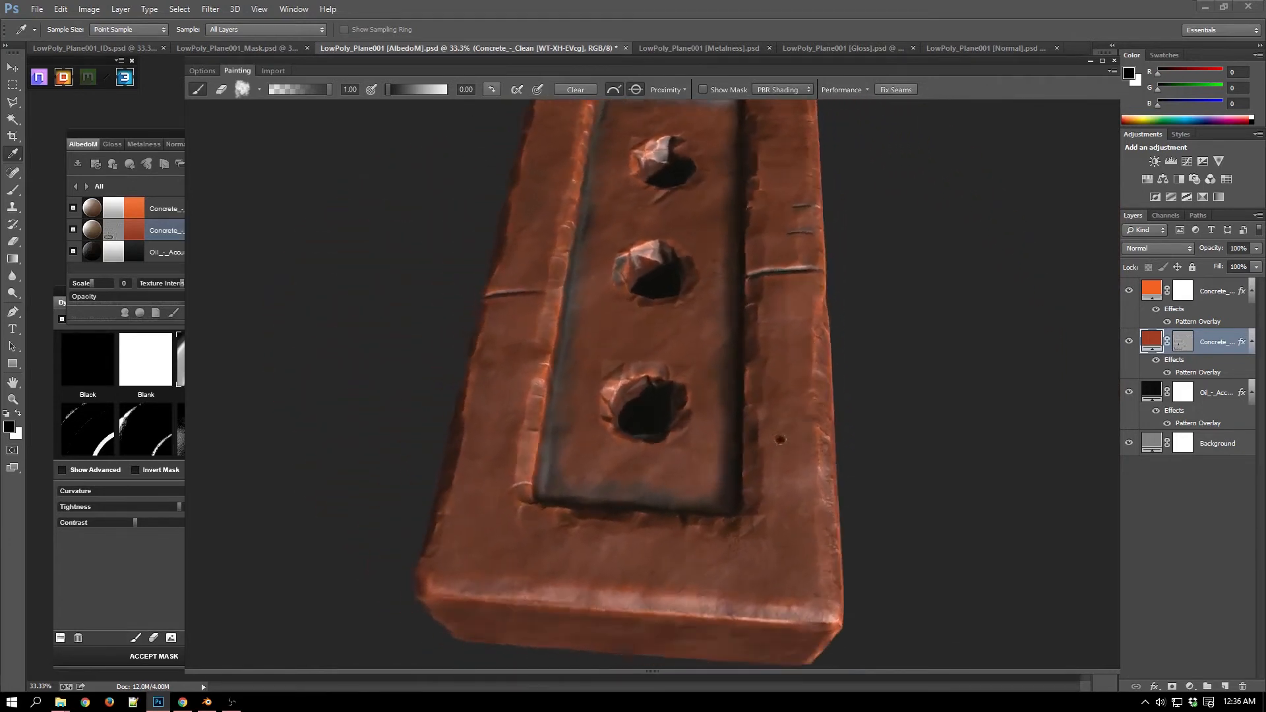
# Try to reopen the Concrete - Clean masks in full shaded mode without keeping the pending mask edits, and look over the brick
pyautogui.click(124, 266)
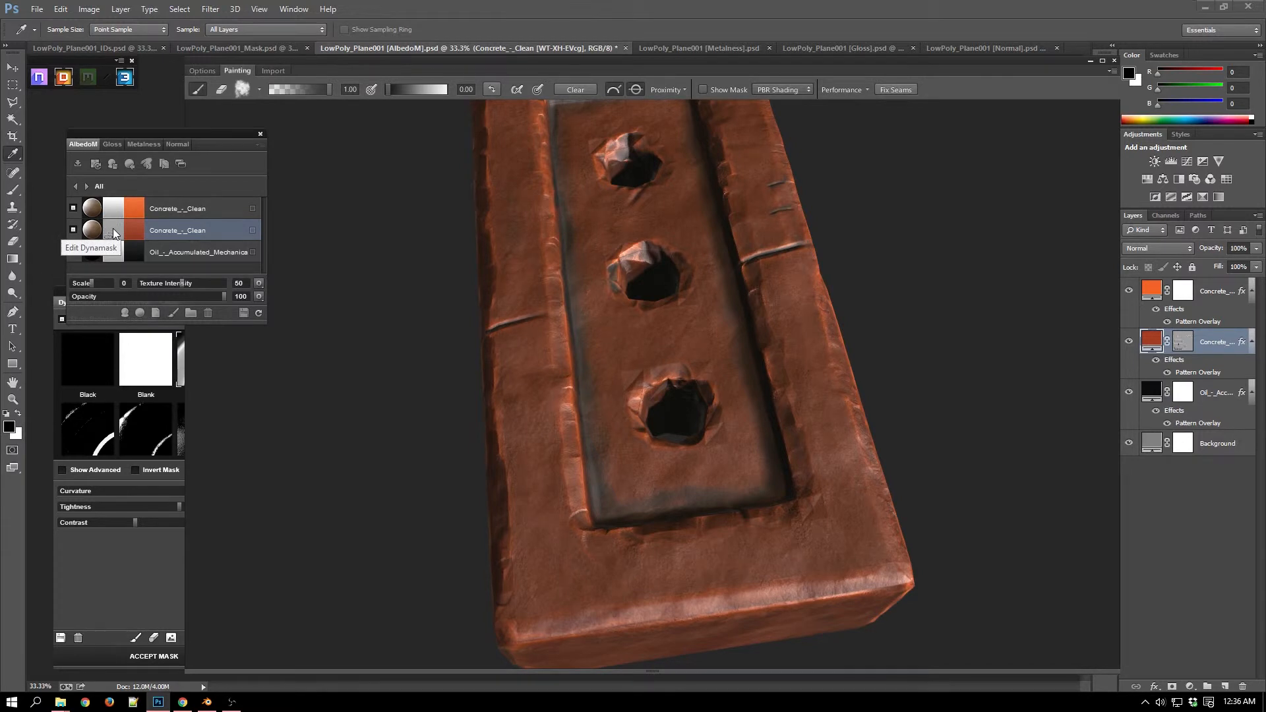
pyautogui.click(113, 228)
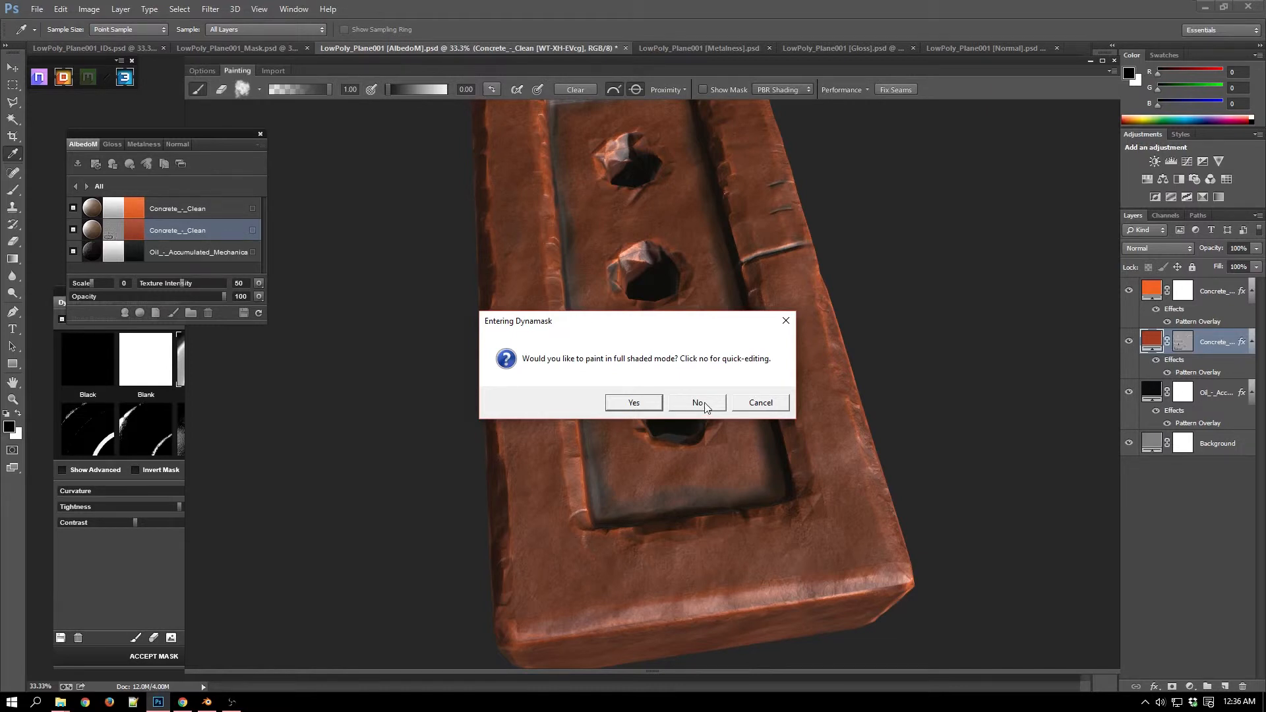
pyautogui.click(655, 404)
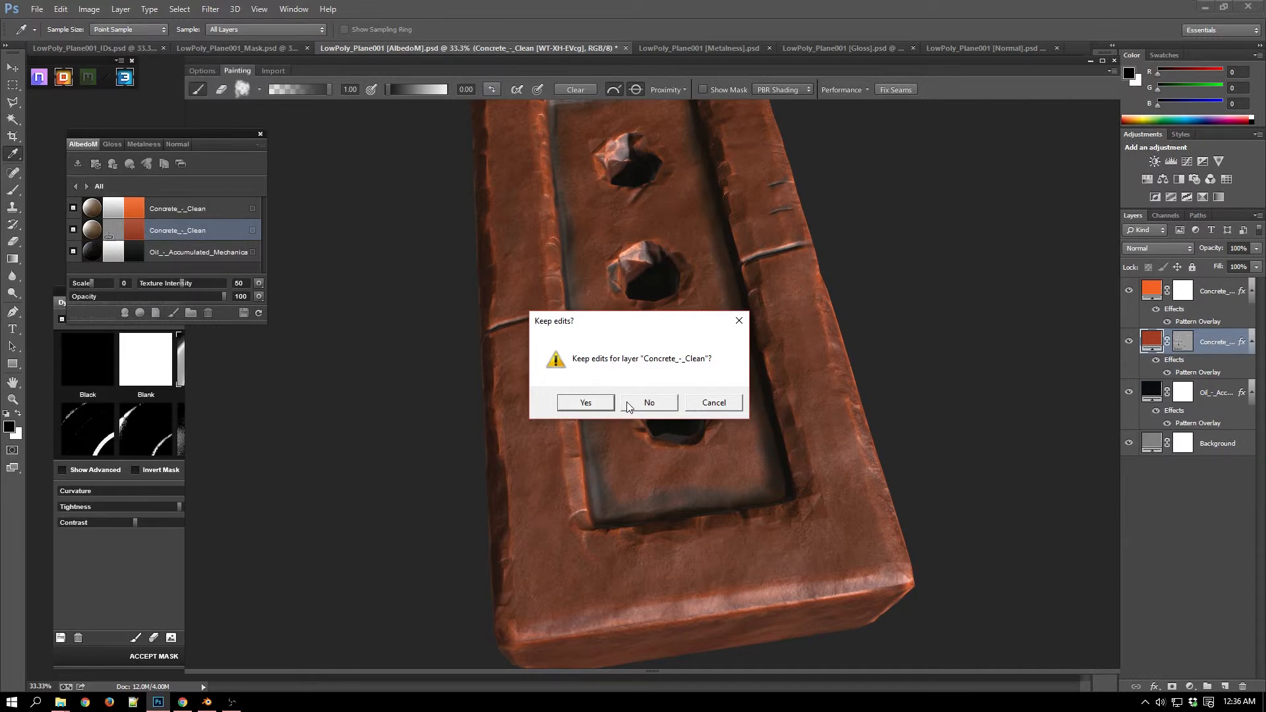
pyautogui.click(646, 405)
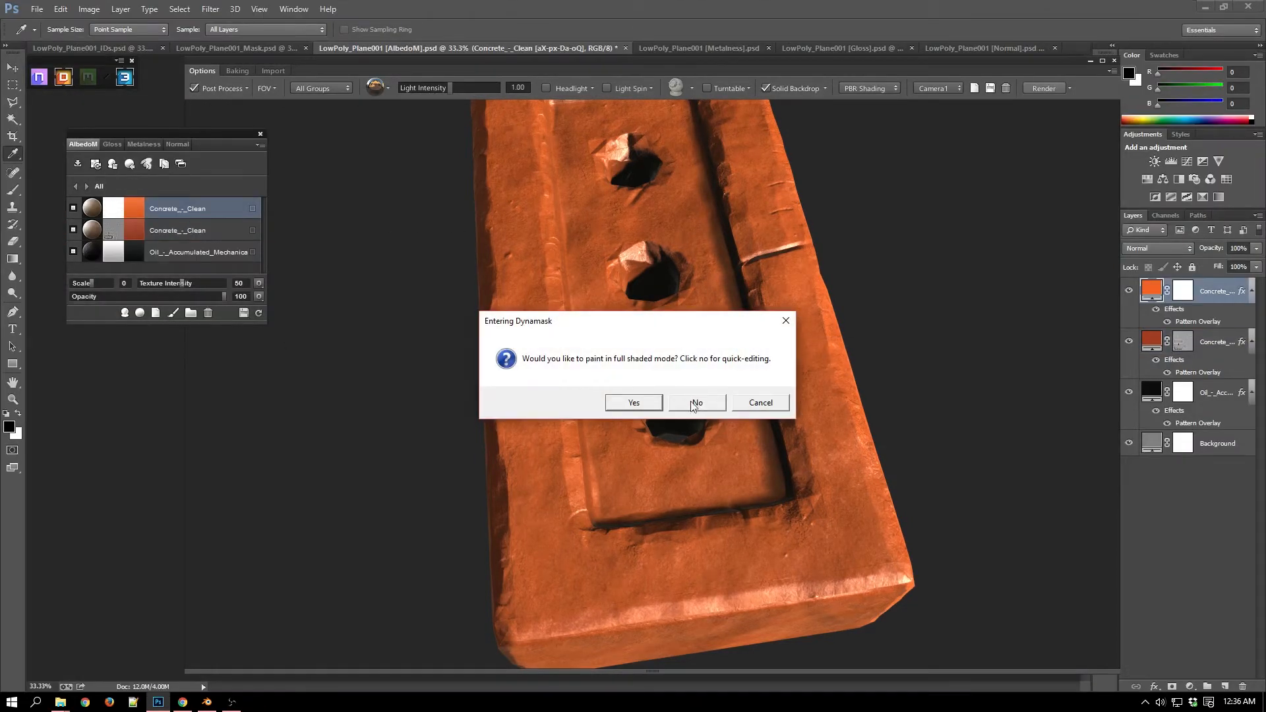
pyautogui.click(648, 403)
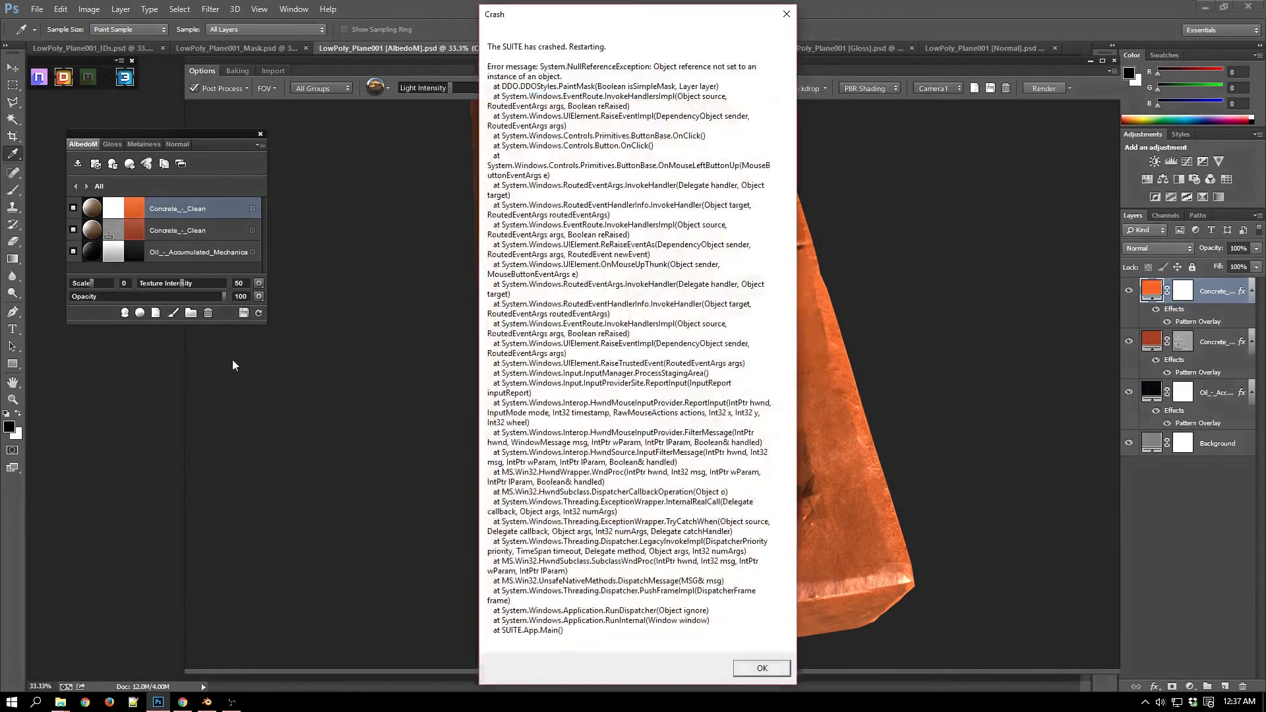
pyautogui.click(752, 667)
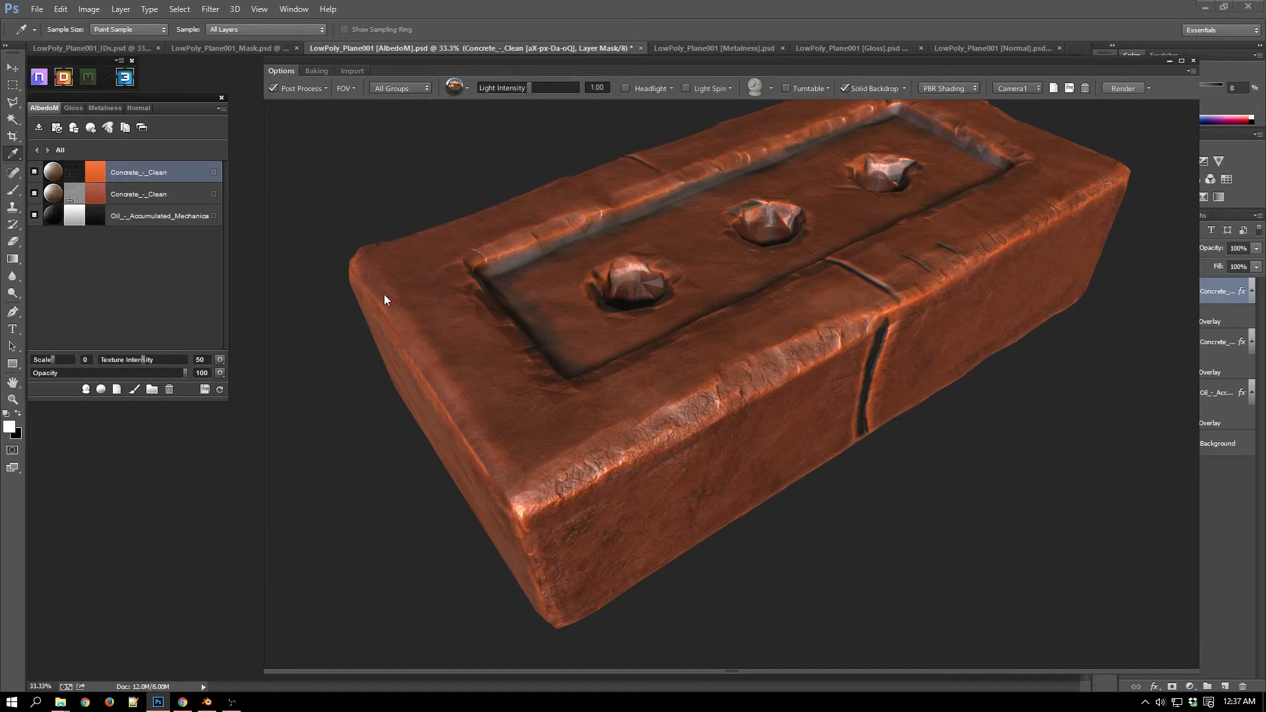
pyautogui.moveTo(449, 300); pyautogui.dragTo(420, 356)
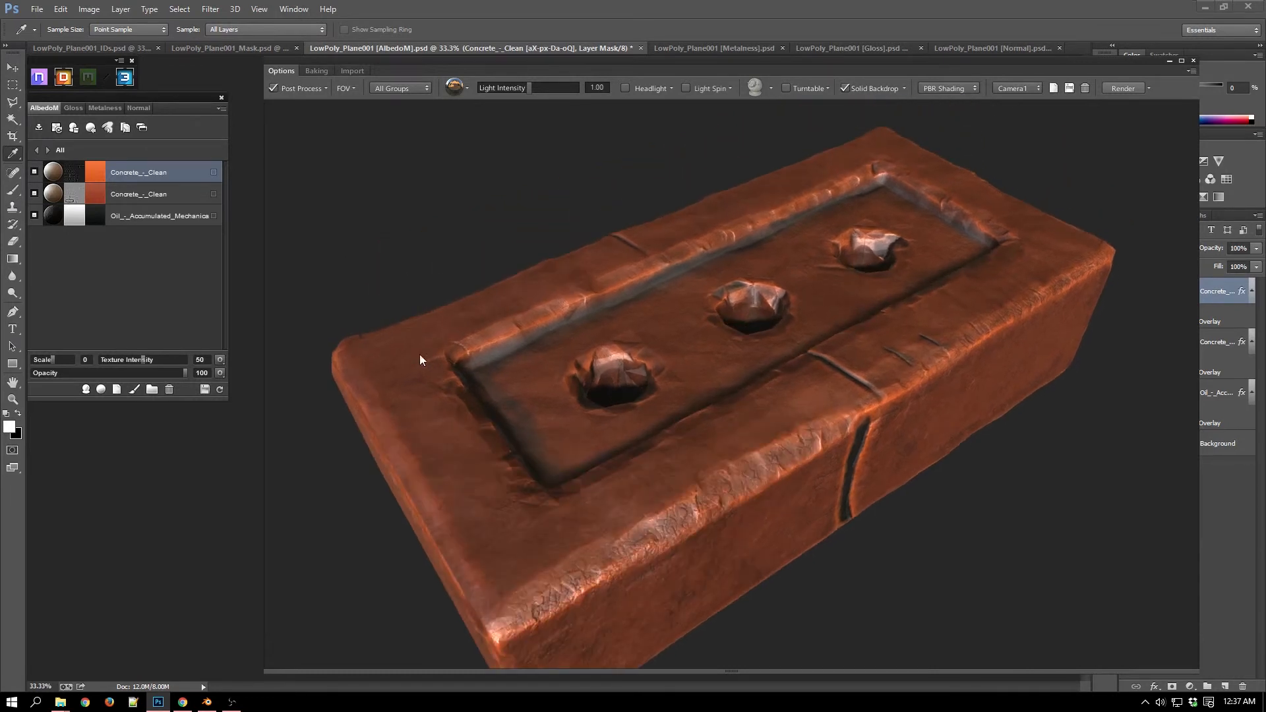
# Open the lower Concrete - Clean layer's Dynamask in full shaded mode and try the Sand mask preset on the brick
pyautogui.click(72, 194)
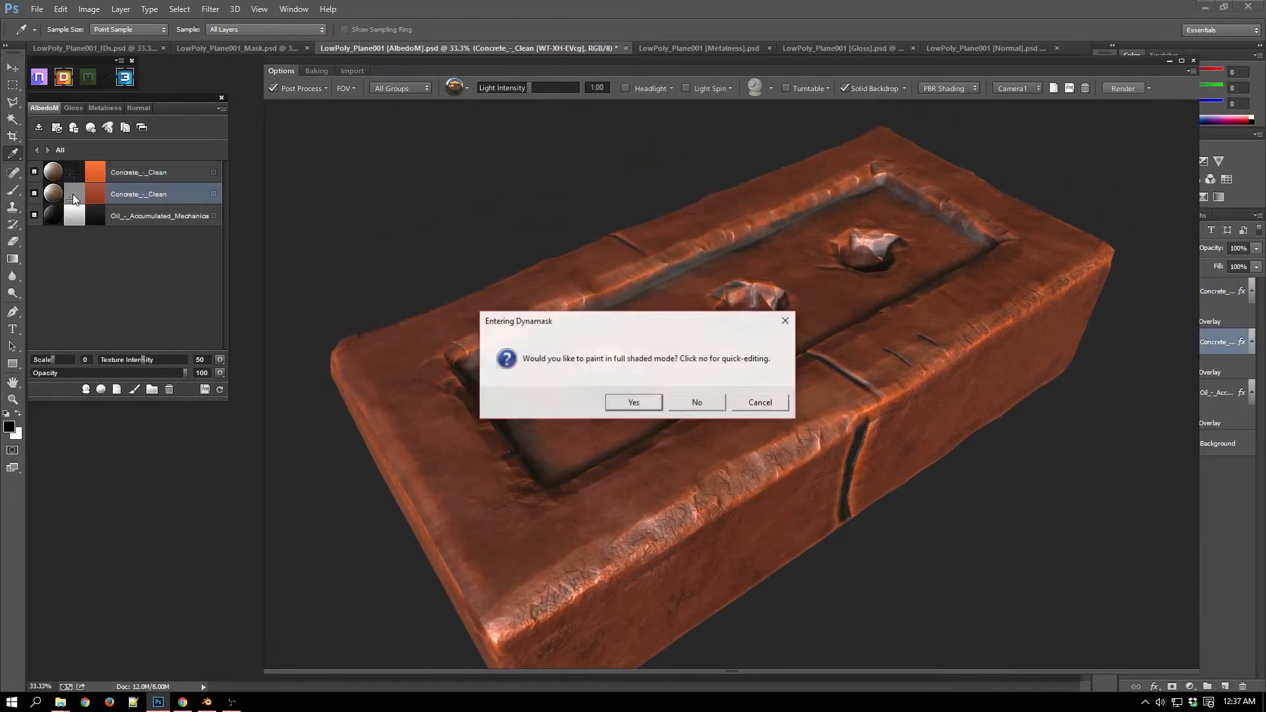
pyautogui.click(634, 403)
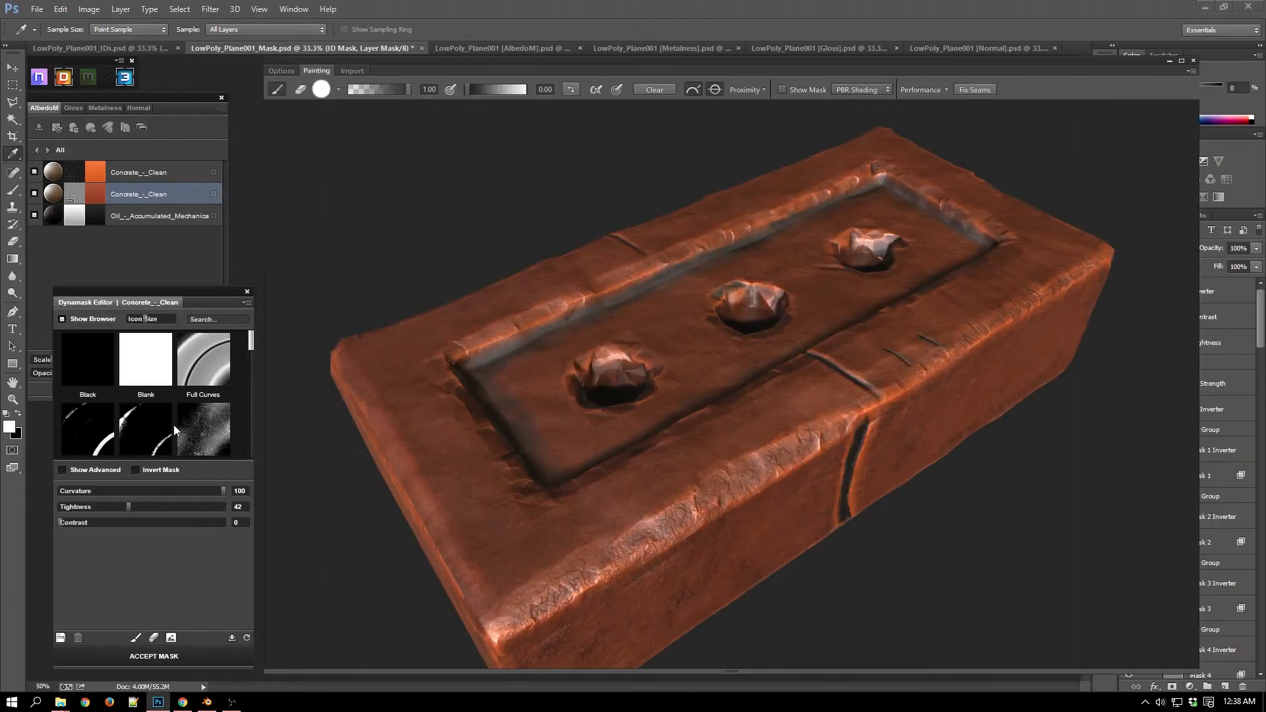
pyautogui.scroll(-3, 192, 418)
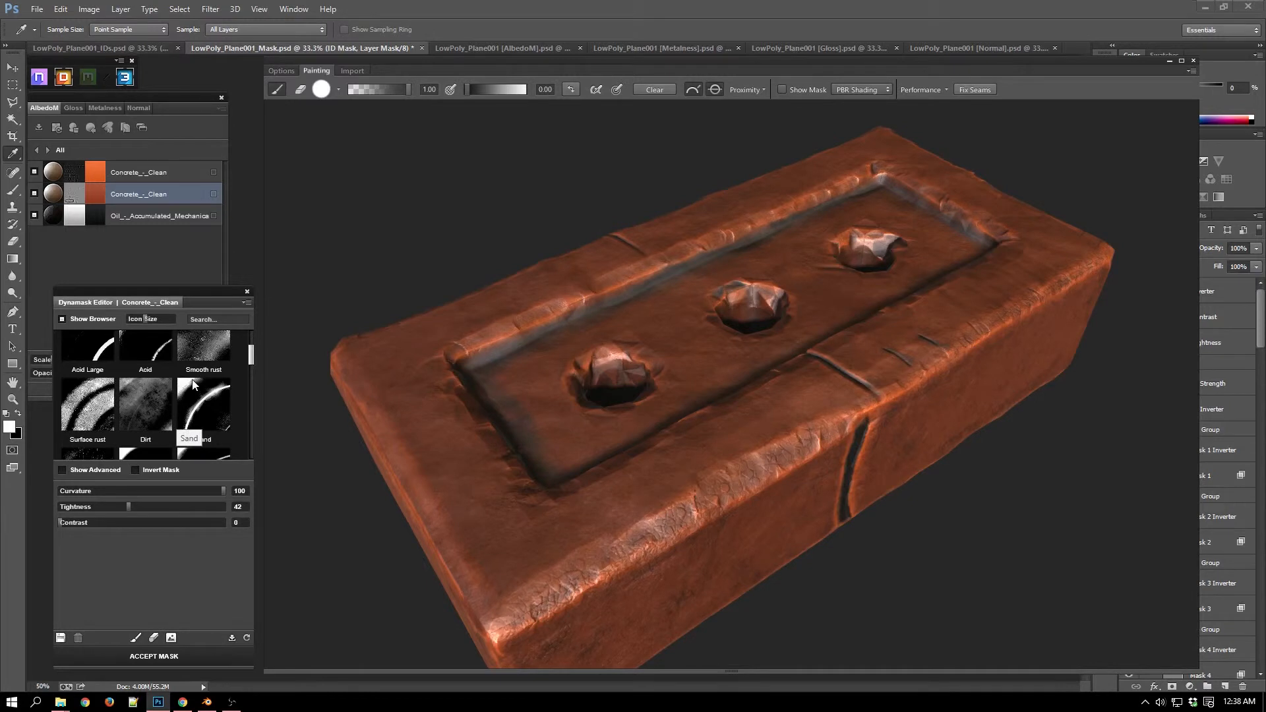
pyautogui.click(211, 400)
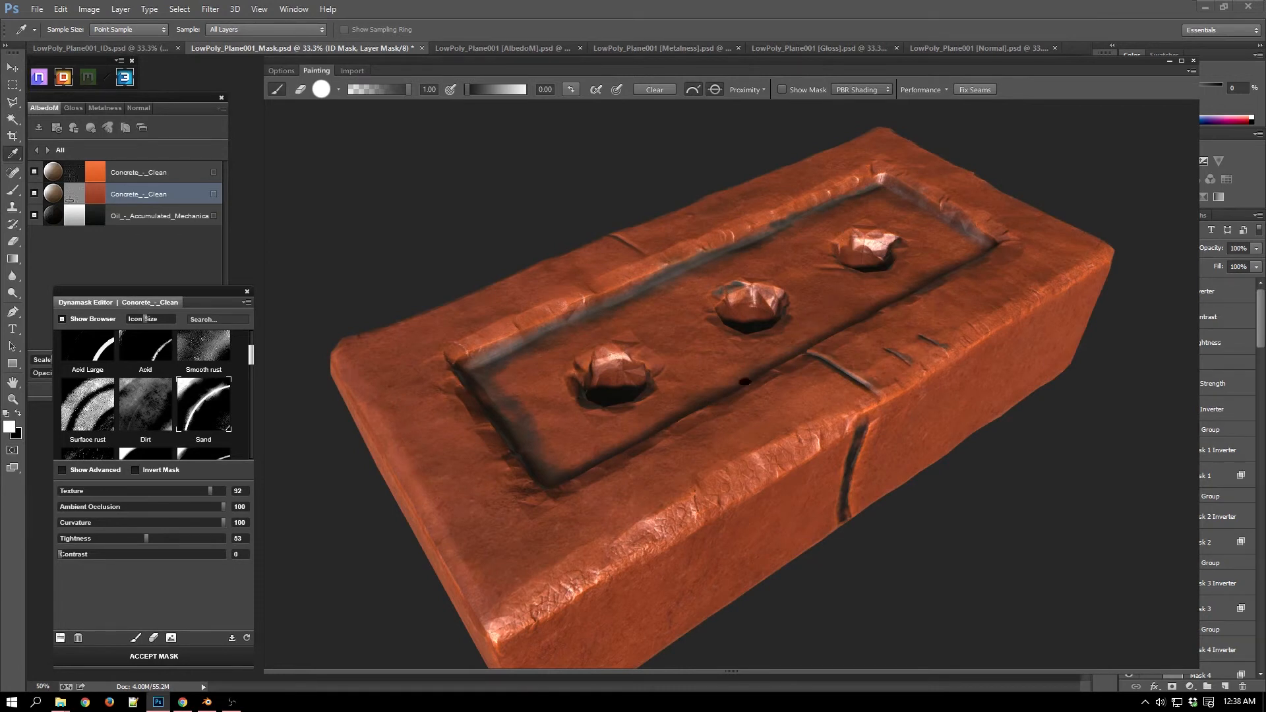
pyautogui.moveTo(412, 300); pyautogui.dragTo(914, 454)
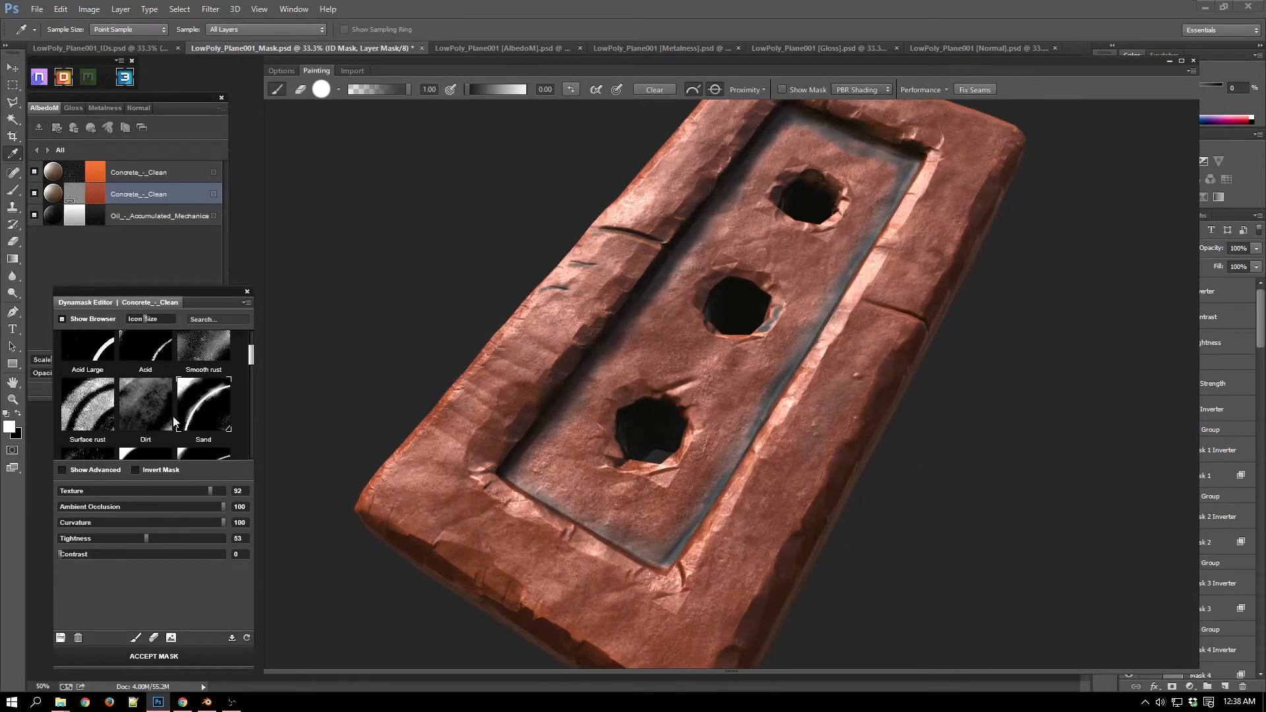
# Try the Cavity Soot and Light Edge Scratches presets on the lower Concrete - Clean layer's mask
pyautogui.scroll(-2, 172, 417)
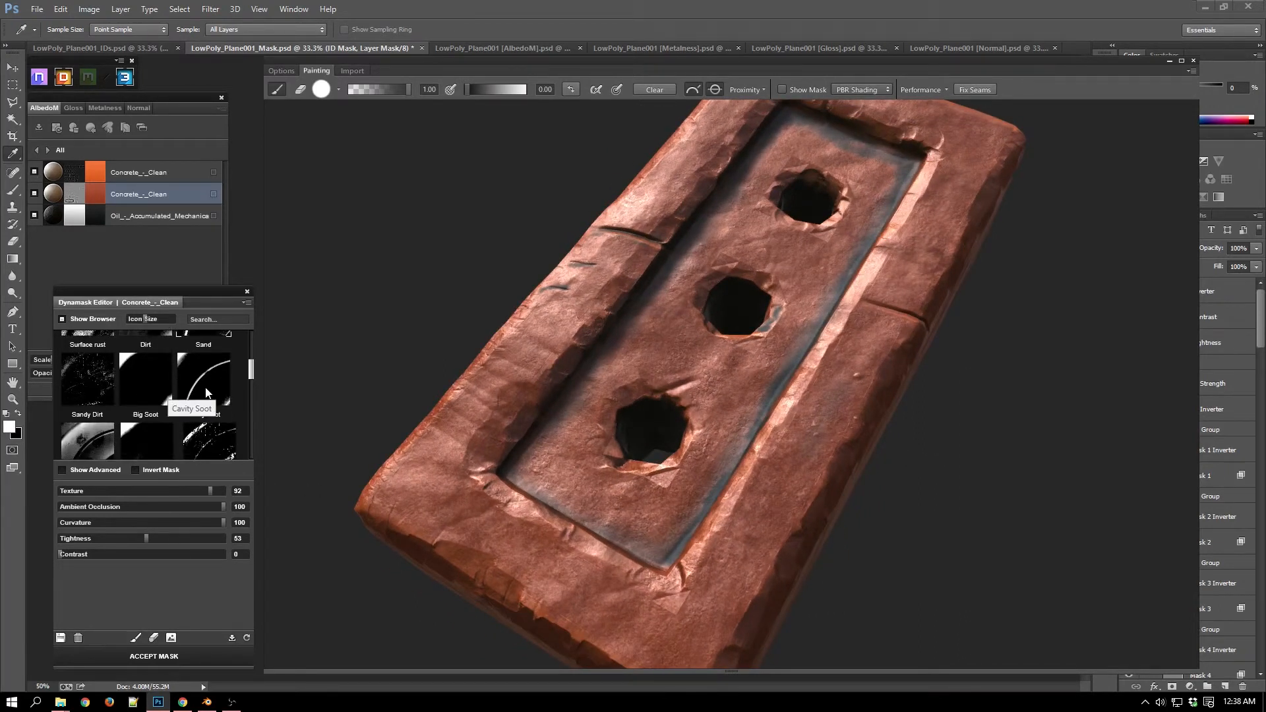
pyautogui.click(205, 392)
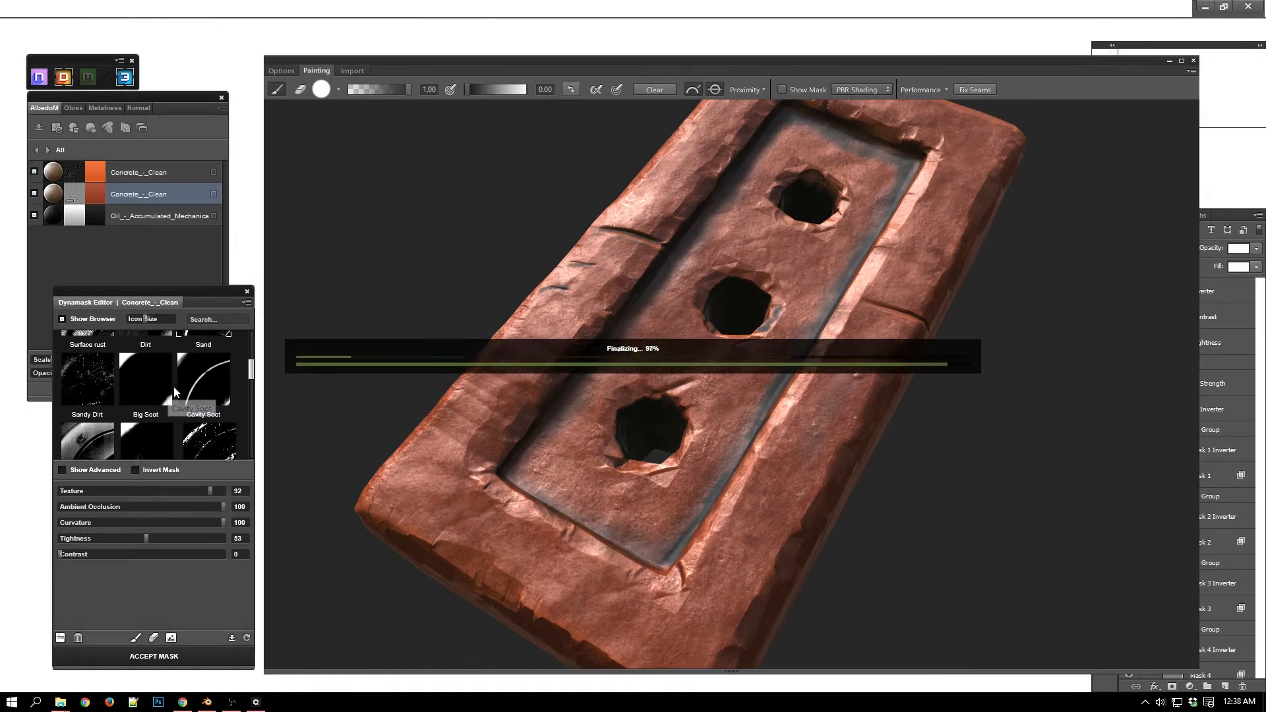
pyautogui.moveTo(523, 453); pyautogui.dragTo(456, 467)
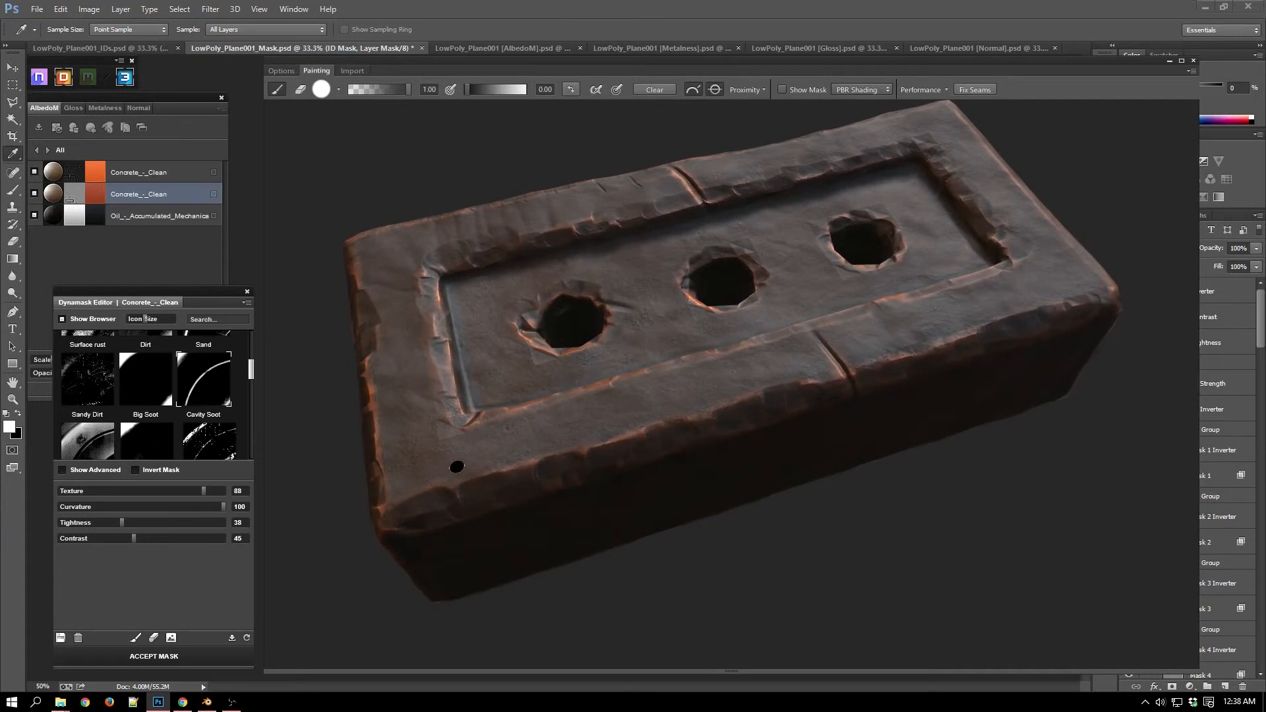
pyautogui.click(153, 429)
pyautogui.moveTo(498, 395); pyautogui.dragTo(522, 404)
pyautogui.scroll(-1, 241, 448)
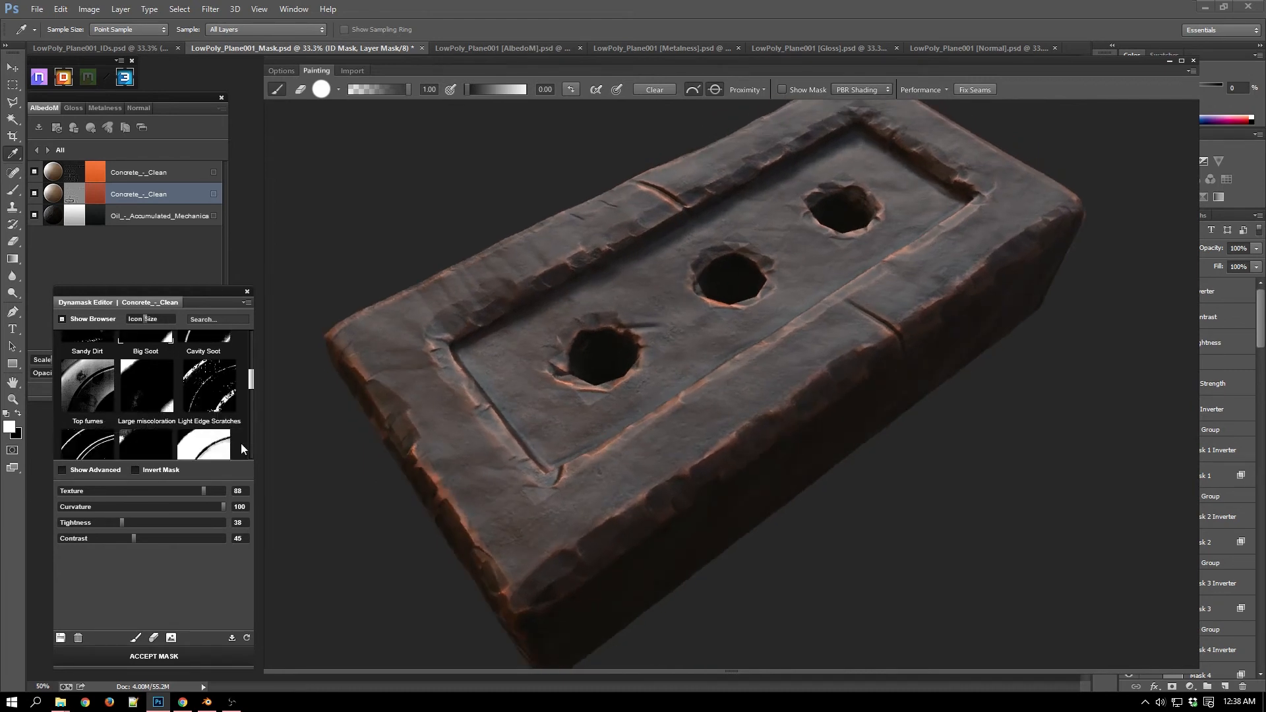
pyautogui.scroll(-1, 188, 439)
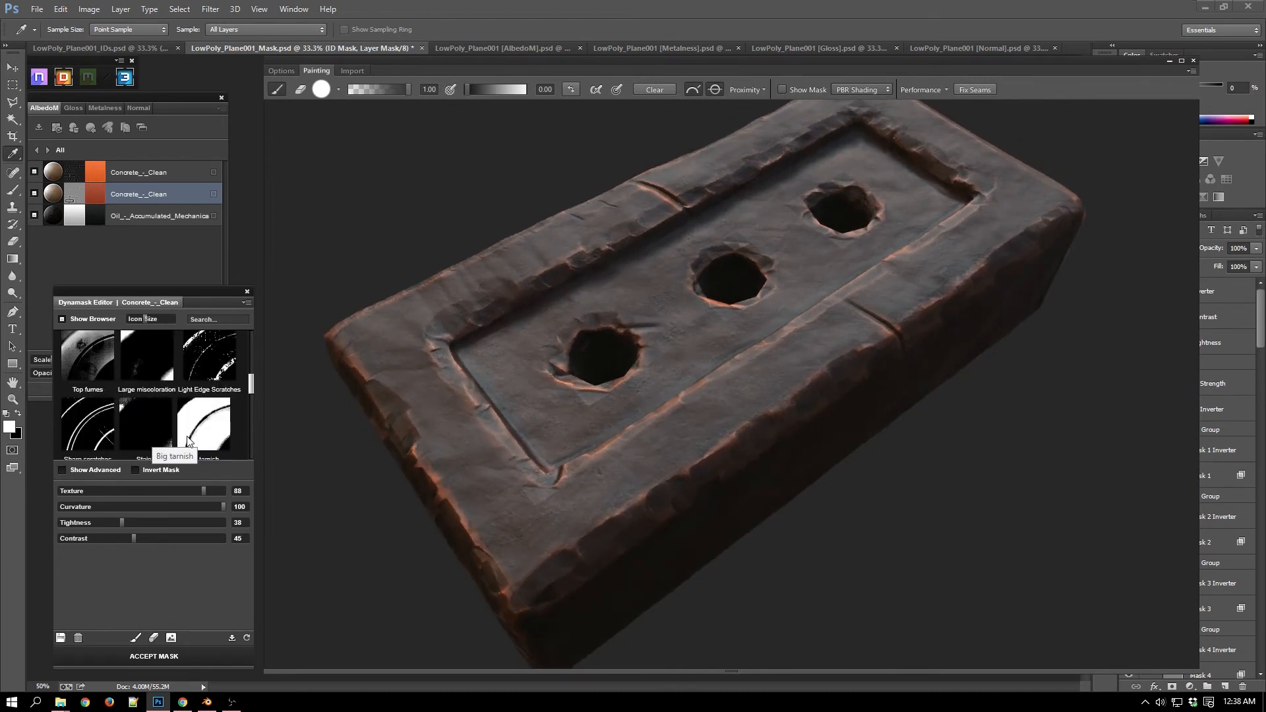
pyautogui.click(208, 362)
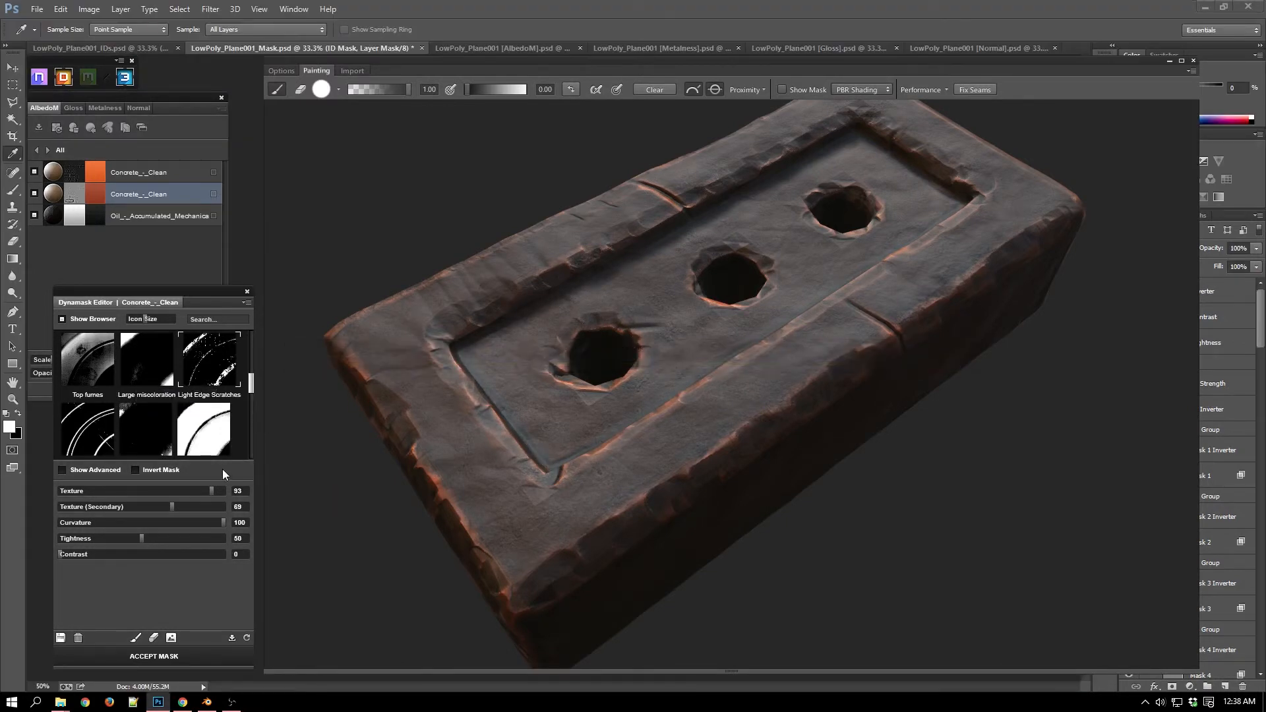
# Apply the Edge tarnish preset to the lower Concrete - Clean mask with the mask inverted, and accept it
pyautogui.scroll(-4, 197, 403)
pyautogui.moveTo(196, 402); pyautogui.dragTo(326, 373)
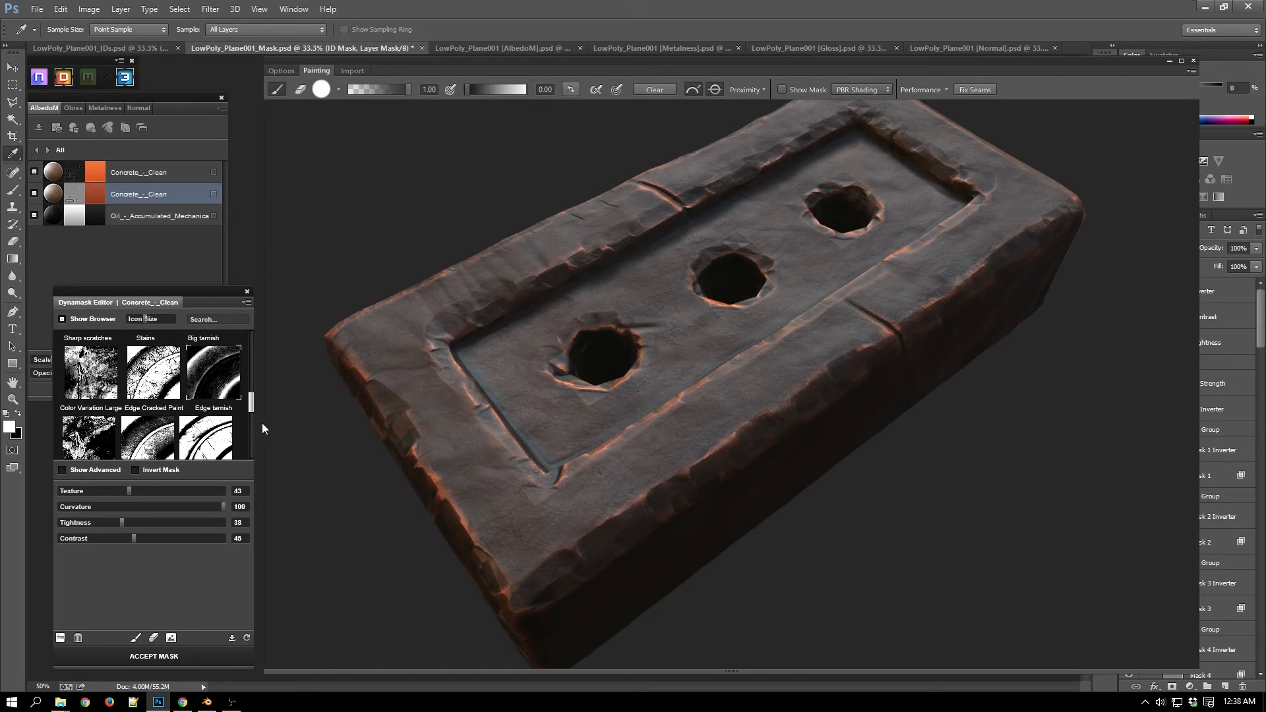
pyautogui.click(135, 470)
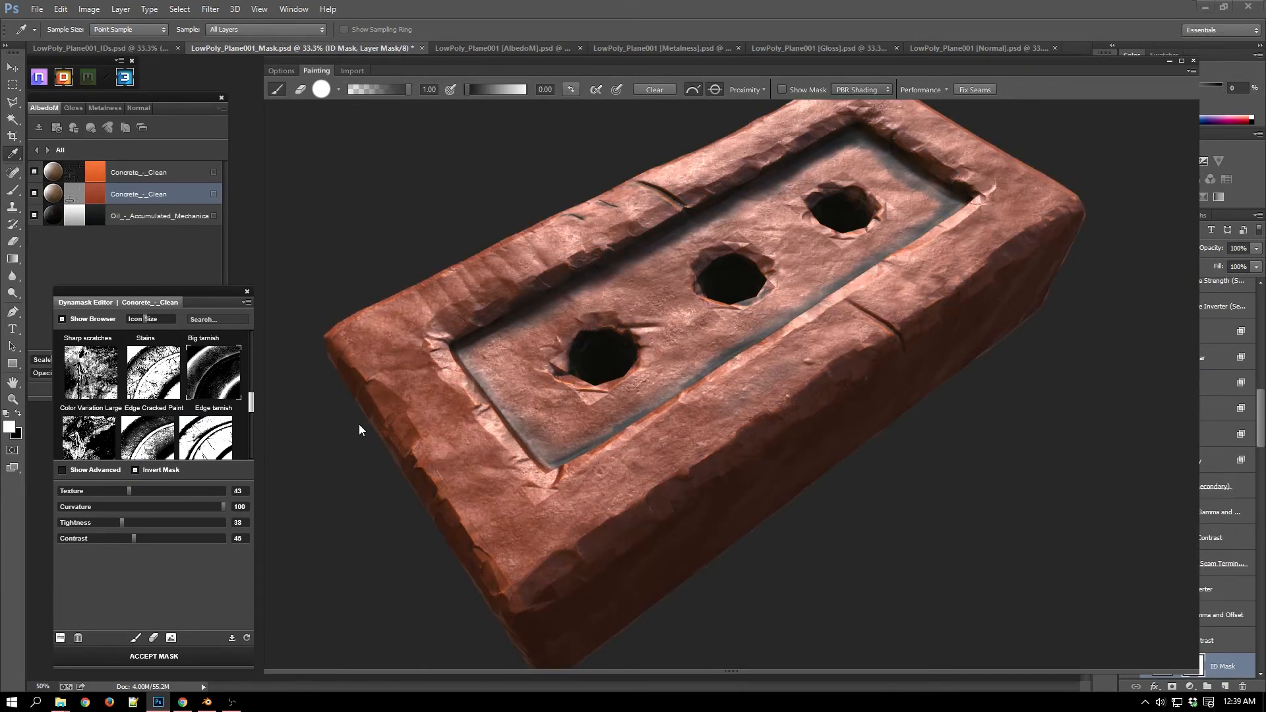
pyautogui.moveTo(406, 422); pyautogui.dragTo(803, 377)
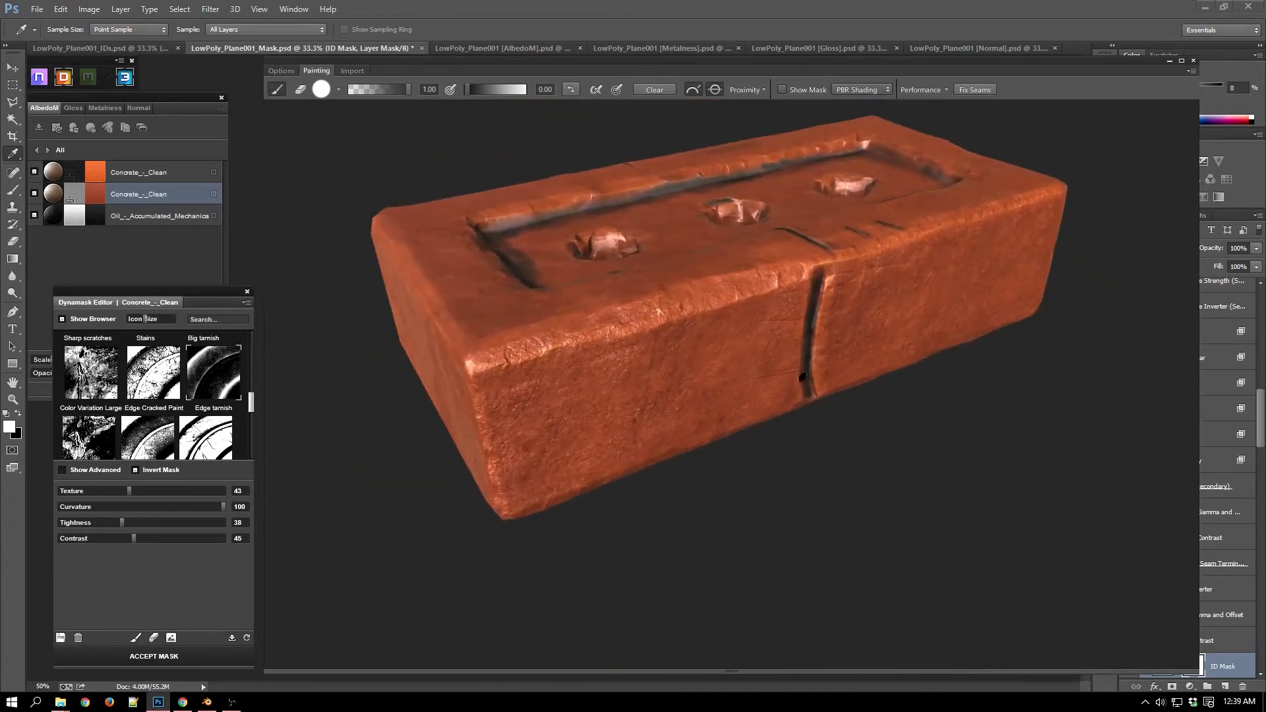
pyautogui.scroll(-3, 178, 445)
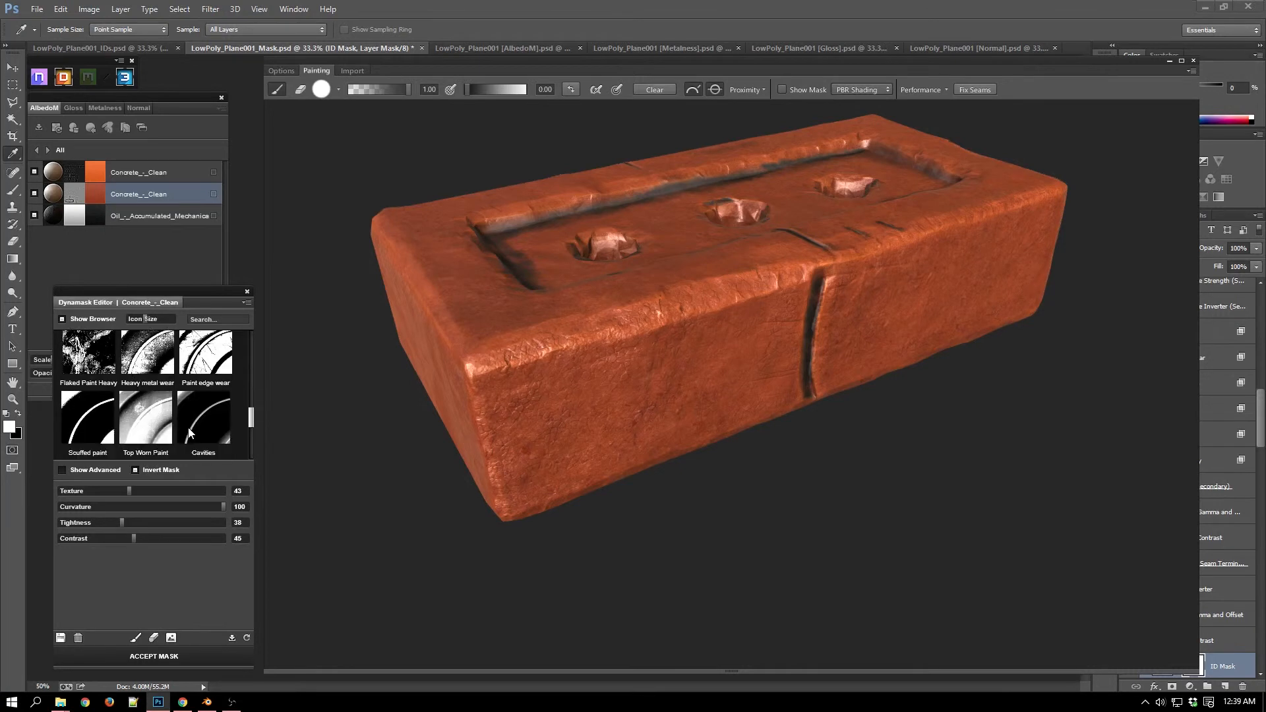
pyautogui.scroll(-1, 212, 410)
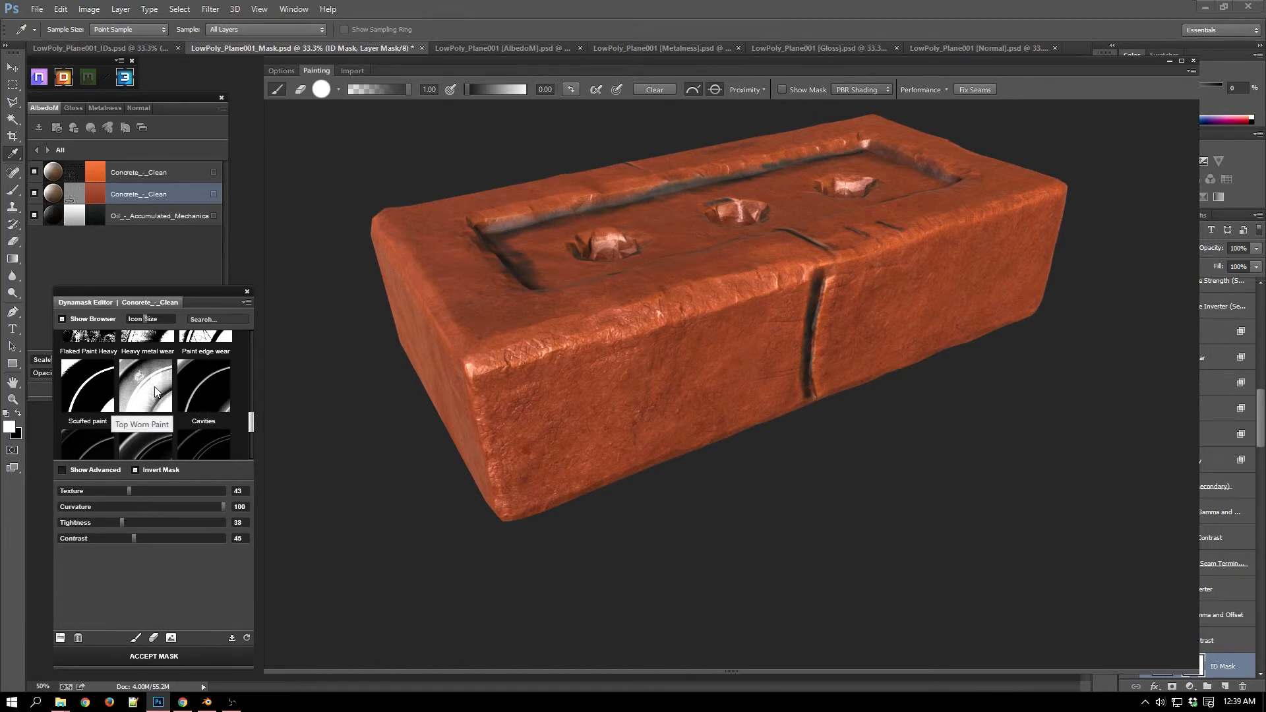
pyautogui.click(154, 656)
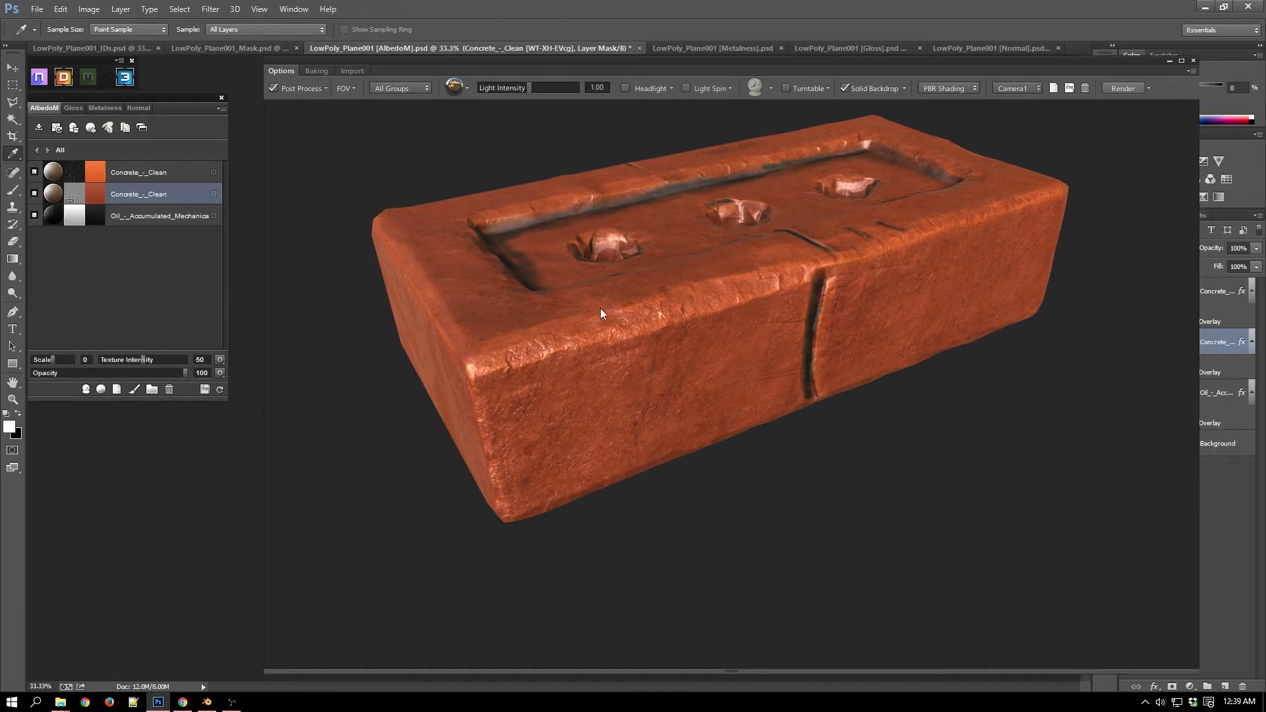
# In the Gloss map, reduce the lower Concrete - Clean layer's gloss to a dark grey
pyautogui.moveTo(616, 302); pyautogui.dragTo(686, 407)
pyautogui.scroll(-3, 690, 427)
pyautogui.scroll(-3, 733, 481)
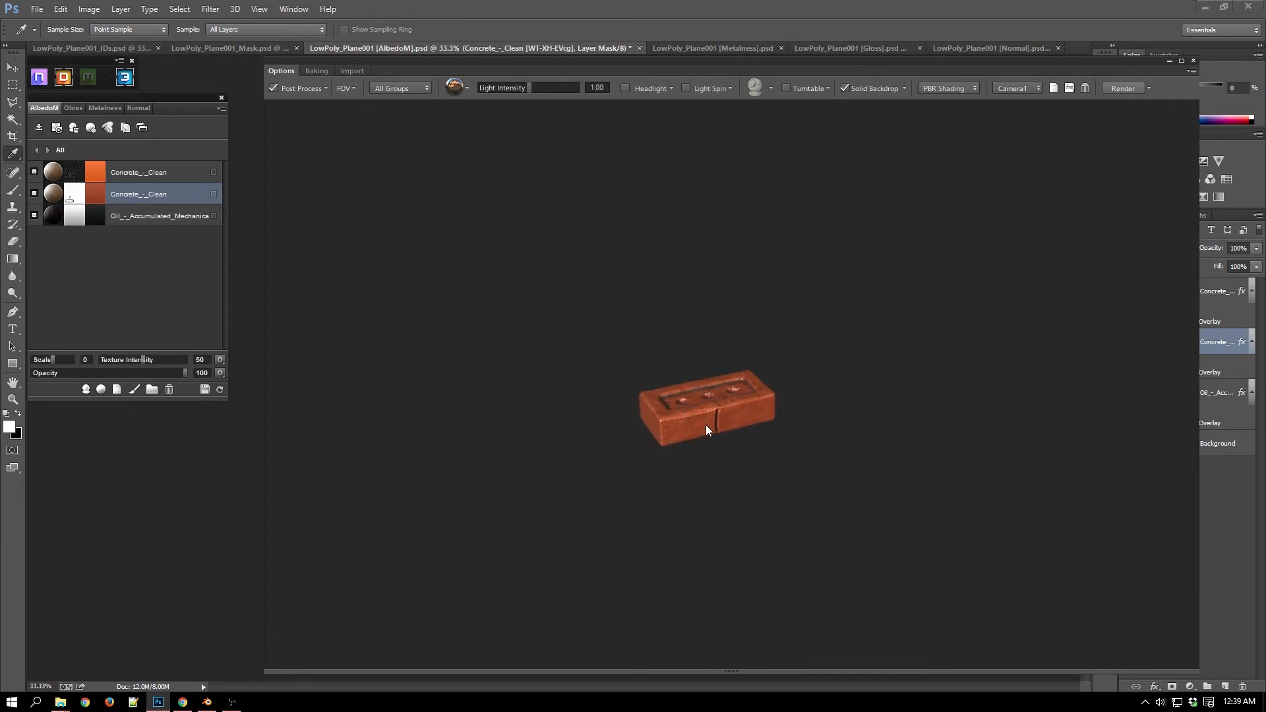
pyautogui.scroll(2, 705, 428)
pyautogui.scroll(3, 706, 426)
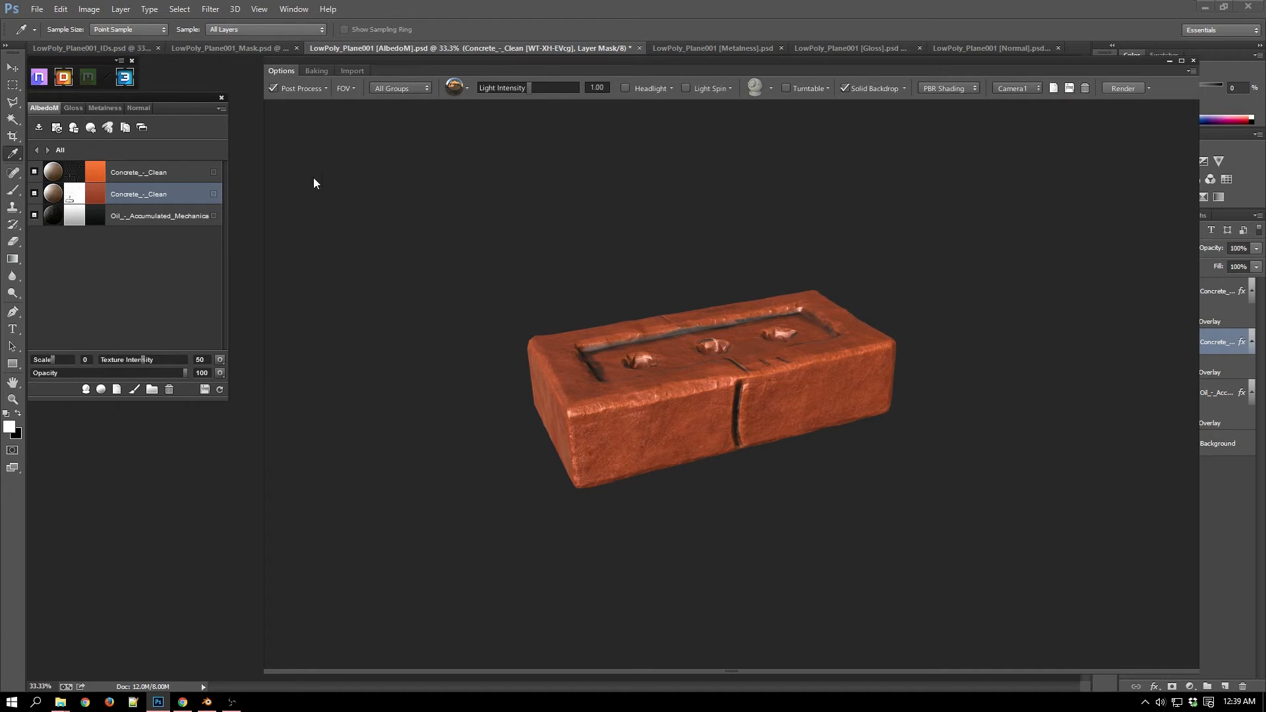
pyautogui.click(70, 107)
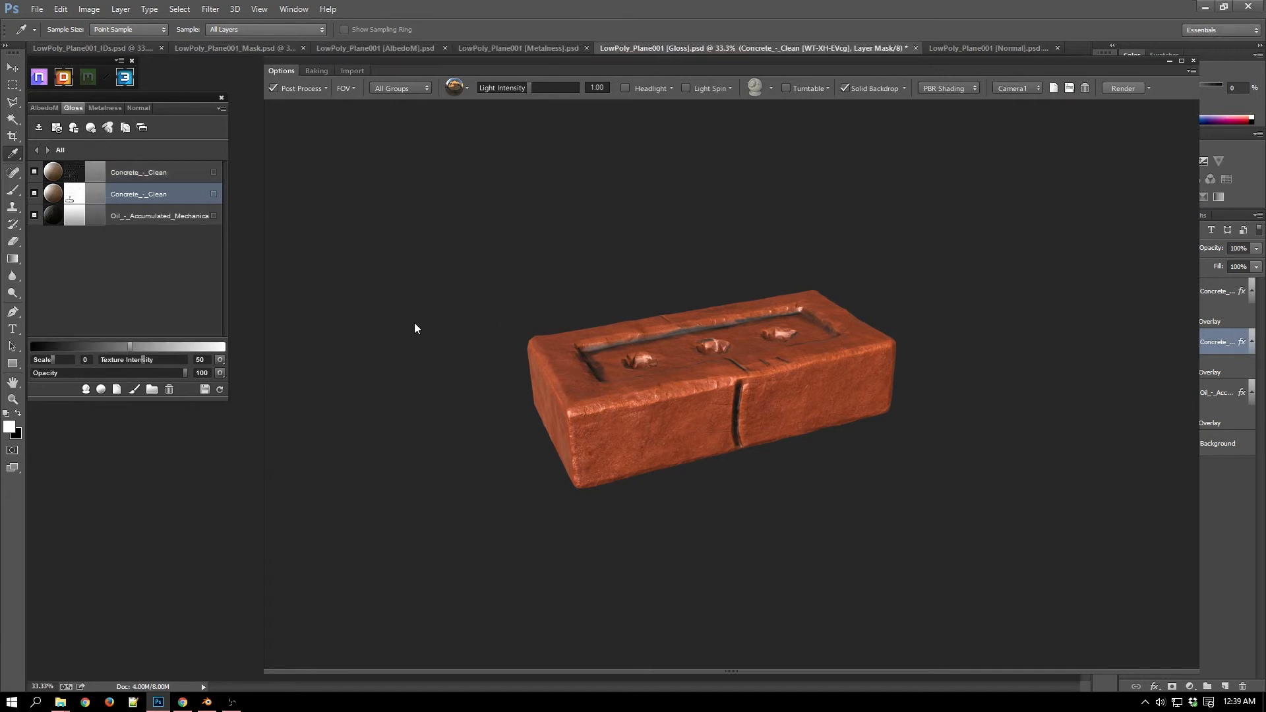
pyautogui.moveTo(428, 384); pyautogui.dragTo(459, 416)
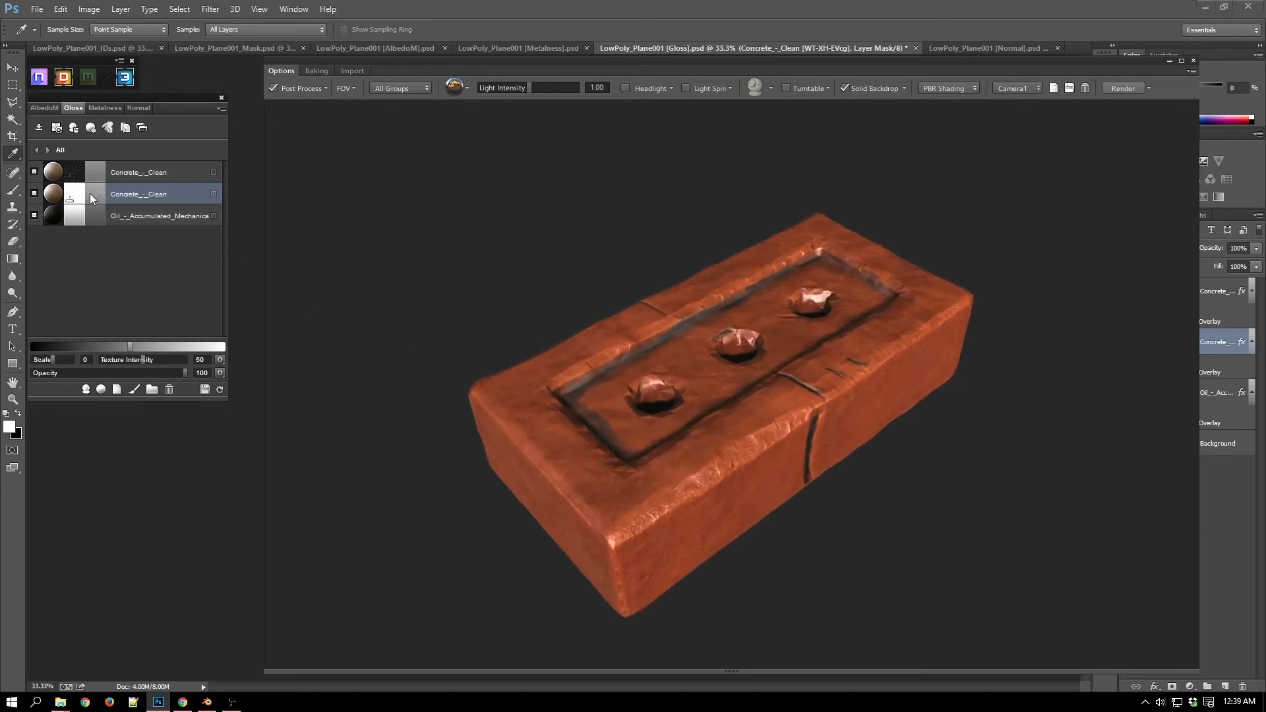
pyautogui.click(97, 192)
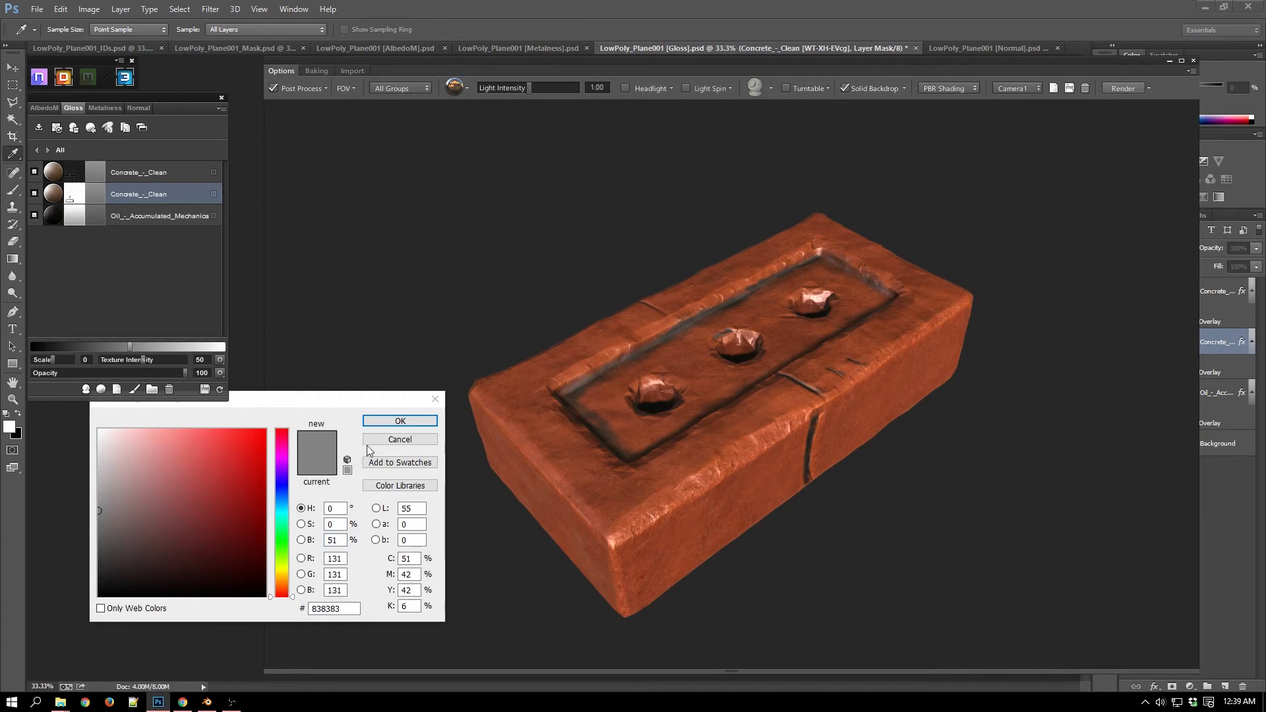
pyautogui.click(401, 439)
pyautogui.moveTo(121, 348); pyautogui.dragTo(58, 347)
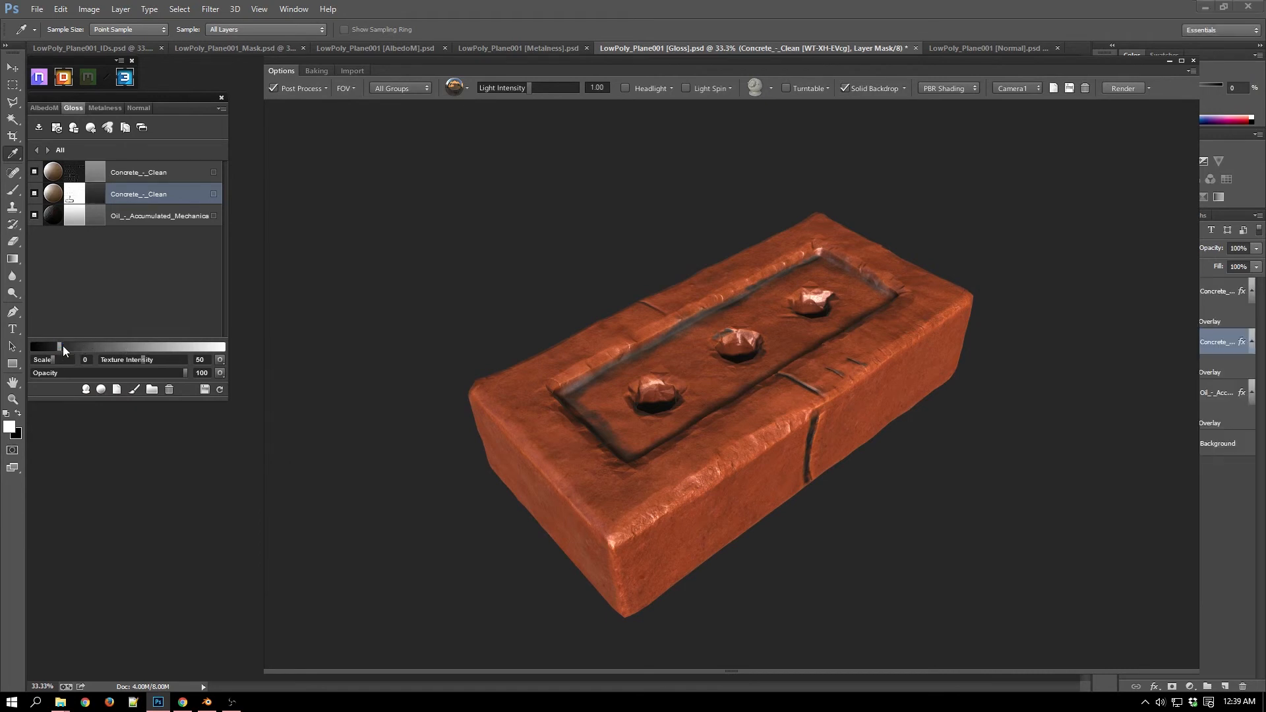
# Lower the same Concrete - Clean layer's gloss slightly further to near black, checking the brick's reflections from several angles
pyautogui.moveTo(479, 457); pyautogui.dragTo(457, 438)
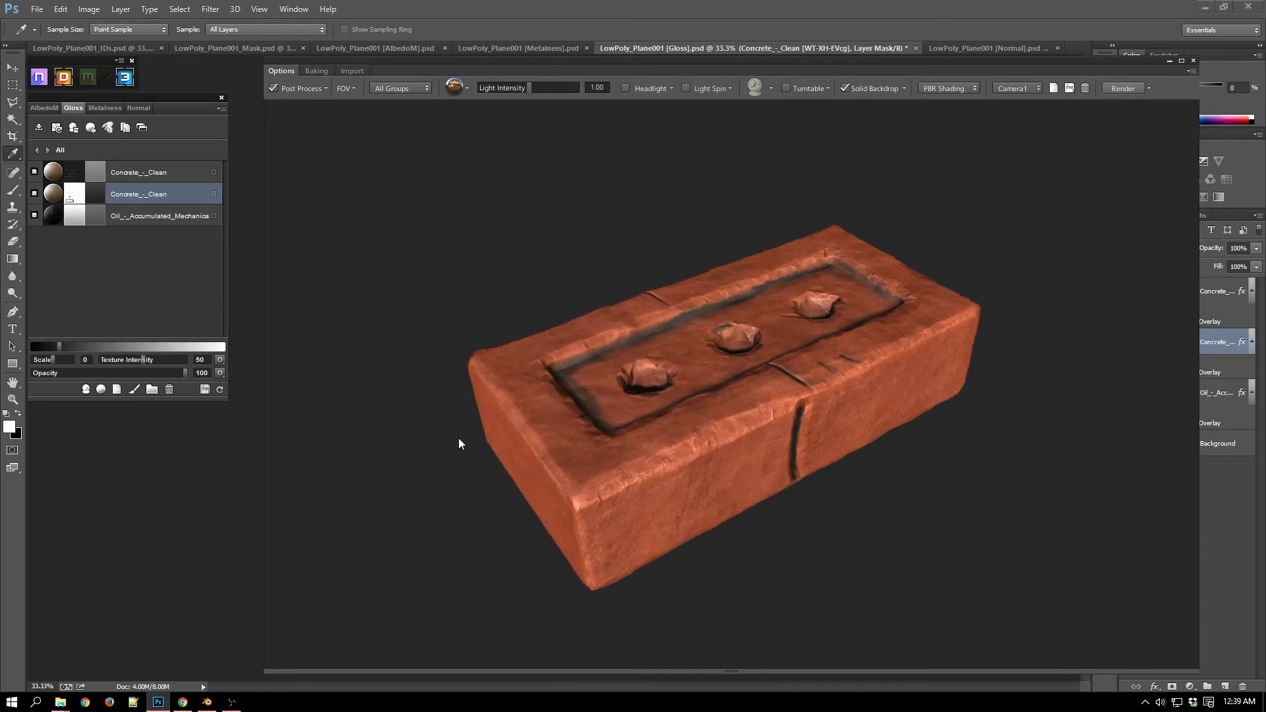
pyautogui.scroll(3, 590, 417)
pyautogui.scroll(2, 589, 416)
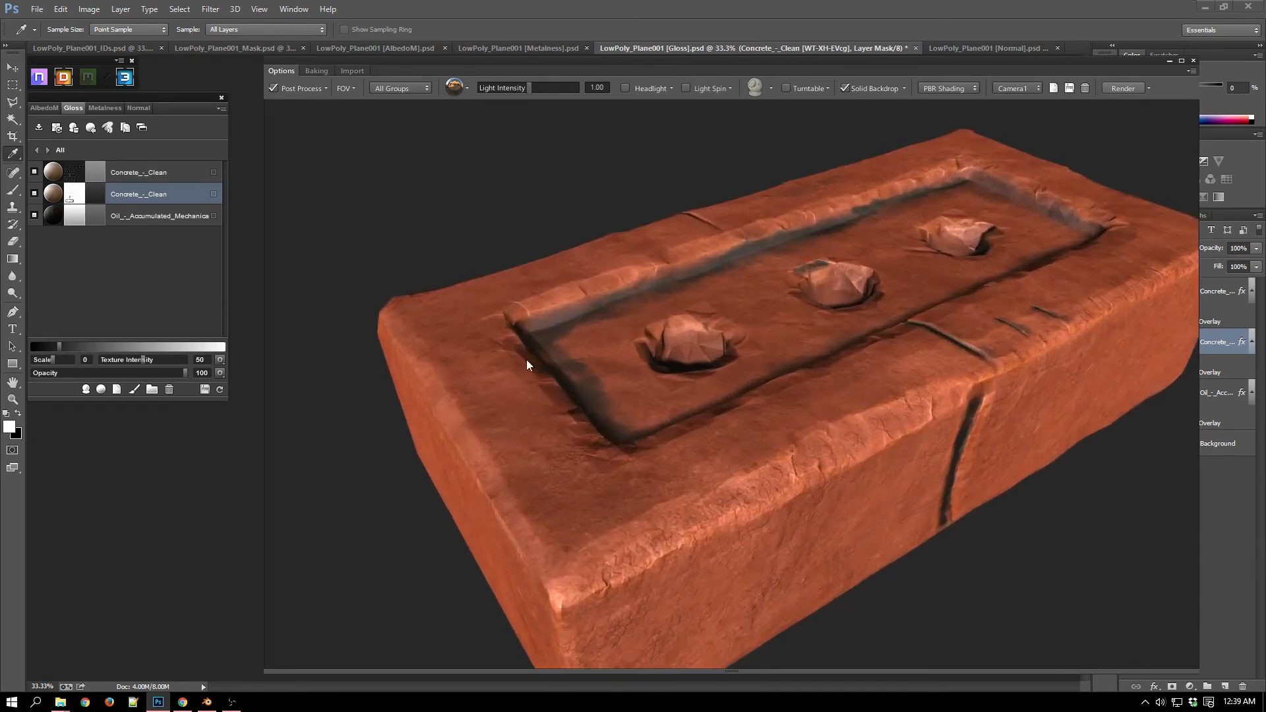
pyautogui.moveTo(640, 419); pyautogui.dragTo(518, 290)
pyautogui.moveTo(49, 348); pyautogui.dragTo(45, 347)
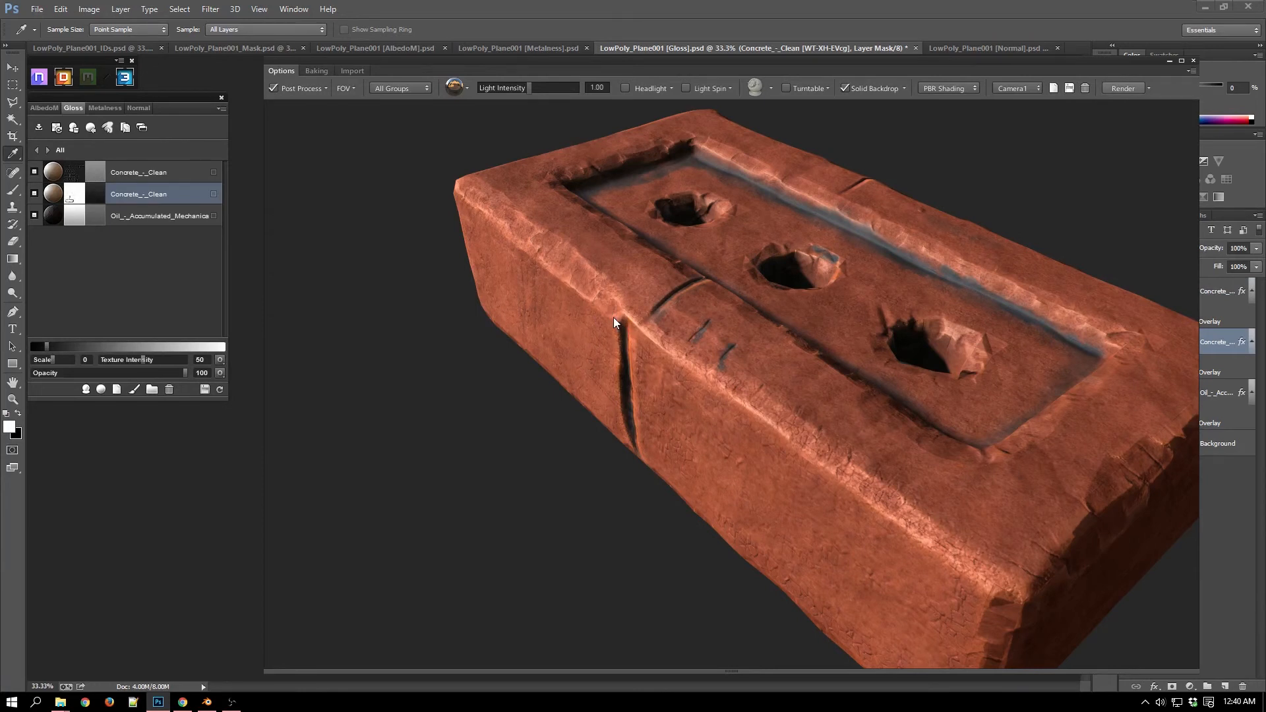
pyautogui.moveTo(611, 315); pyautogui.dragTo(842, 353)
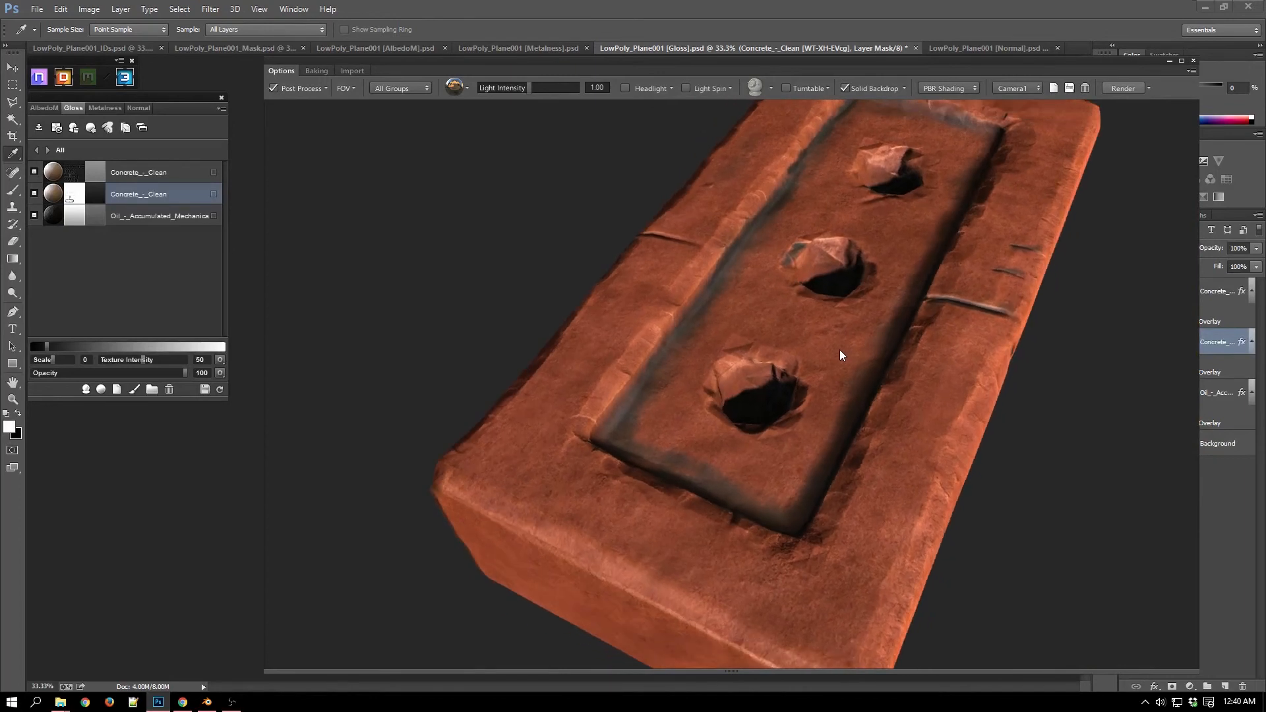
# Reduce the oil grease layer's gloss to a dark grey so the dark recesses reflect less light
pyautogui.doubleClick(97, 215)
pyautogui.click(409, 440)
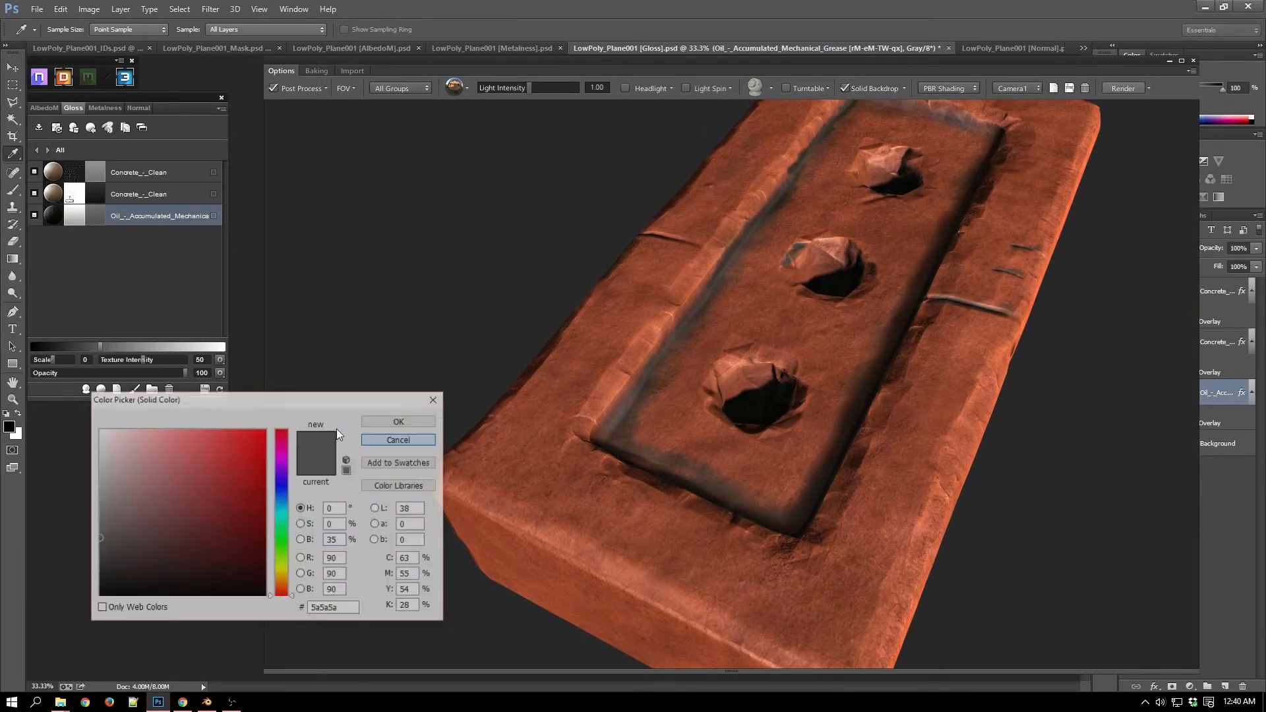
pyautogui.moveTo(98, 348); pyautogui.dragTo(62, 347)
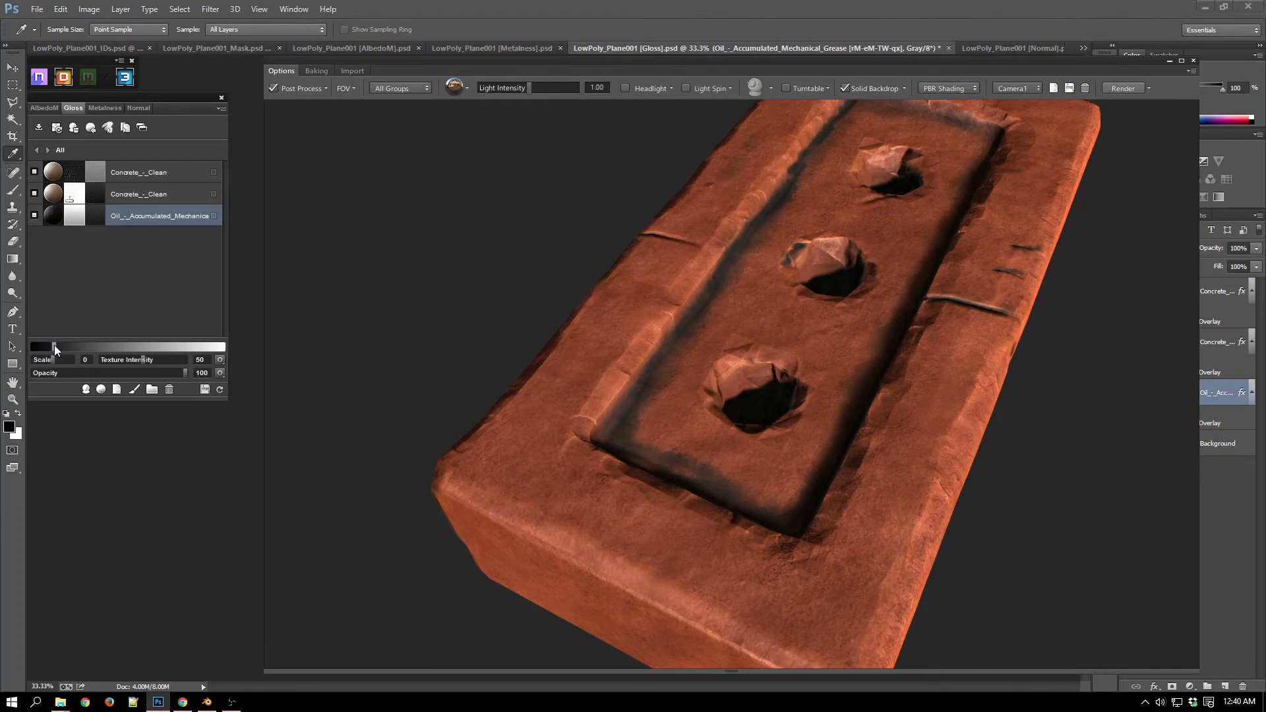
pyautogui.moveTo(597, 355); pyautogui.dragTo(603, 394)
pyautogui.moveTo(667, 351); pyautogui.dragTo(625, 361)
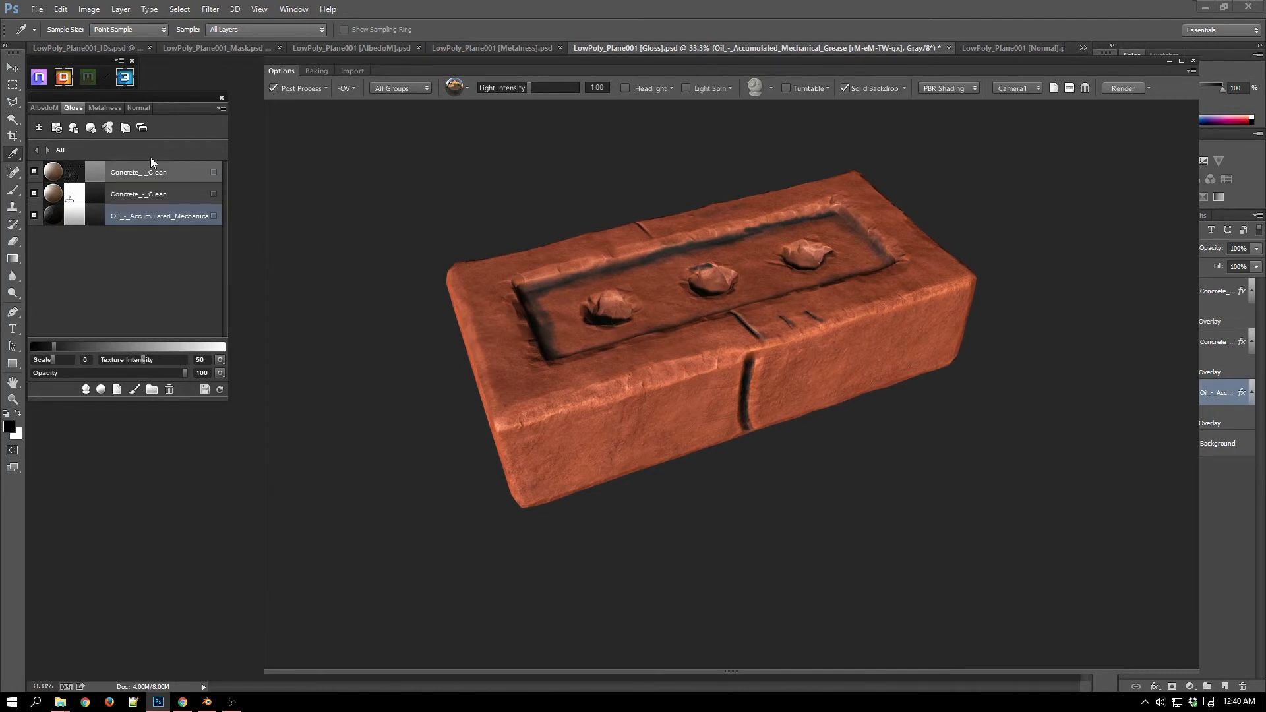
# Examine the texture export settings, including path, format, bit depth and export target, without exporting
pyautogui.click(39, 128)
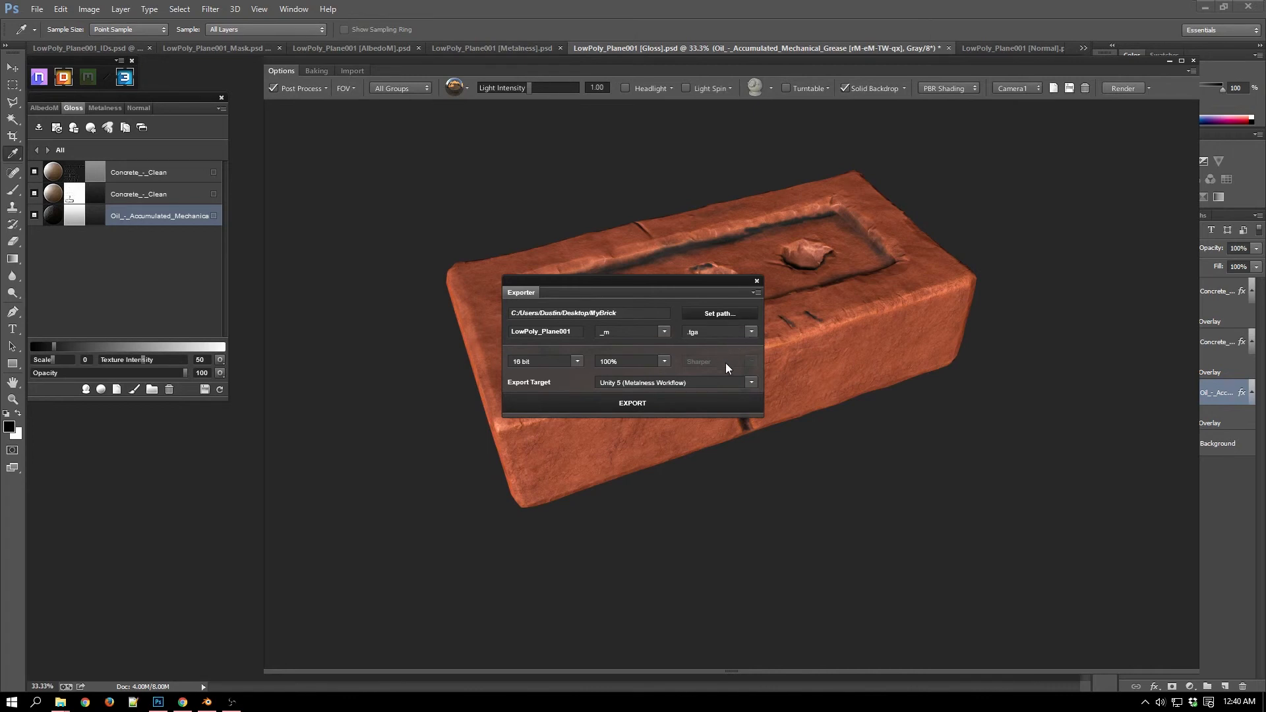
pyautogui.click(757, 282)
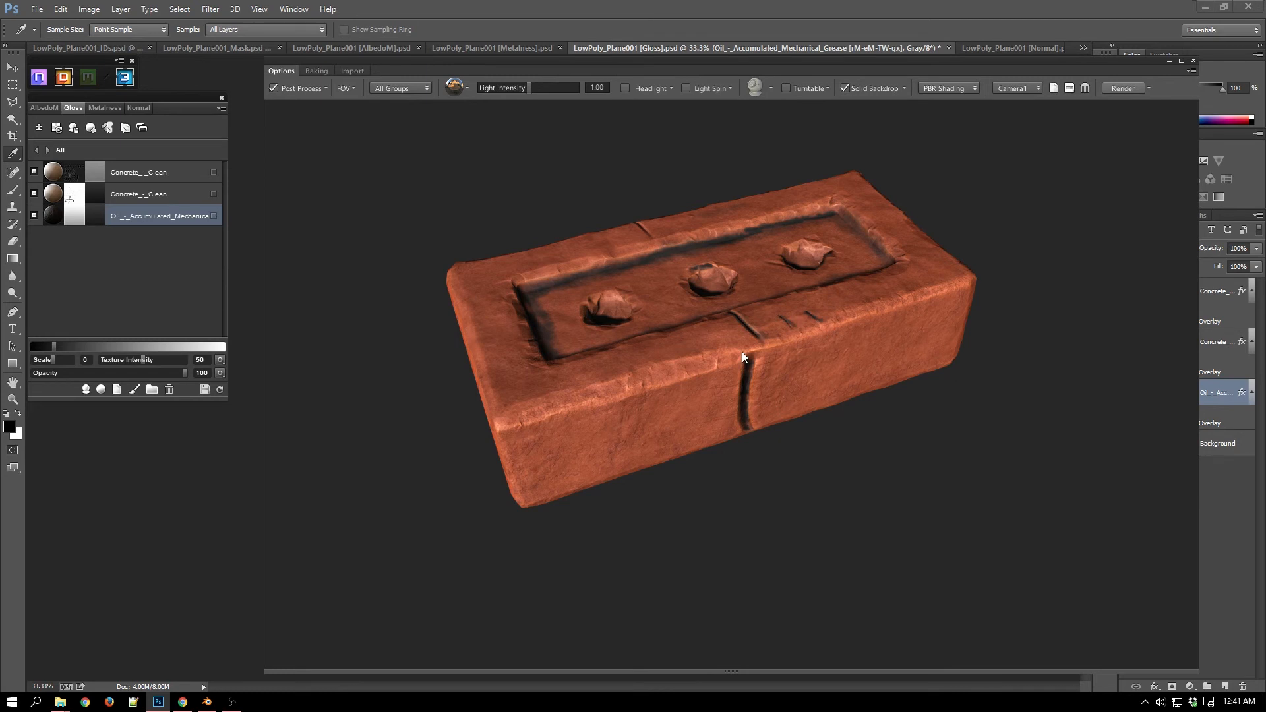
pyautogui.moveTo(663, 359); pyautogui.dragTo(806, 369)
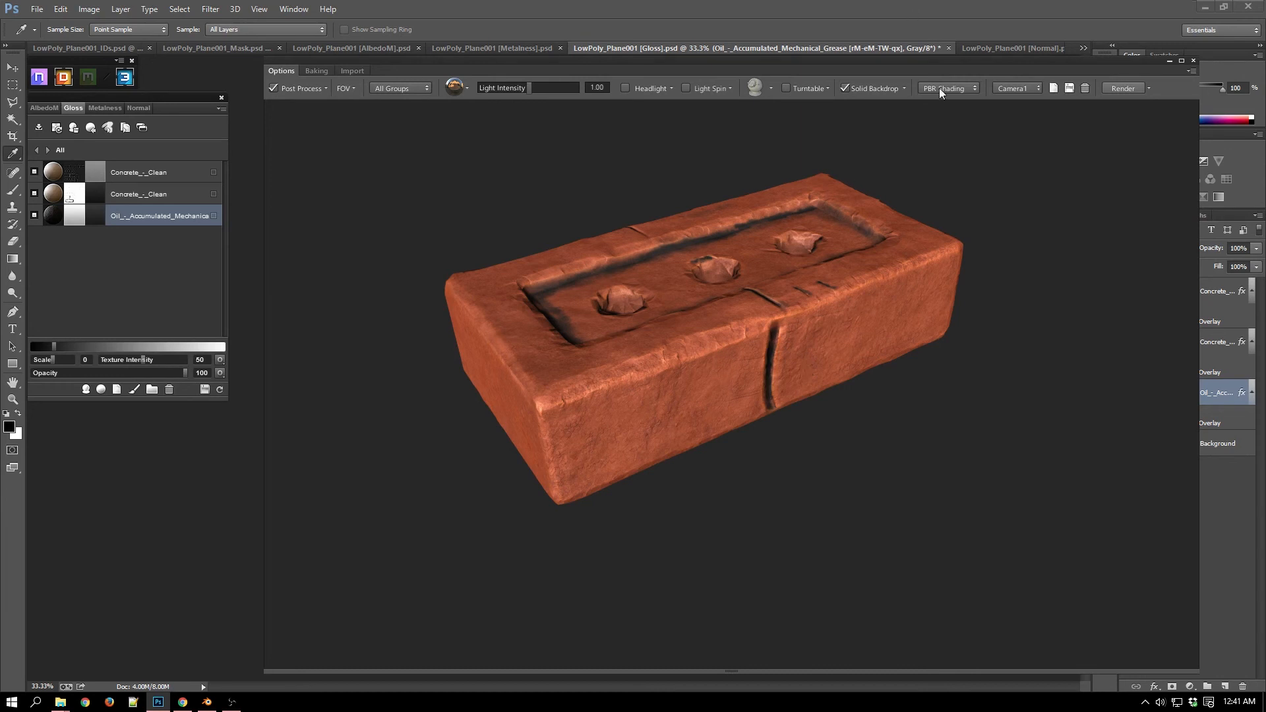
pyautogui.moveTo(950, 63); pyautogui.dragTo(806, 73)
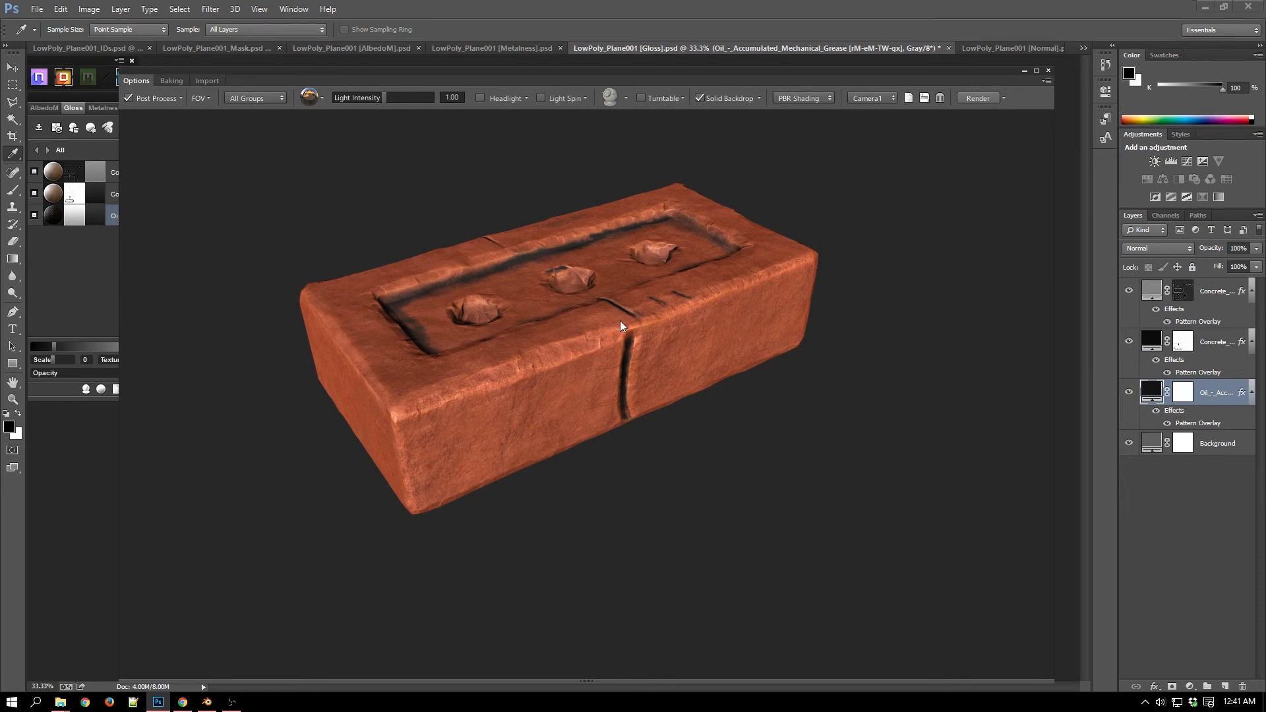
pyautogui.moveTo(574, 72); pyautogui.dragTo(603, 64)
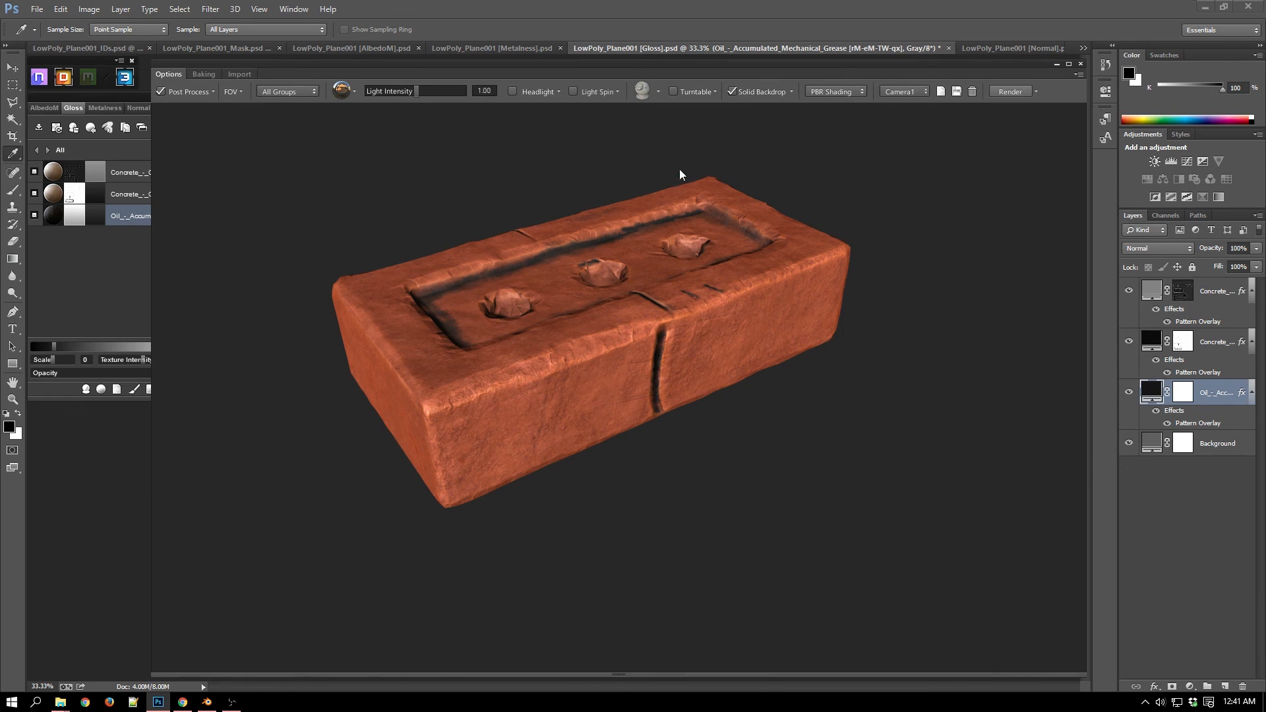
pyautogui.moveTo(616, 277); pyautogui.dragTo(591, 347)
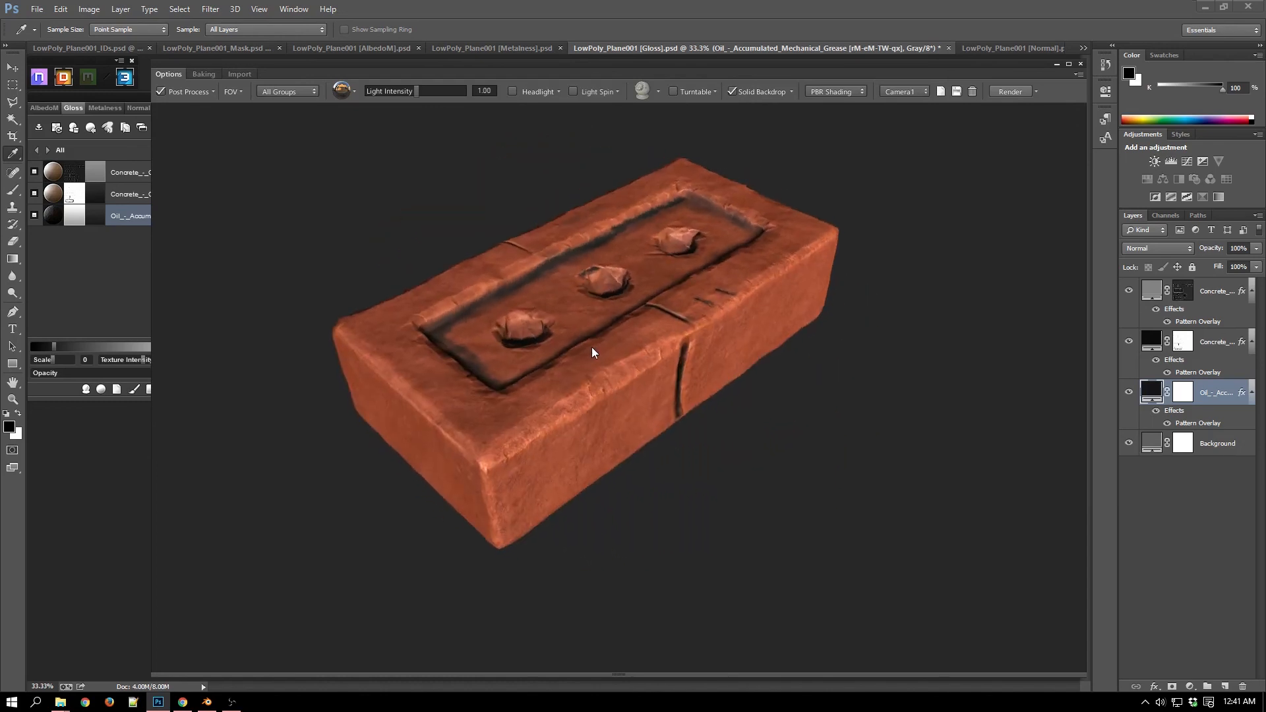